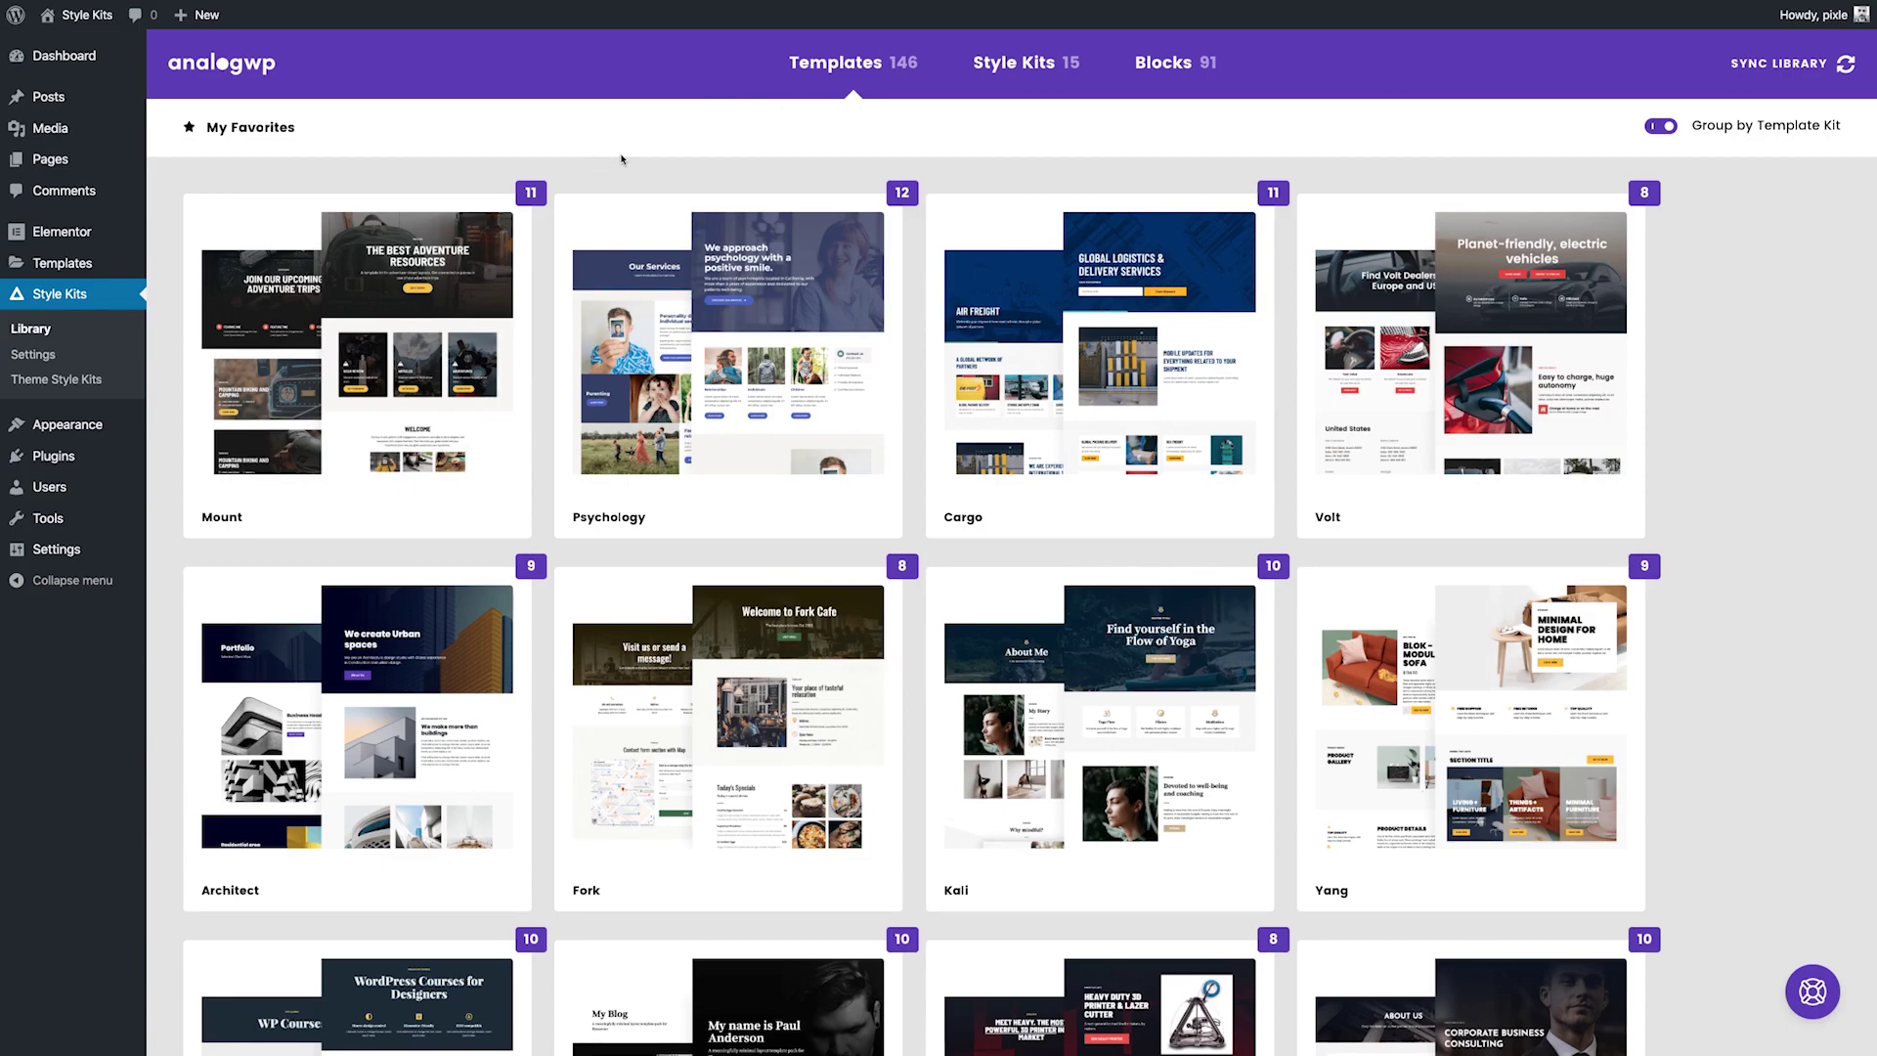
Browse the style kit presets and the library's Call to Action blocks
left_click(1027, 66)
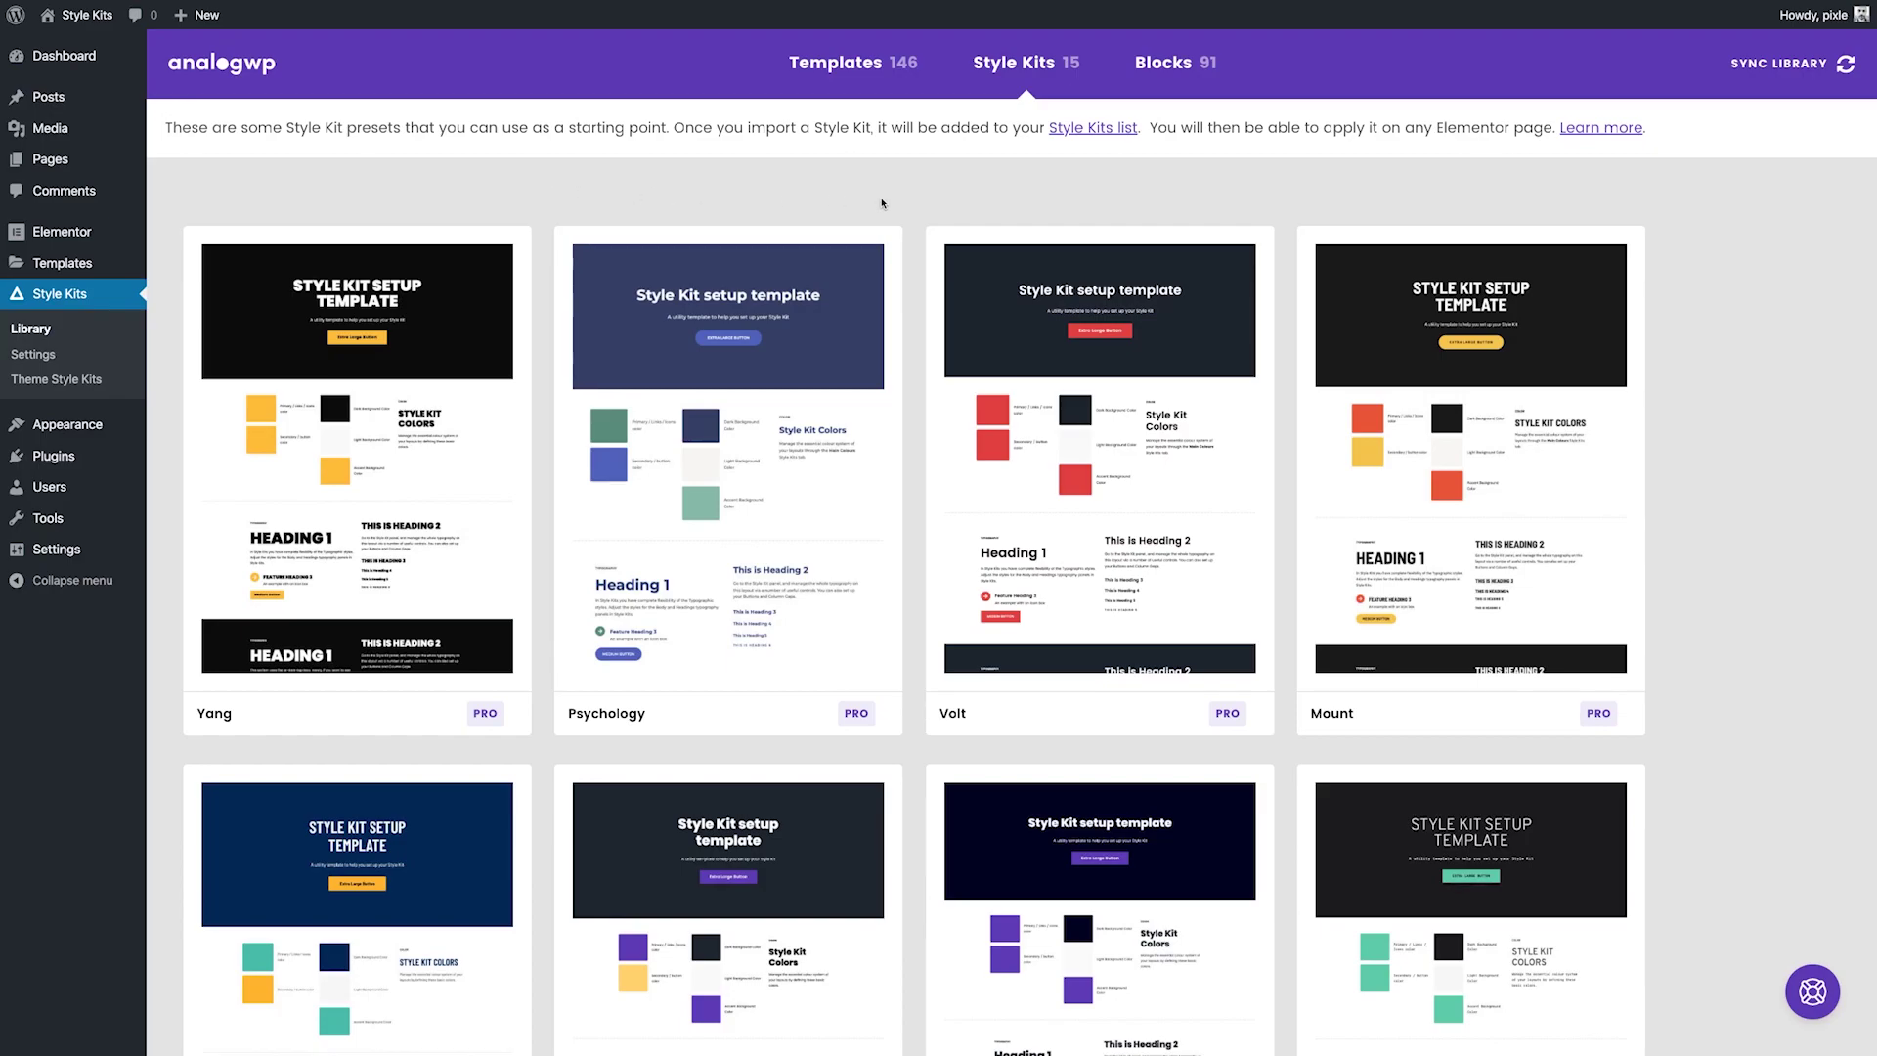
left_click(1173, 62)
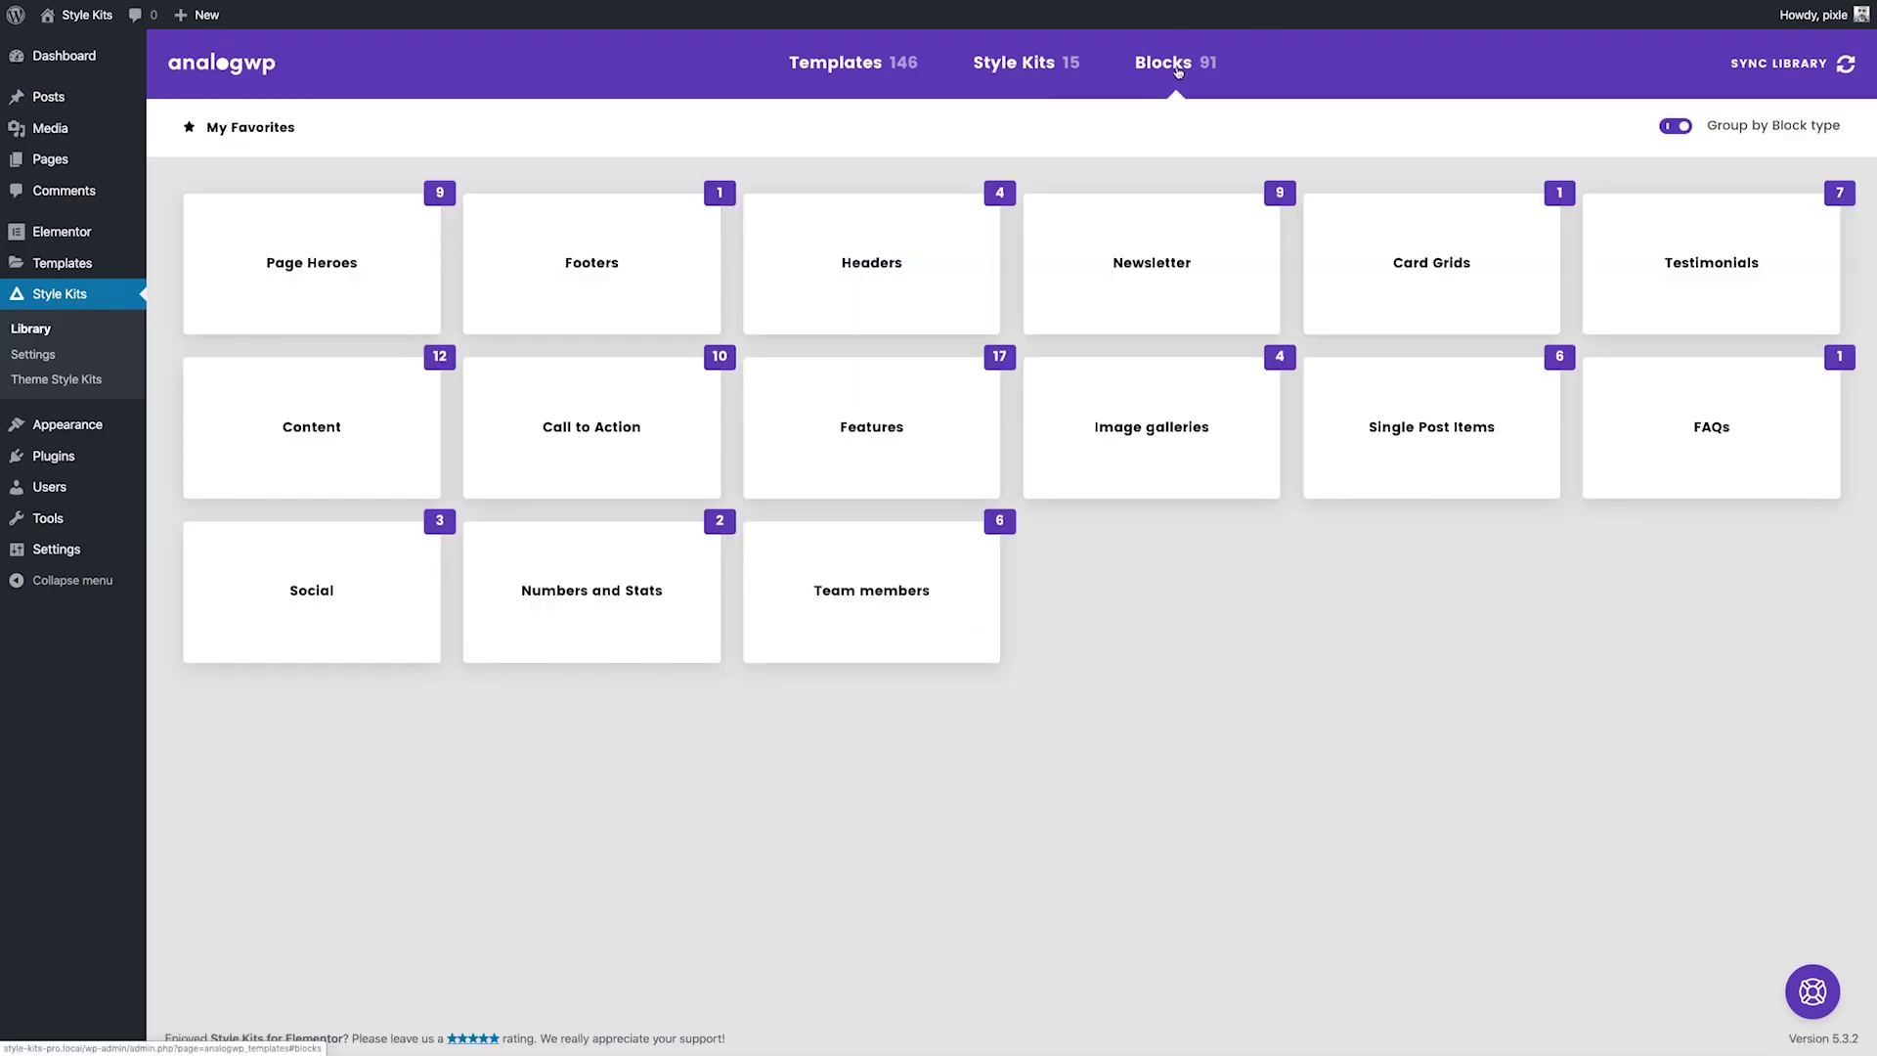
left_click(592, 428)
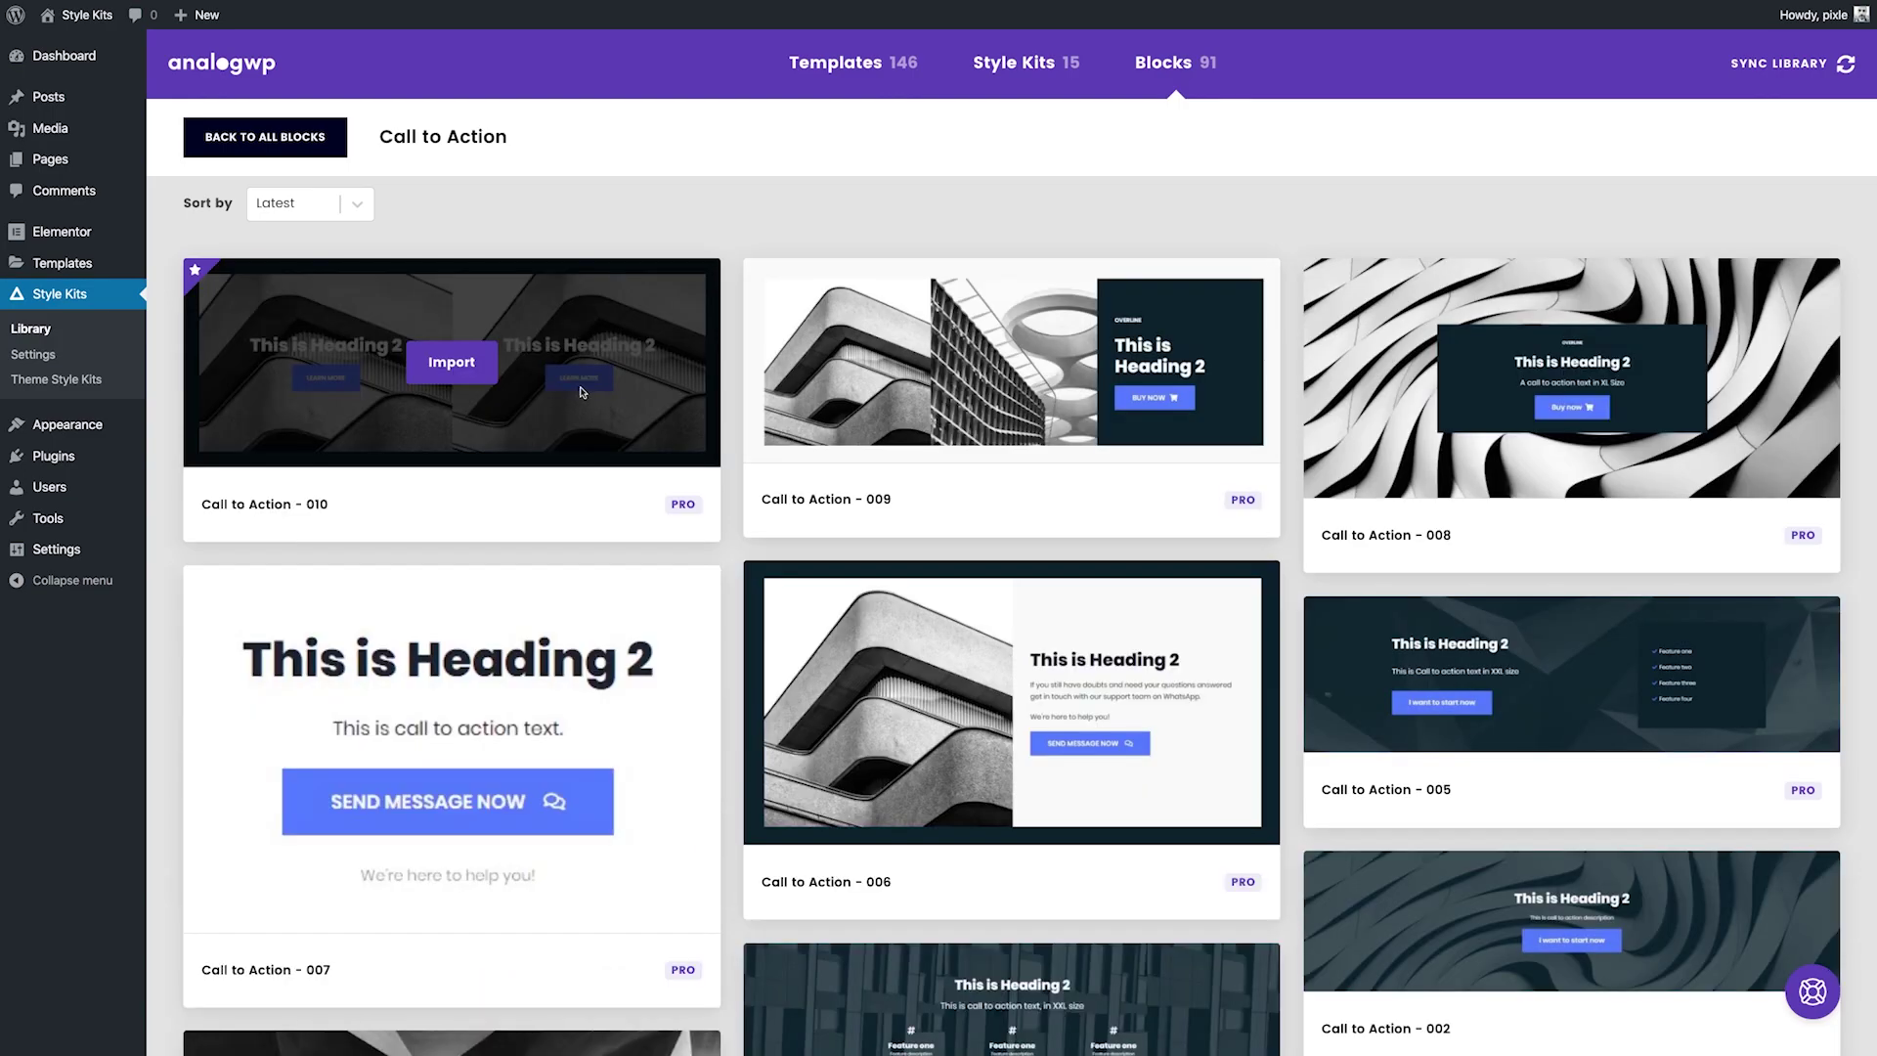
scroll(580, 392, "down", 5)
scroll(579, 392, "down", 3)
scroll(580, 393, "up", 3)
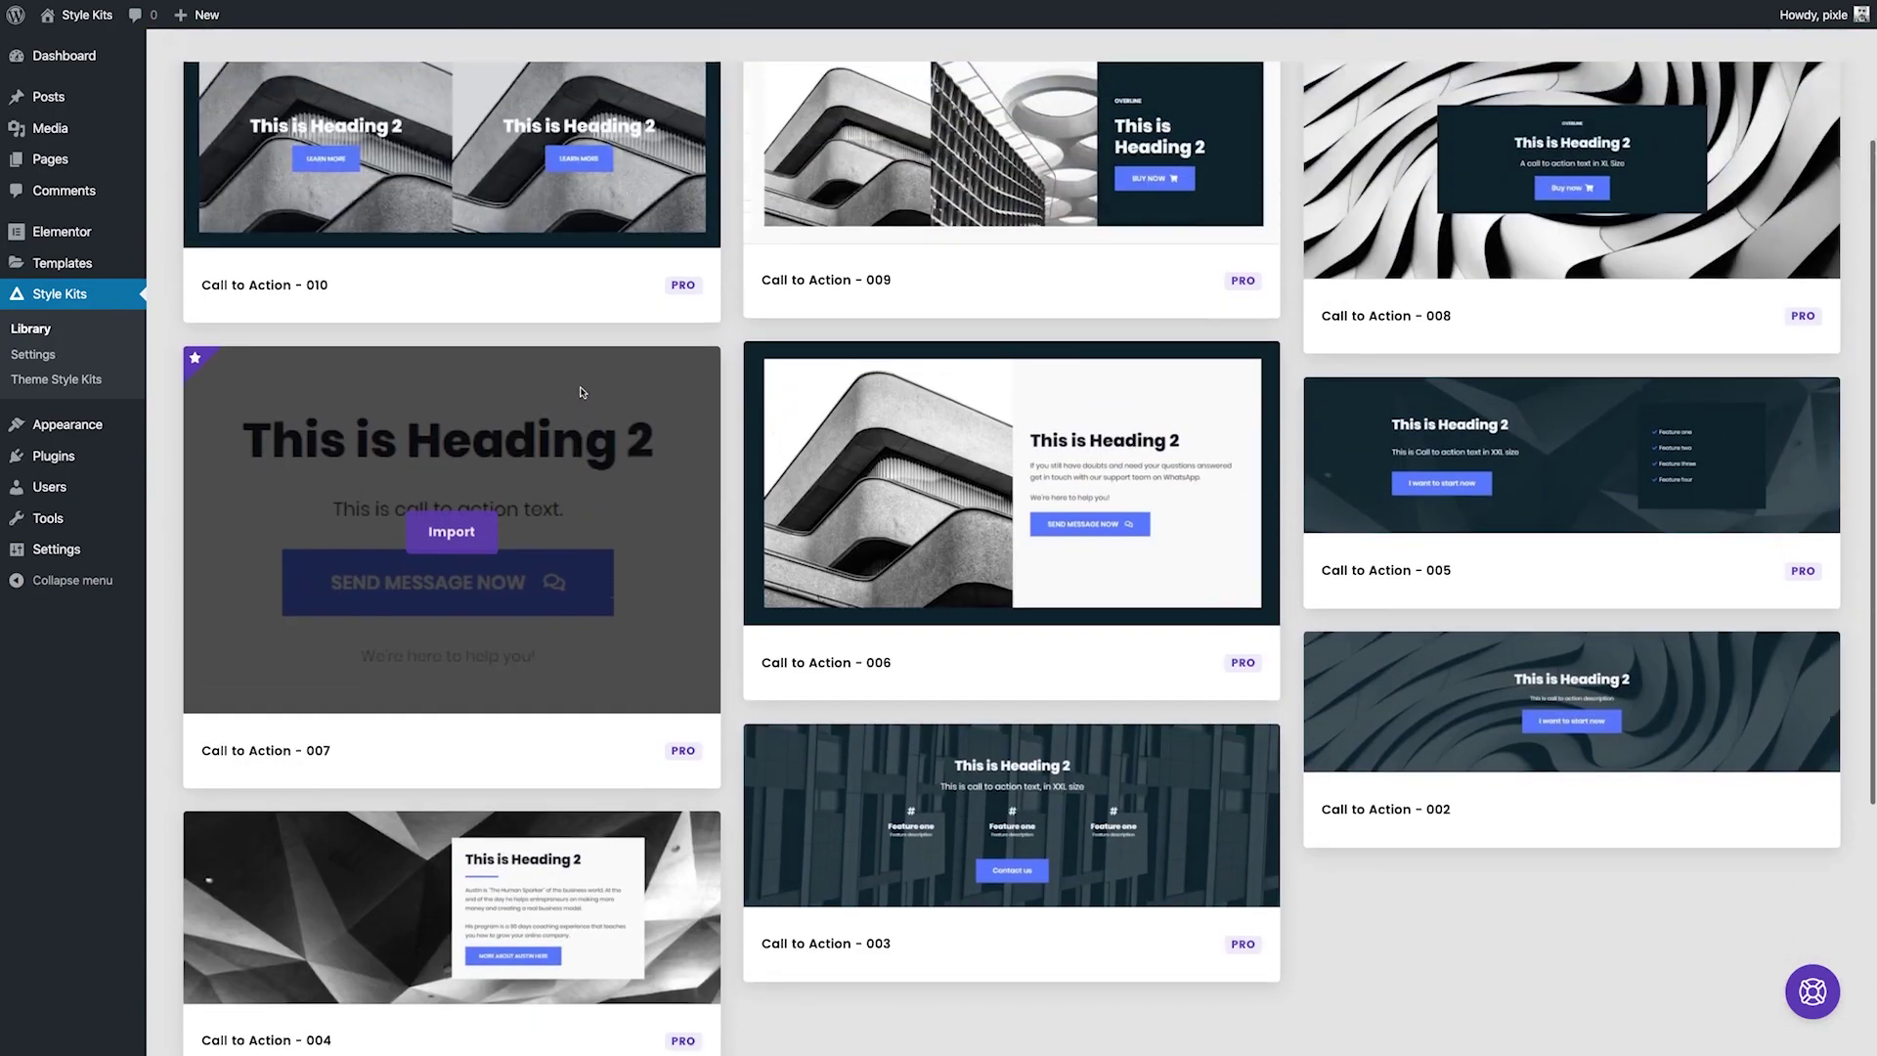
scroll(580, 392, "up", 4)
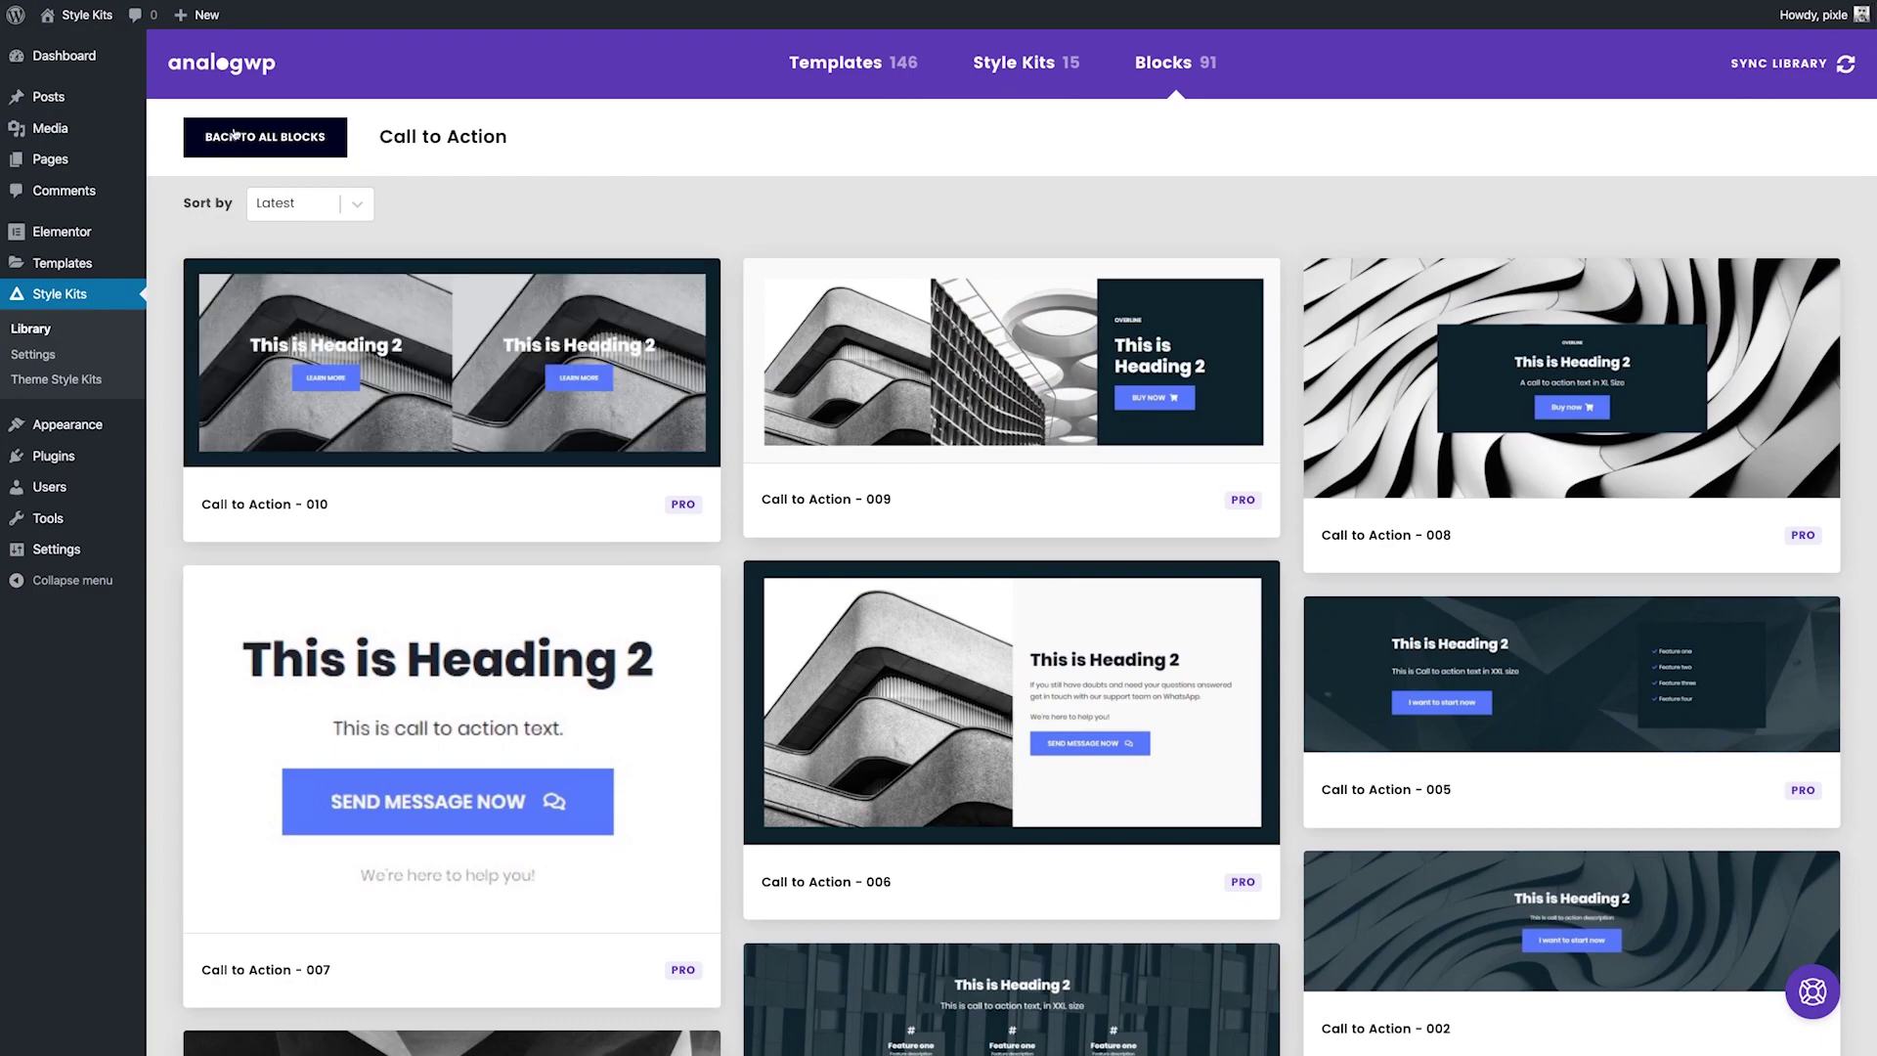
left_click(235, 136)
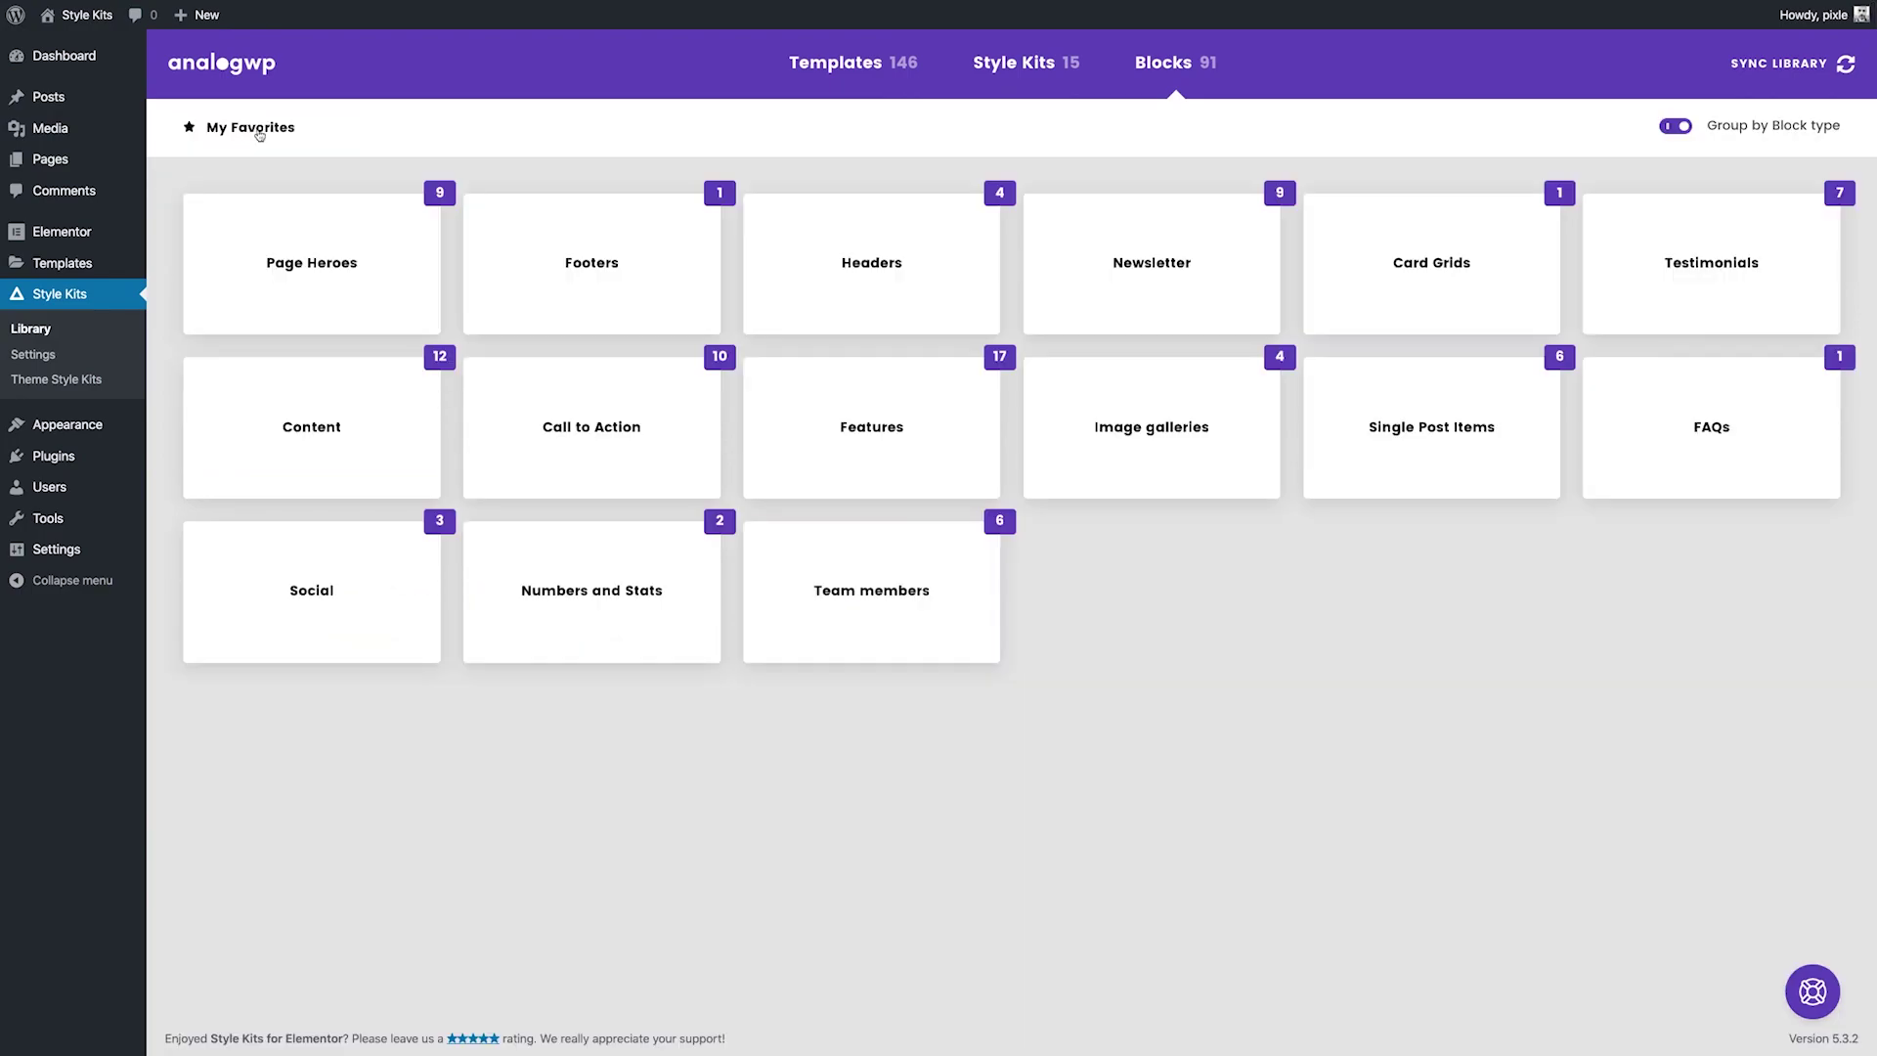
Return to template kits, show the Blok kit's templates and import Blok – About Us
left_click(837, 63)
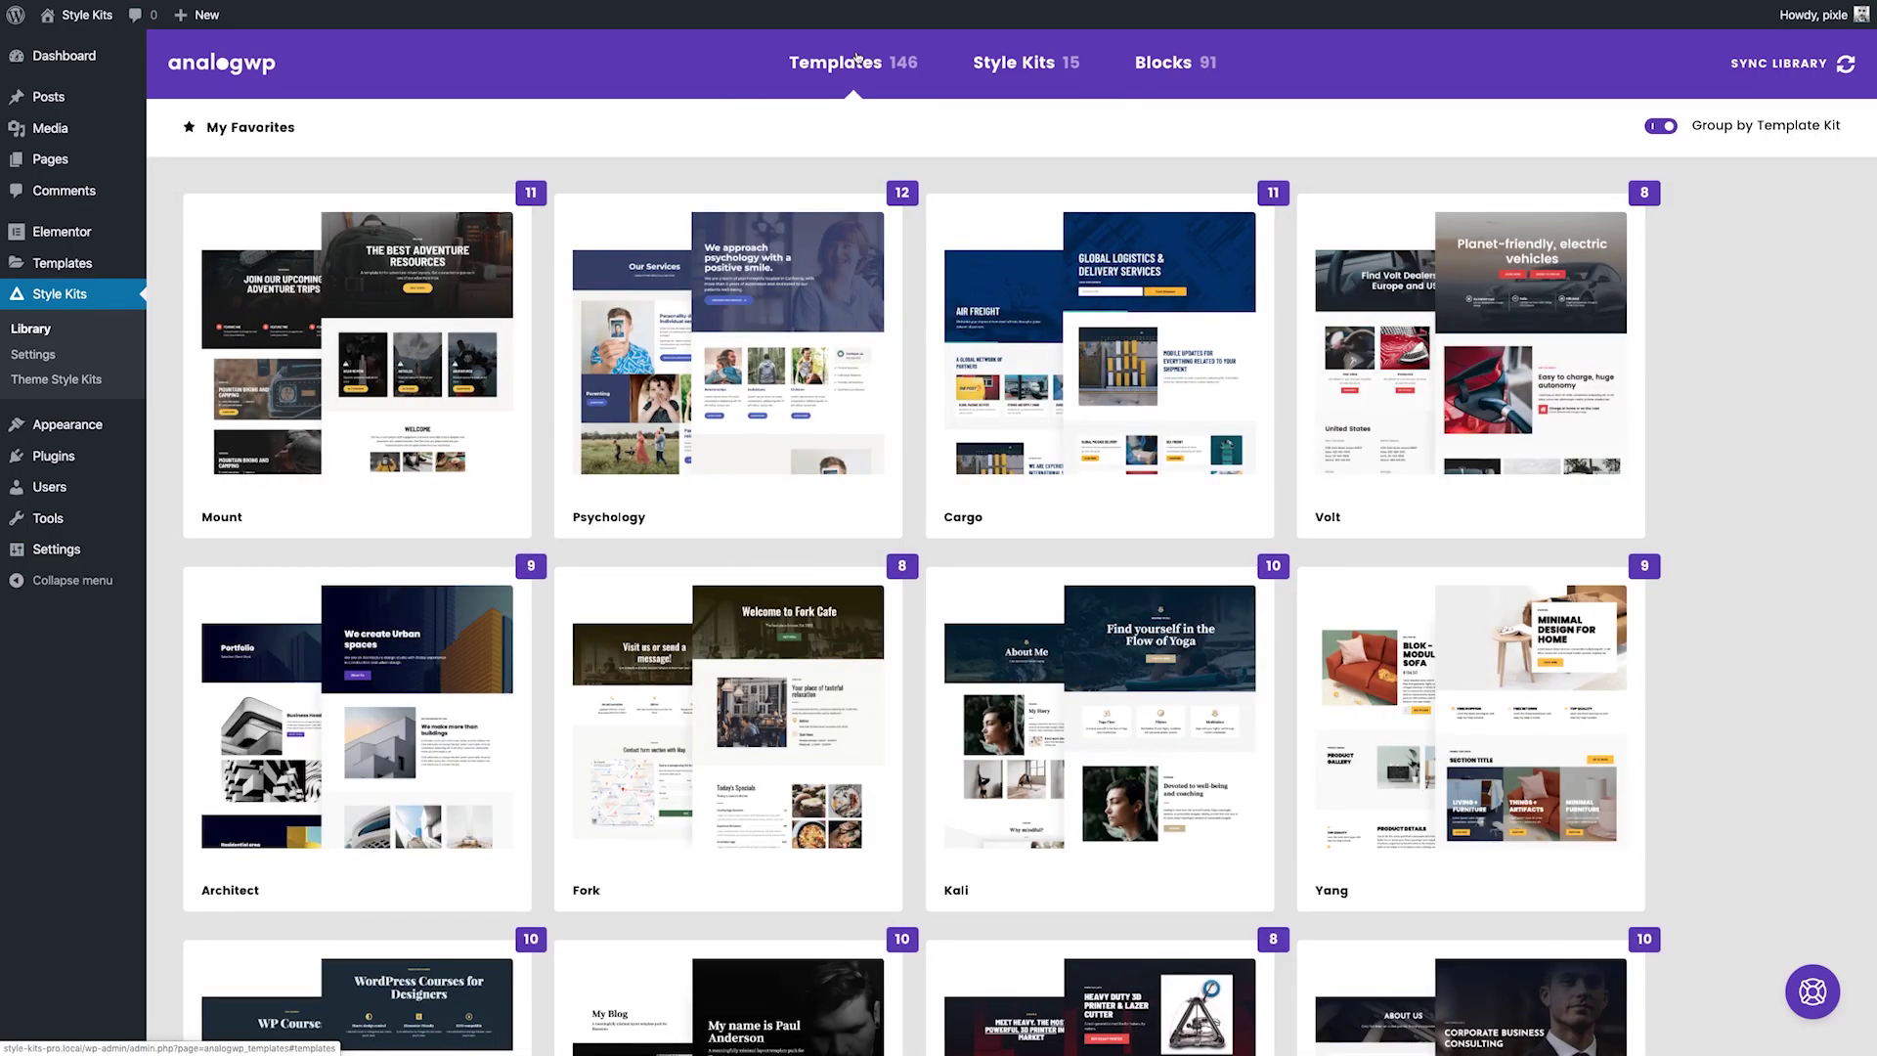
scroll(681, 440, "down", 3)
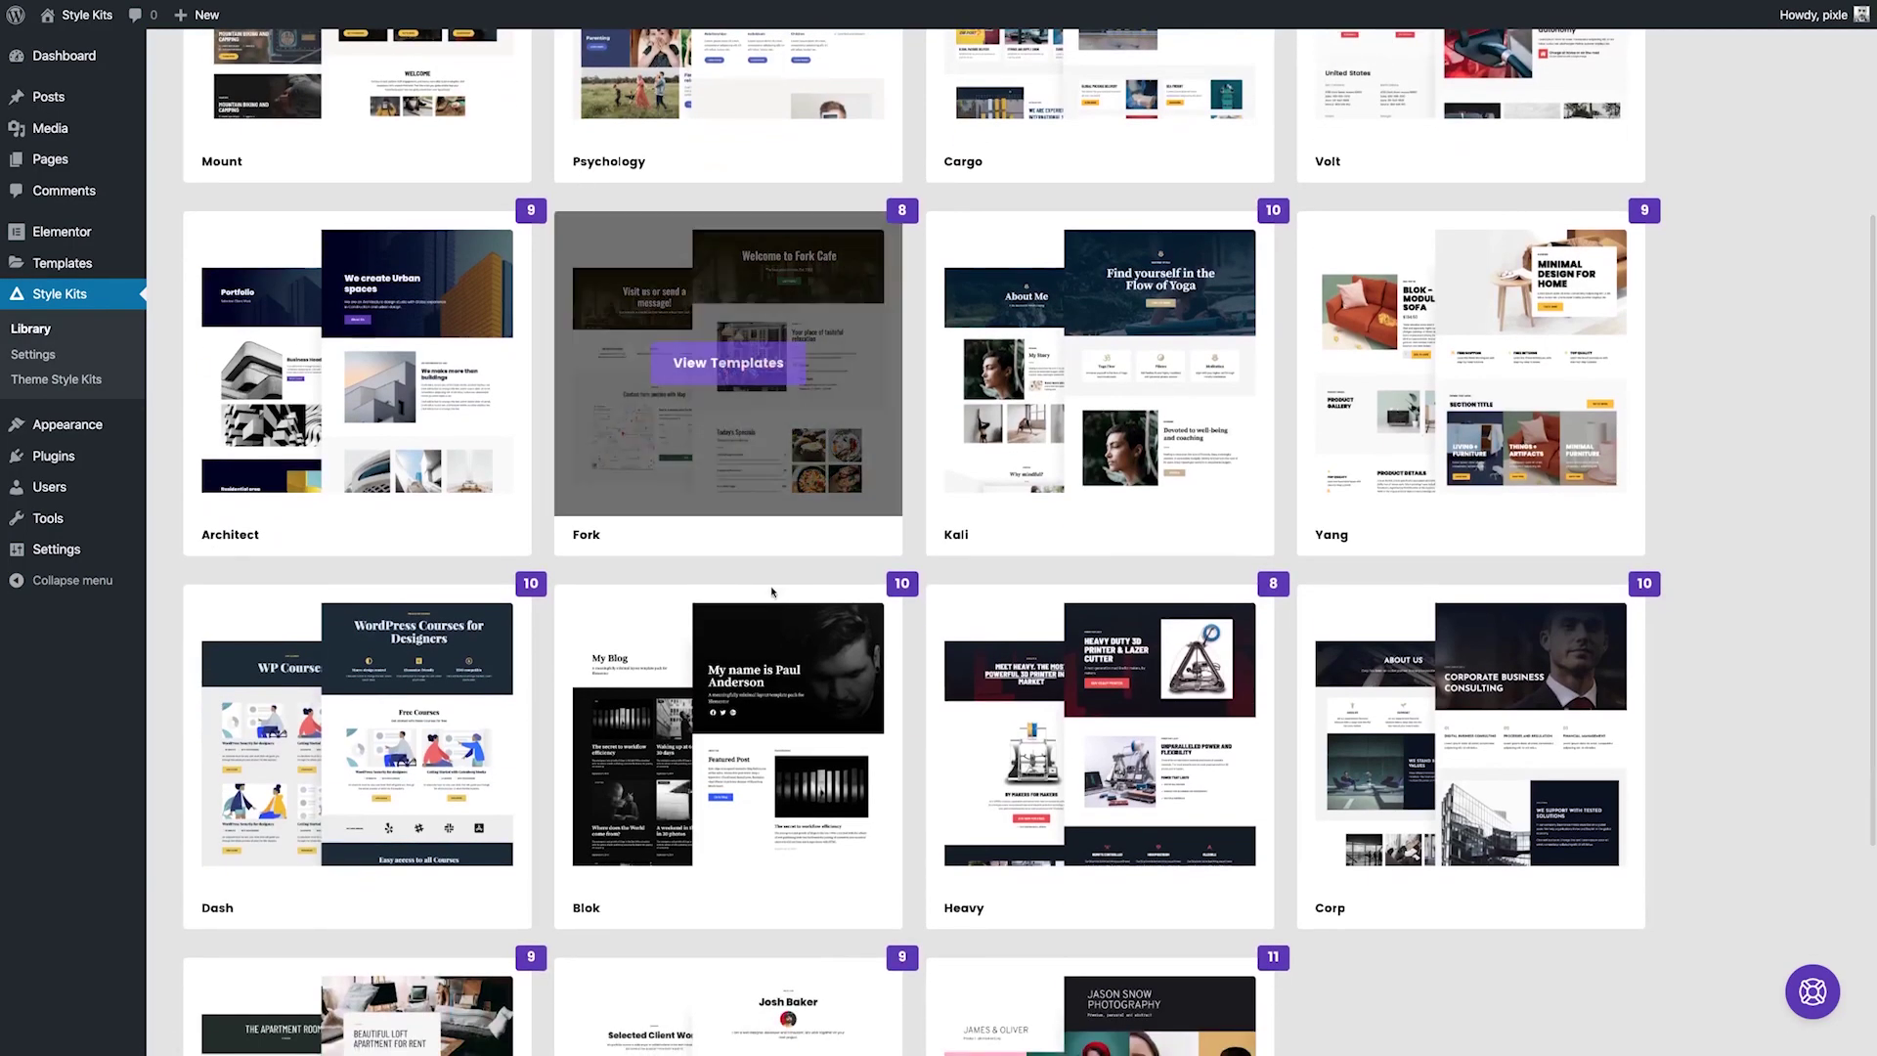
left_click(734, 736)
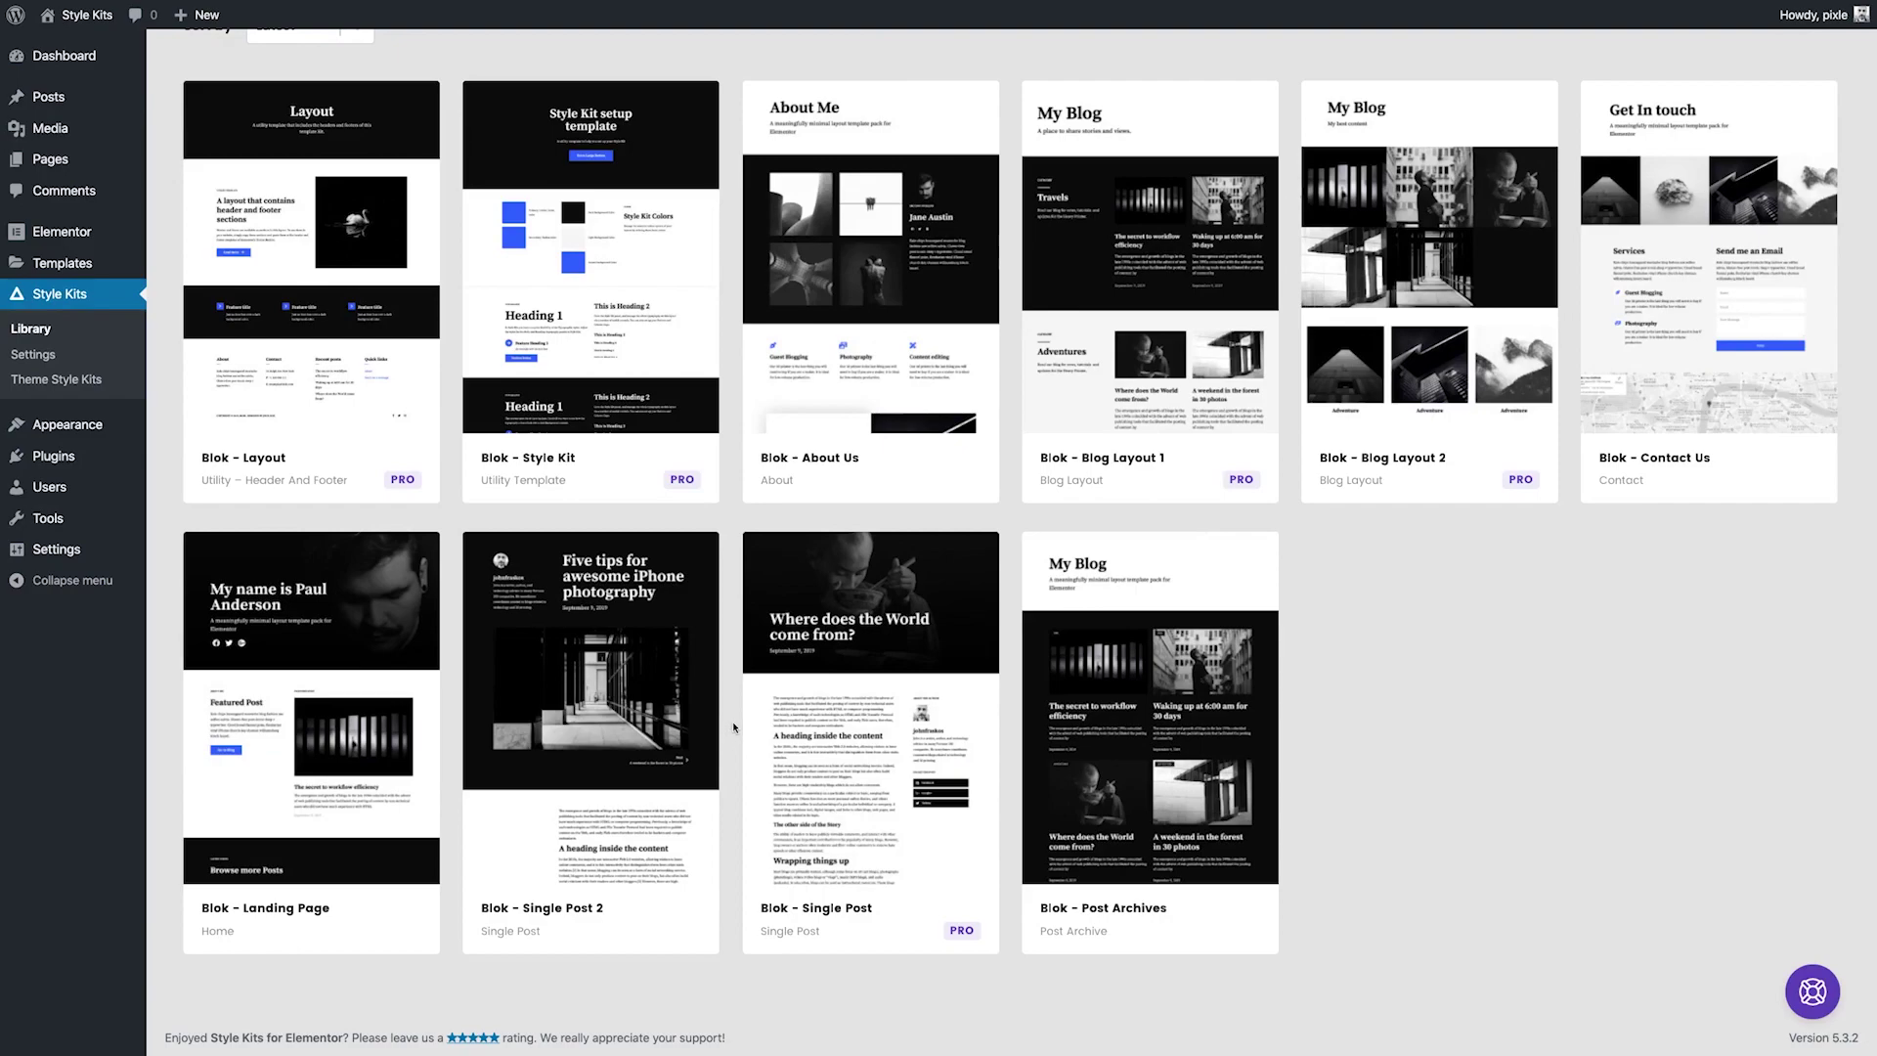
mouse_move(871, 258)
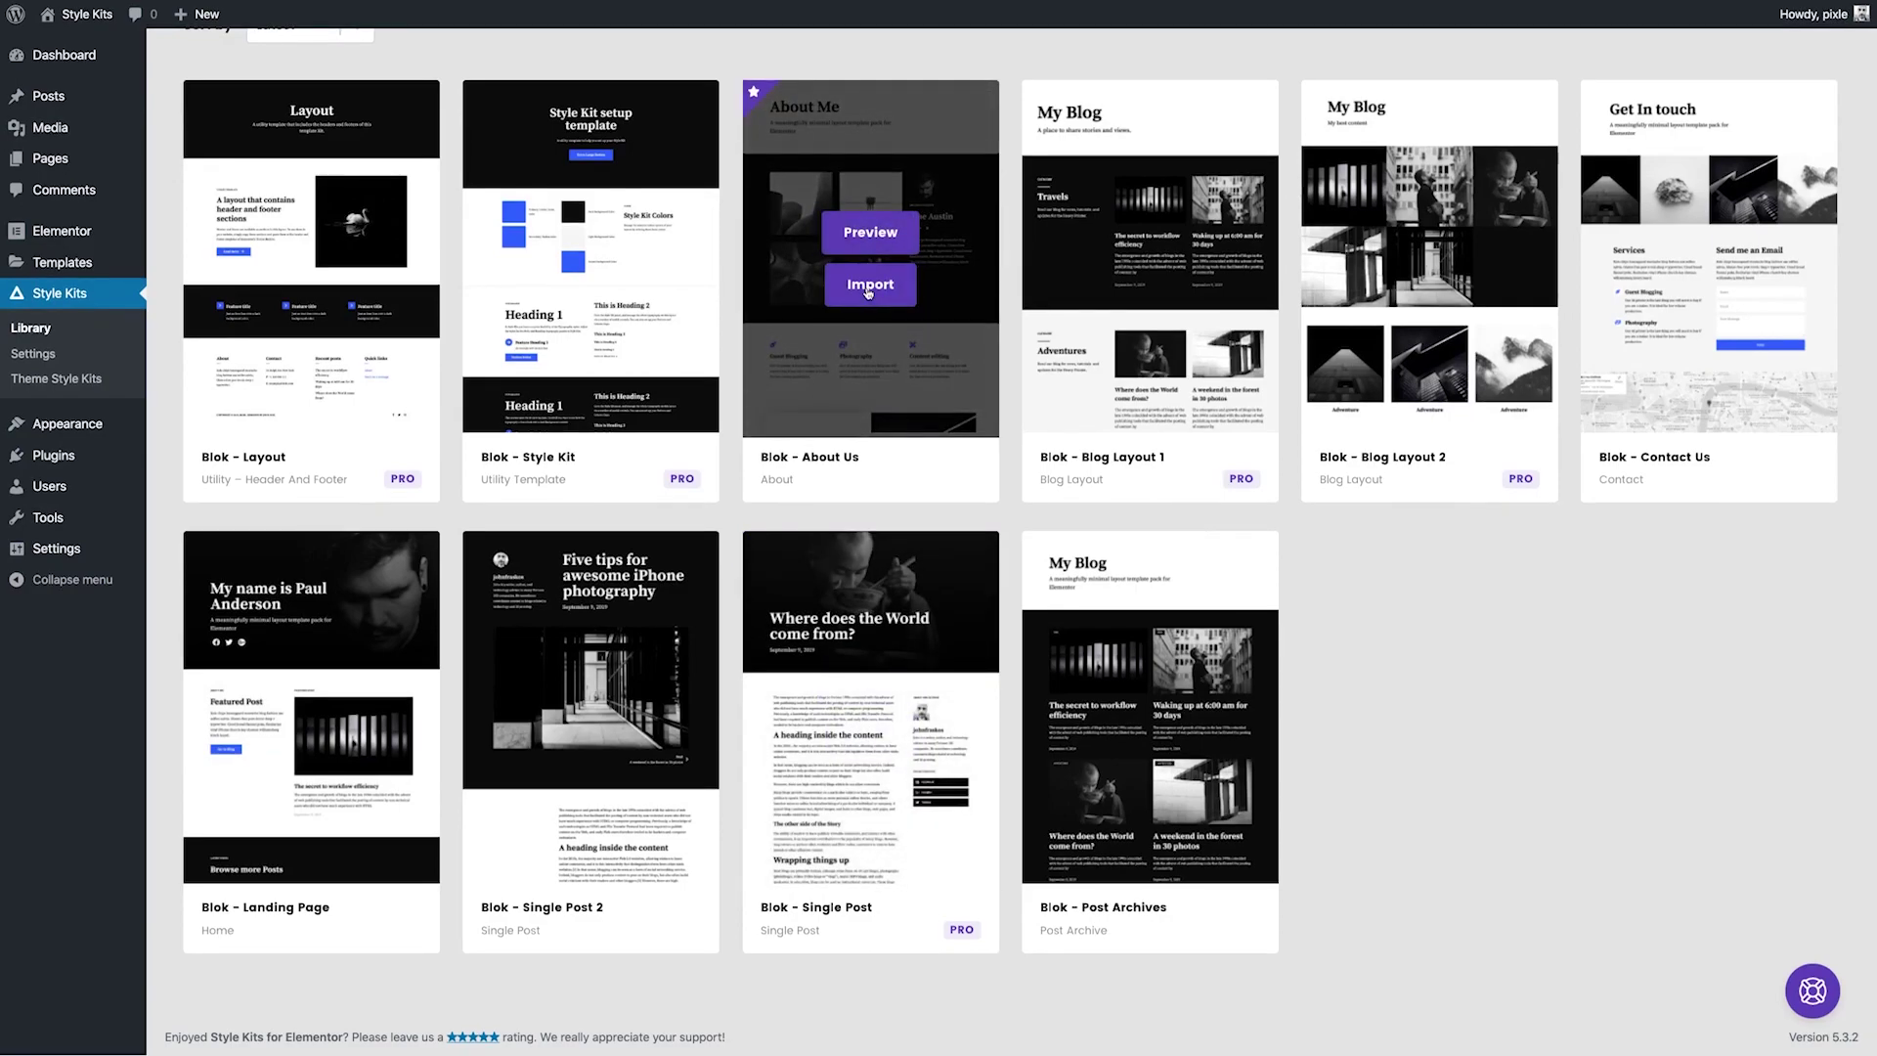
left_click(870, 288)
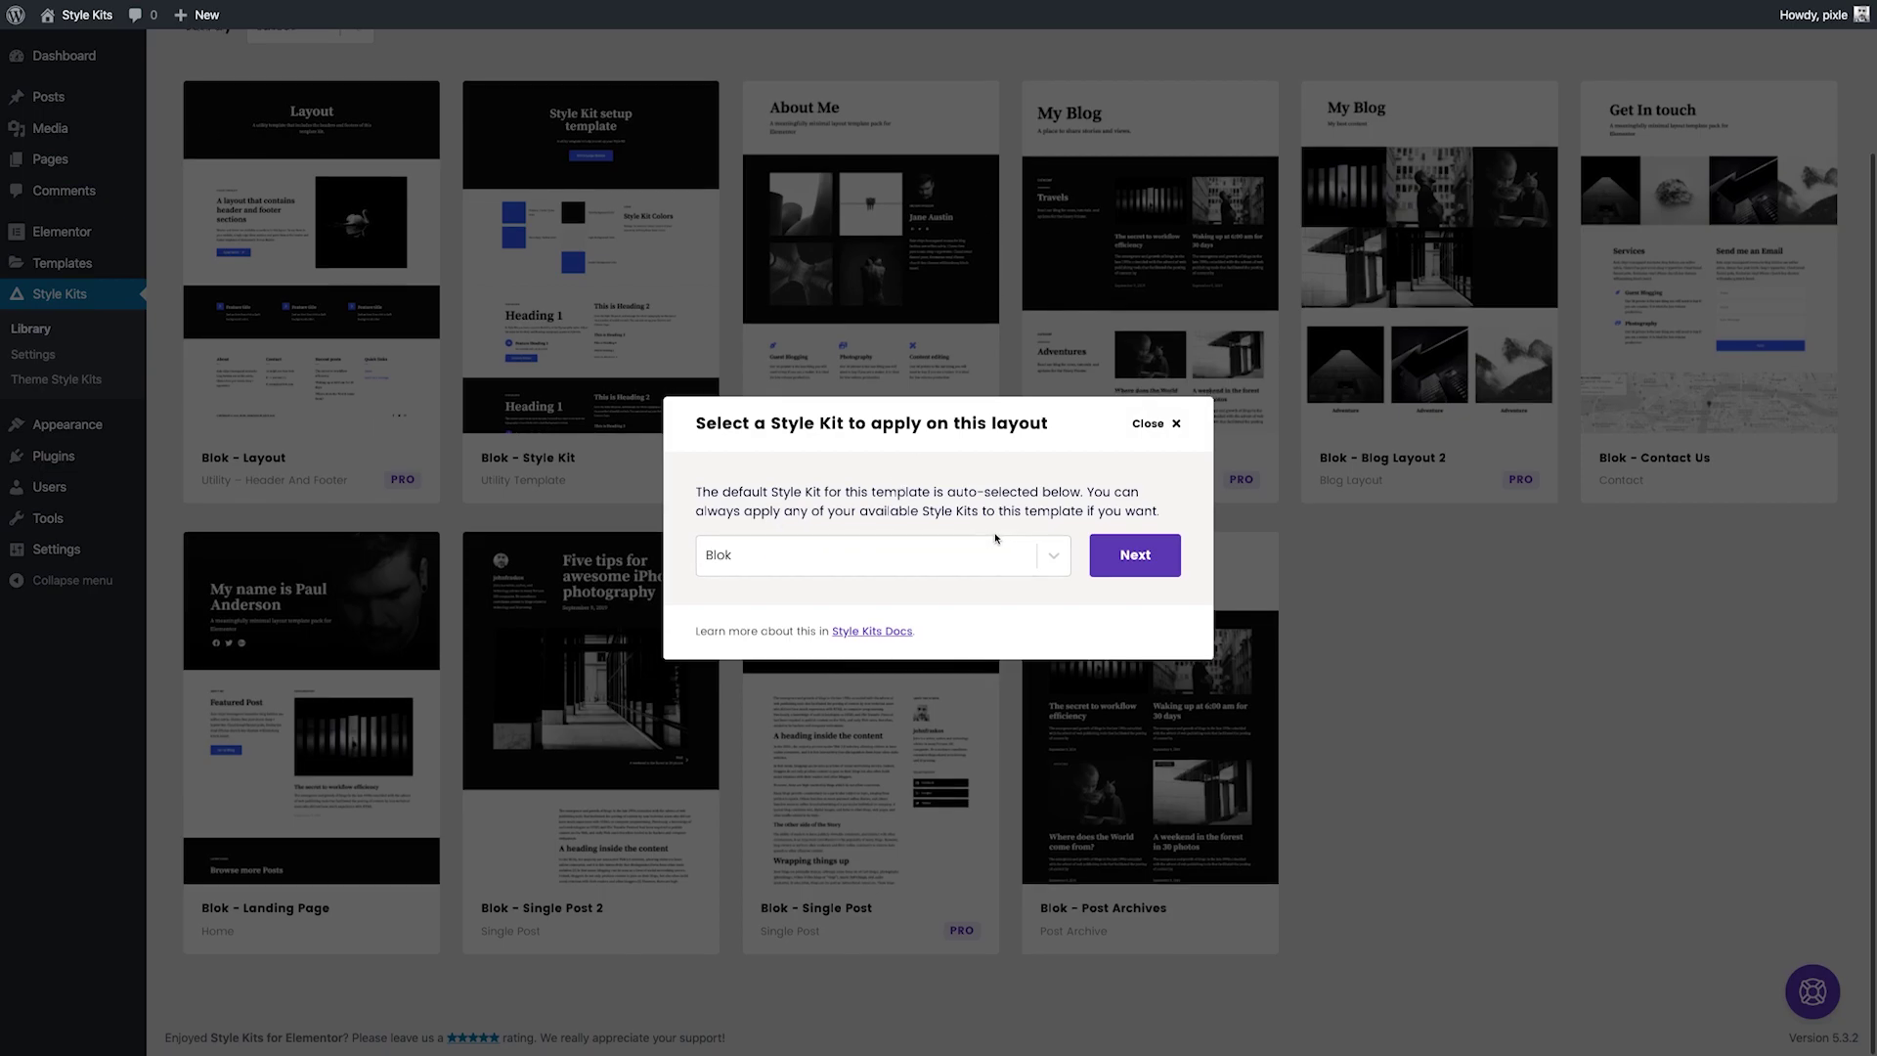
Accept the Blok style kit and import Blok – About Us into the saved templates library
left_click(1136, 555)
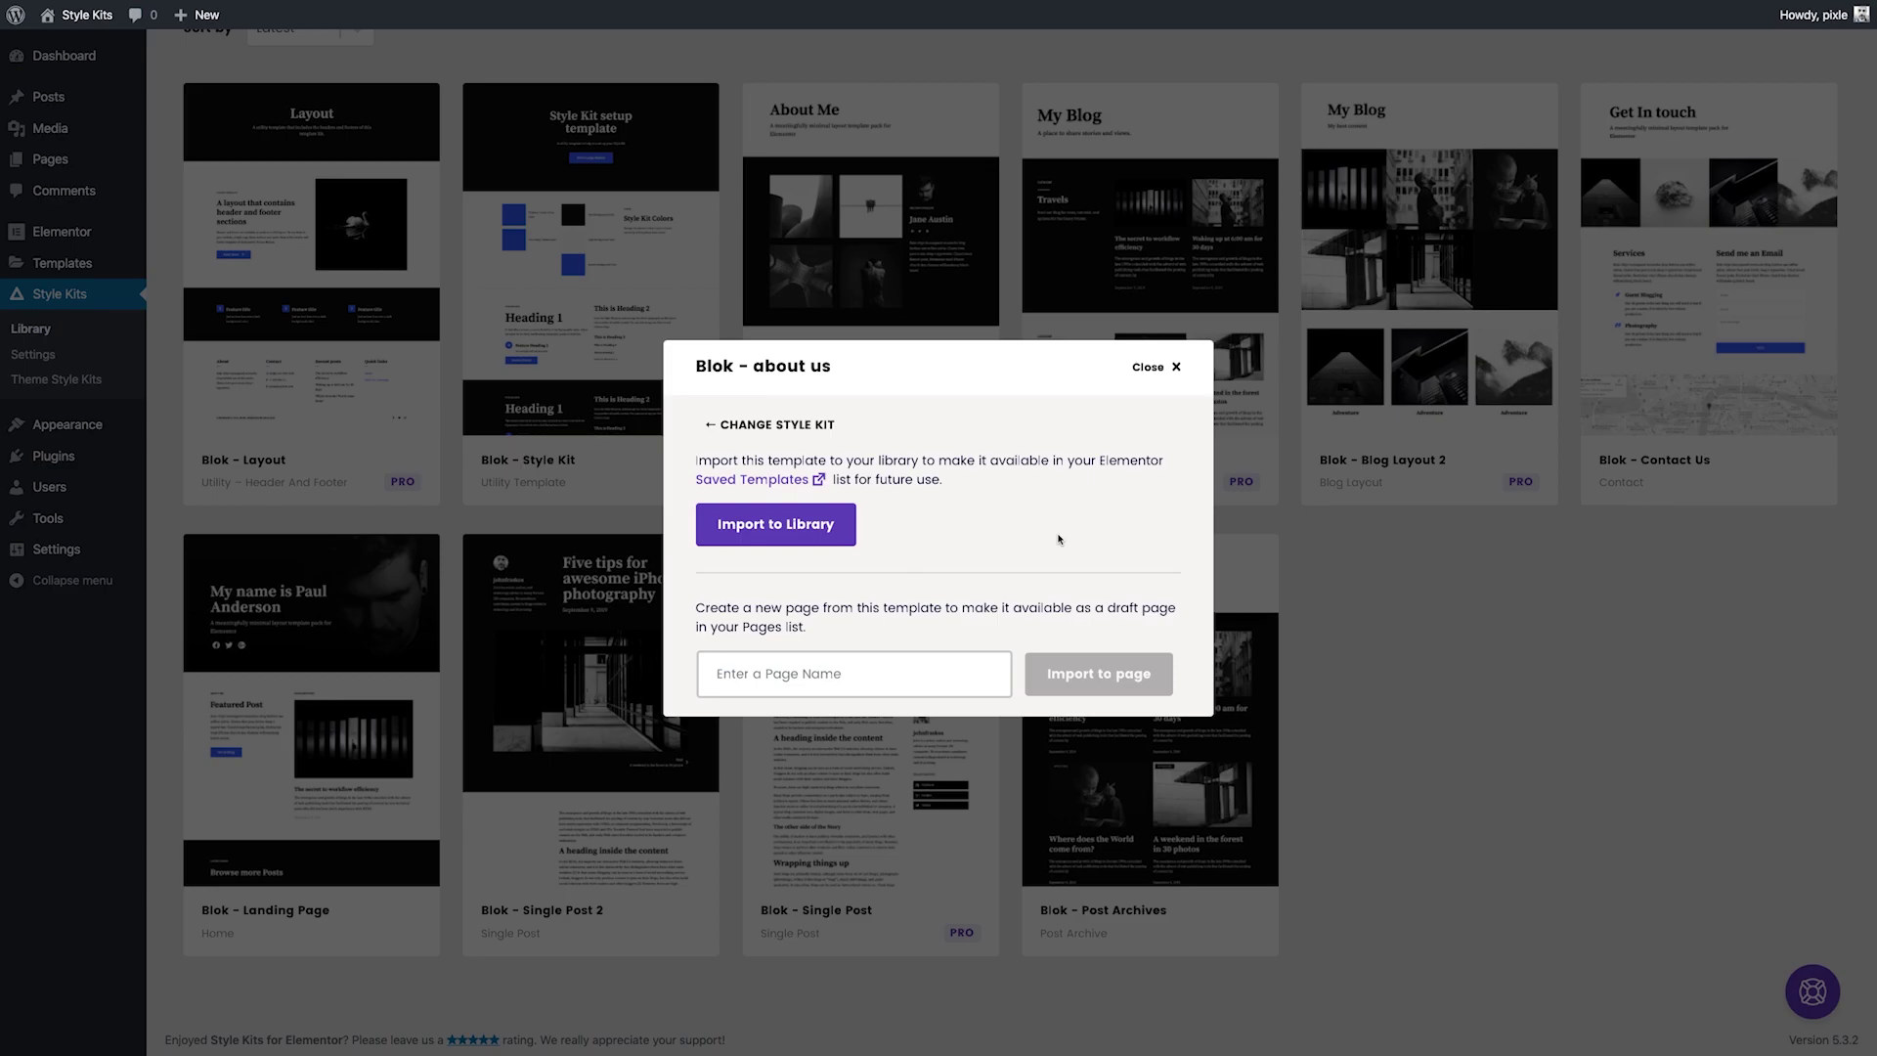
left_click(864, 675)
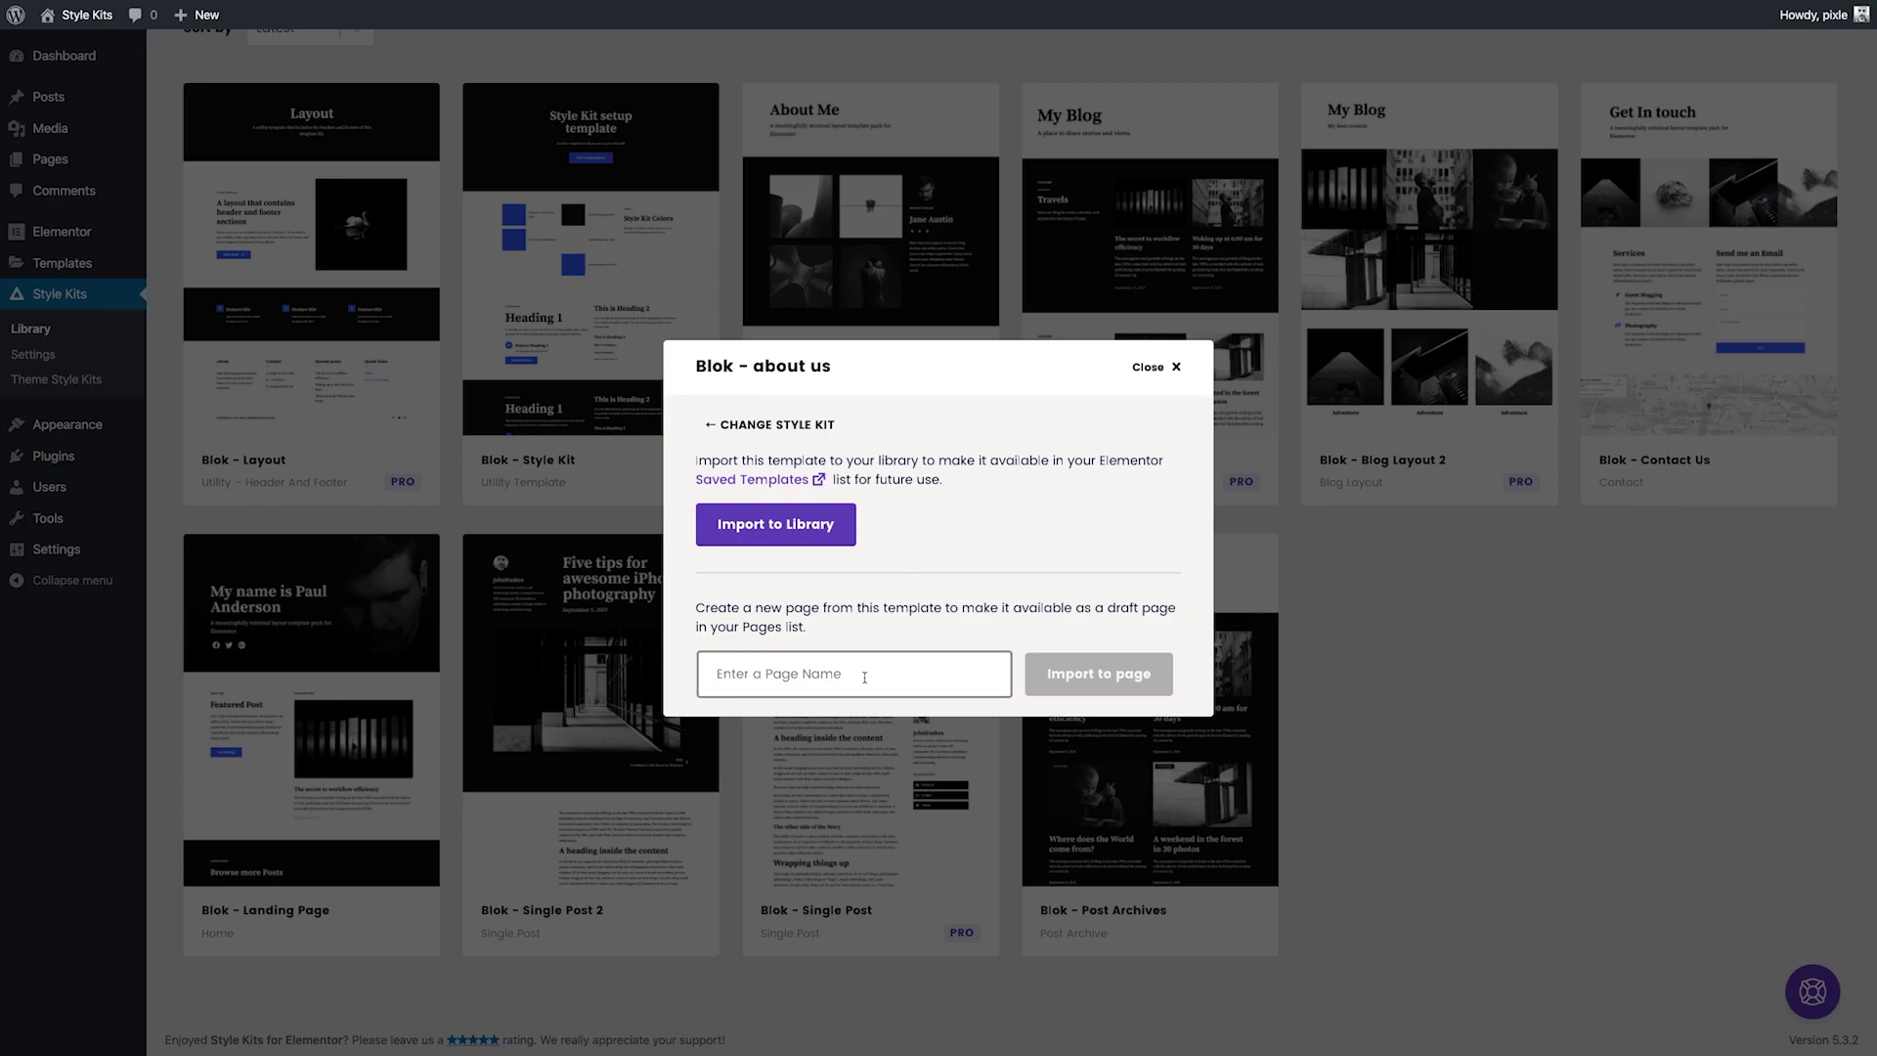
left_click(785, 527)
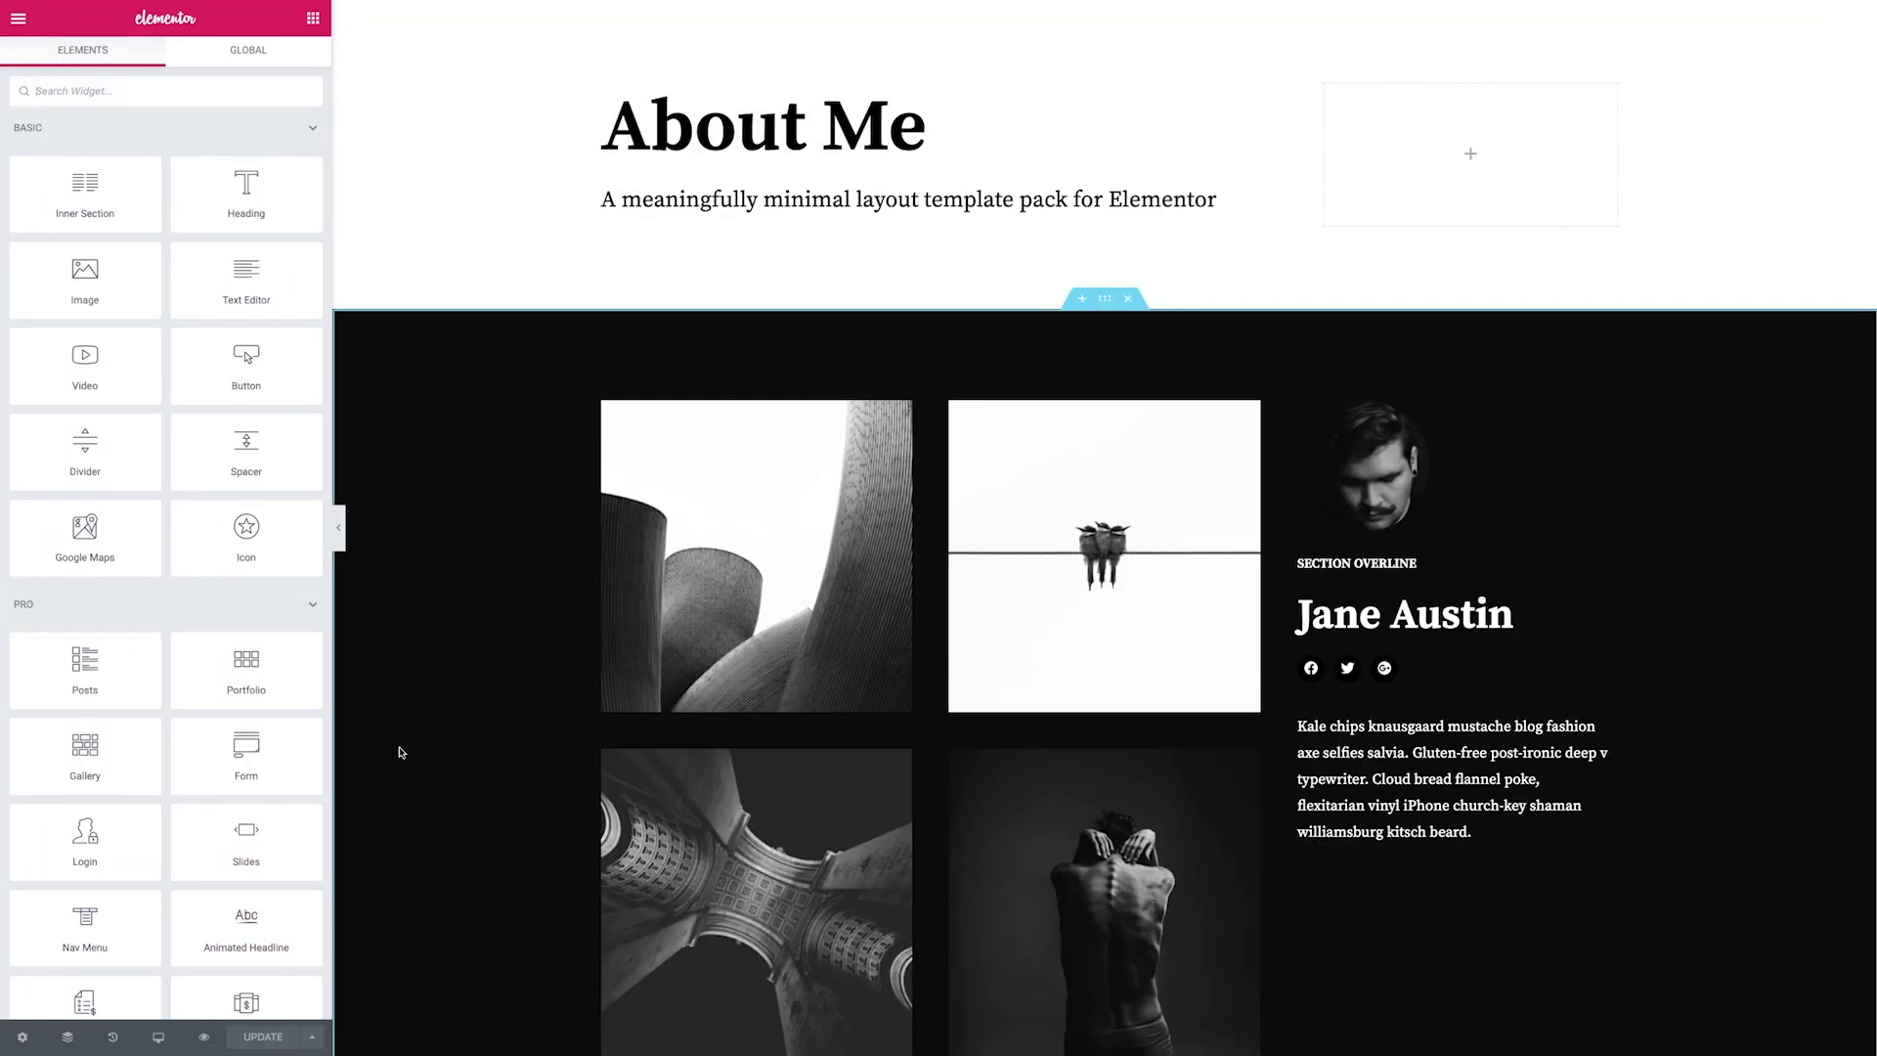
mouse_move(1103, 616)
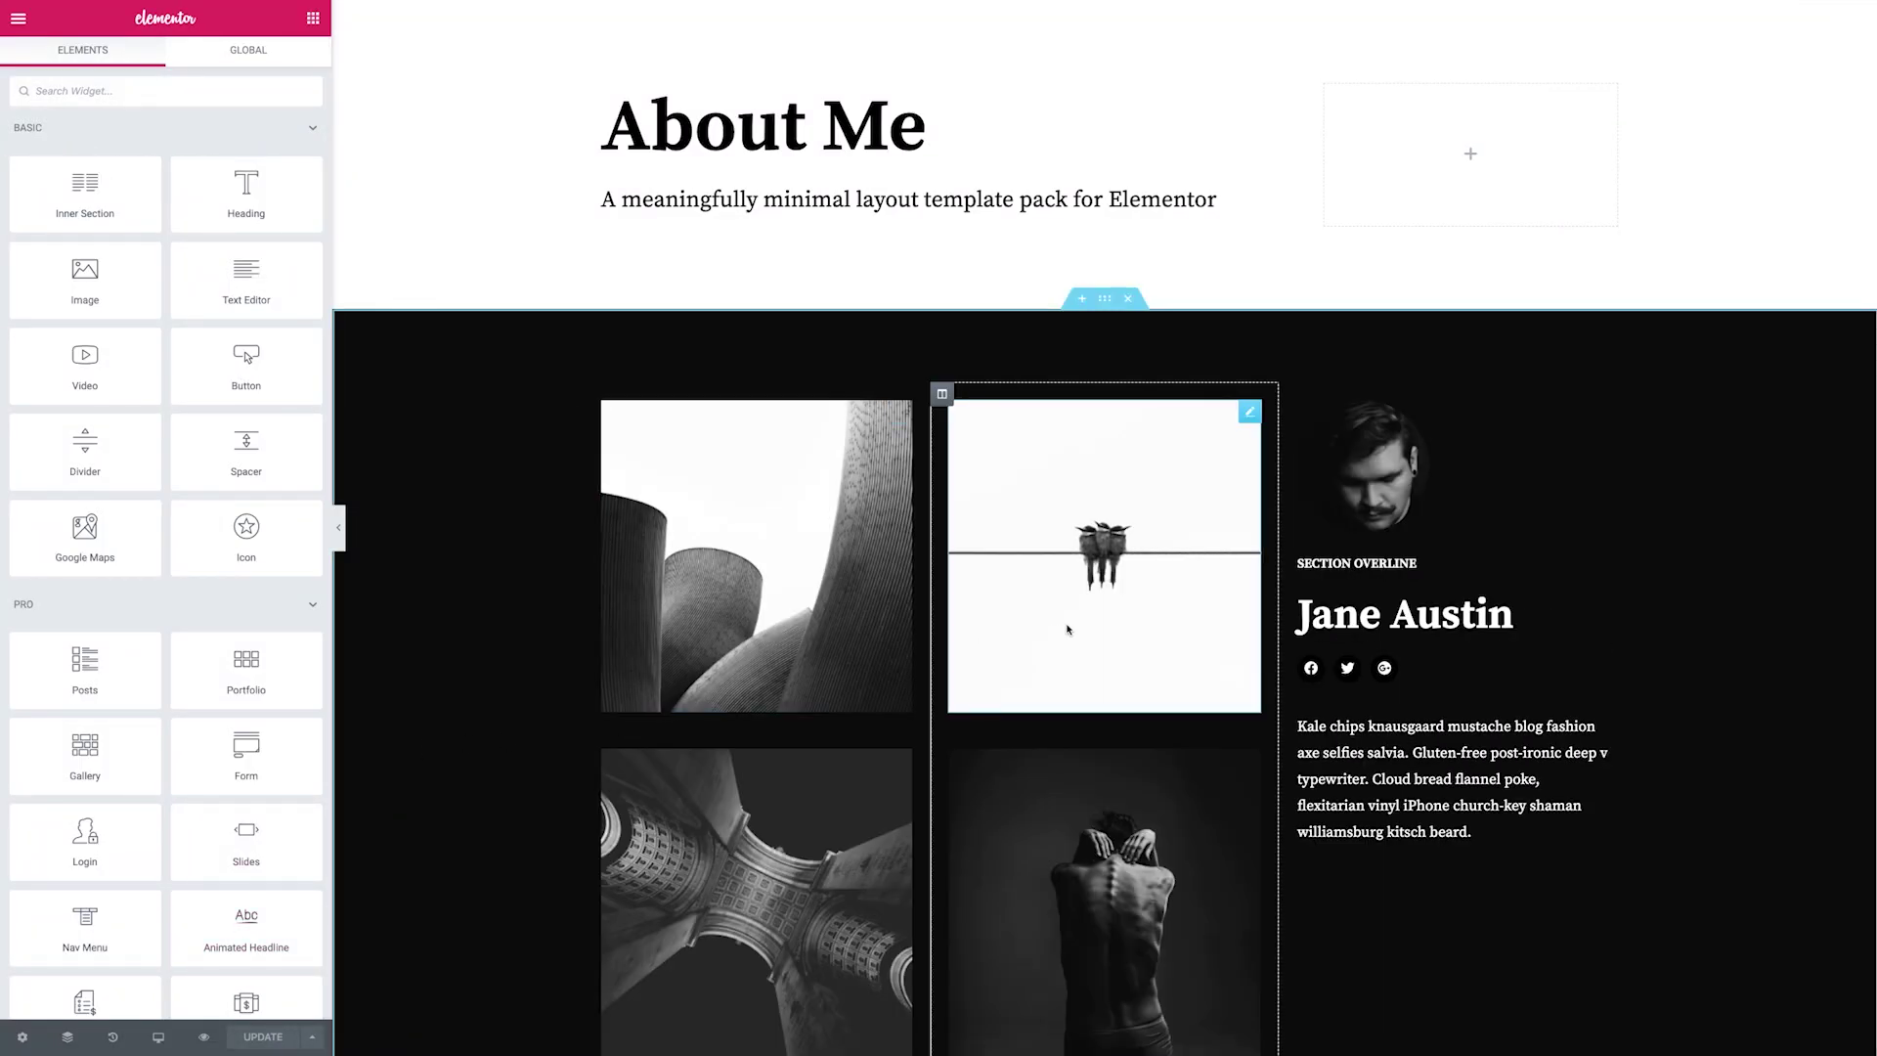
Open the page's Style Kits settings from the birds image's context menu
right_click(1068, 630)
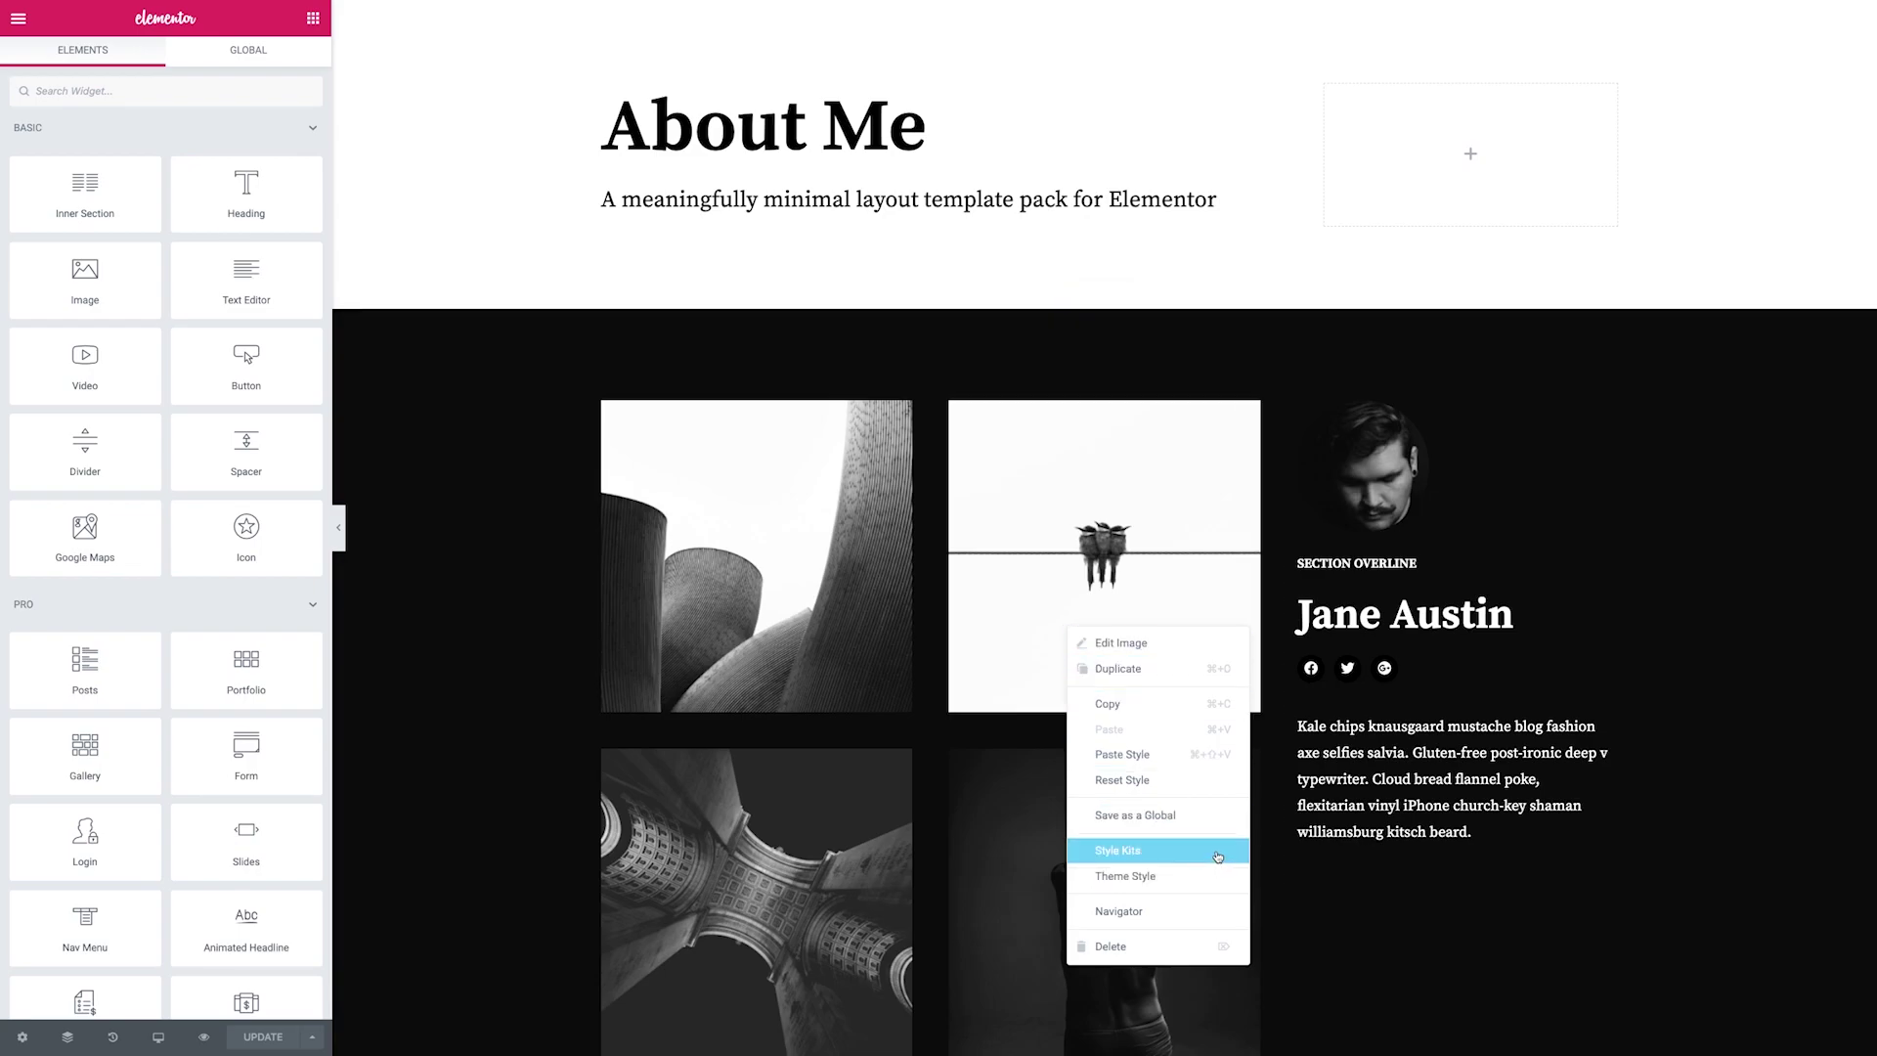
left_click(1218, 855)
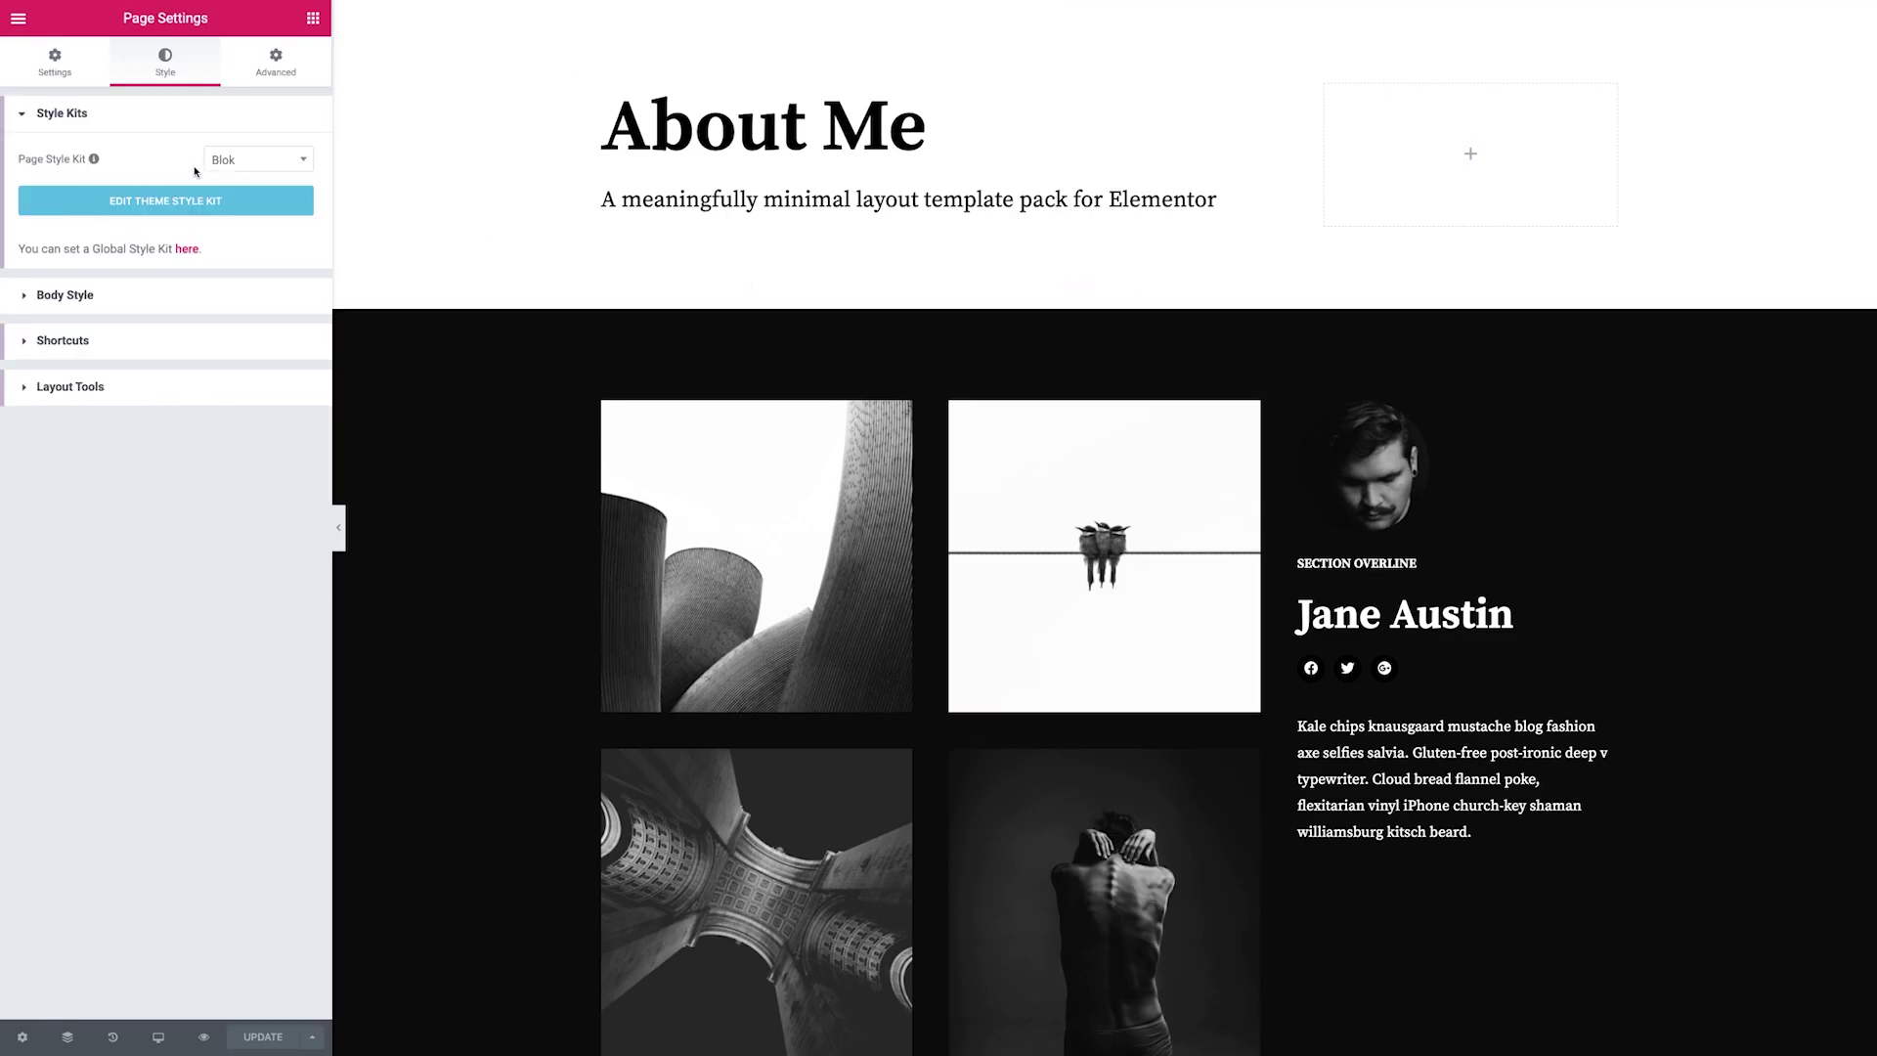
left_click(257, 163)
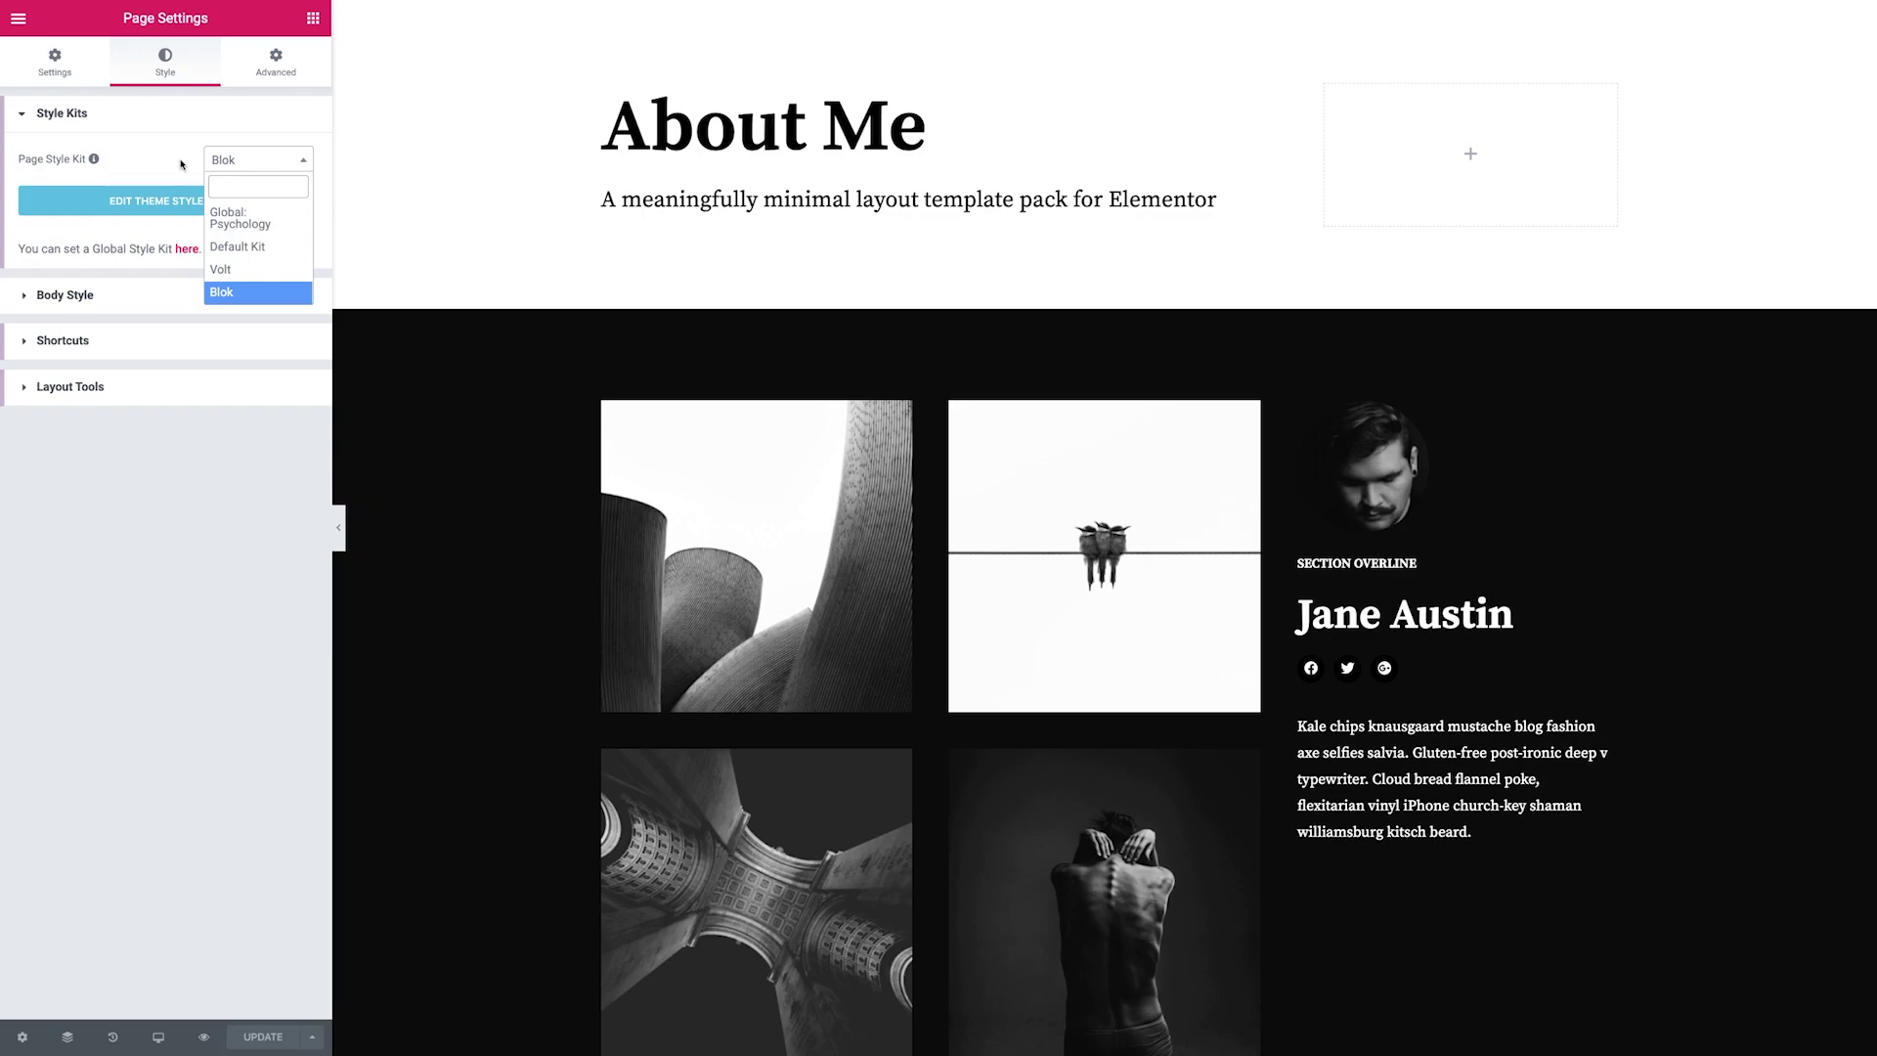
left_click(182, 164)
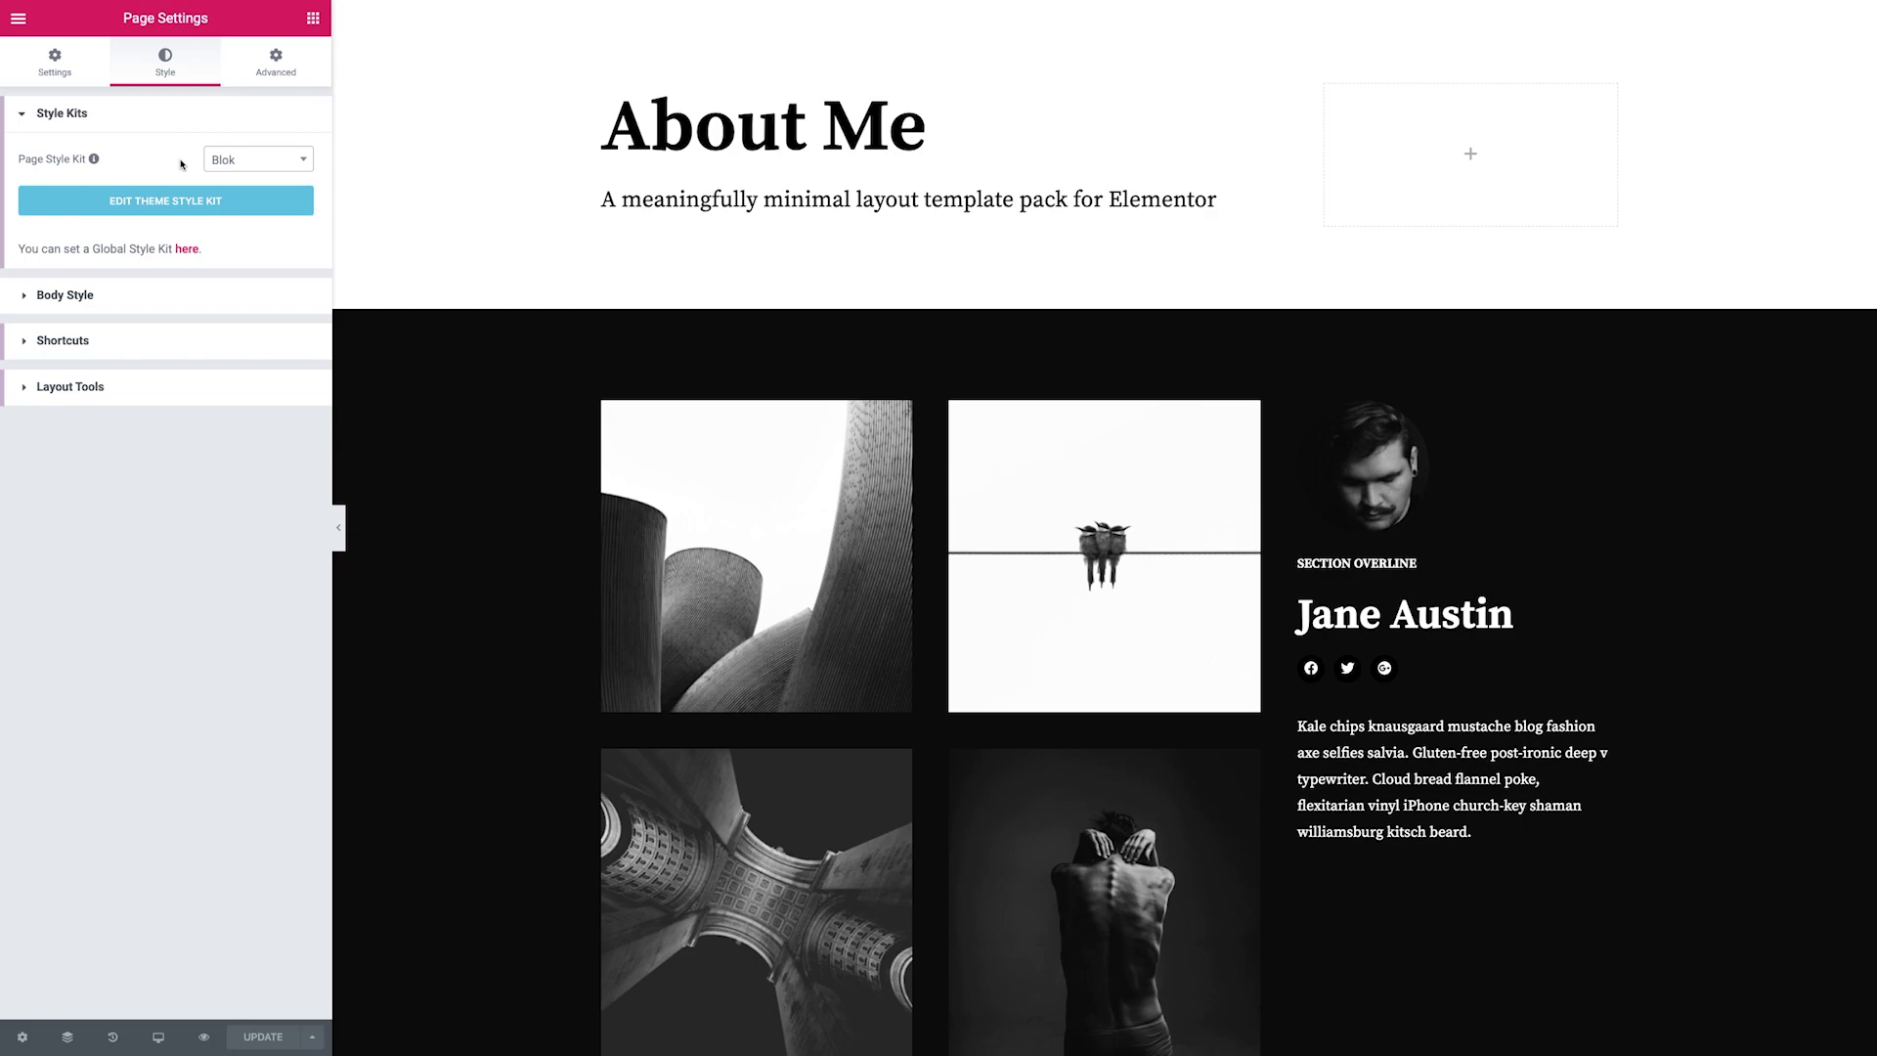
left_click(259, 161)
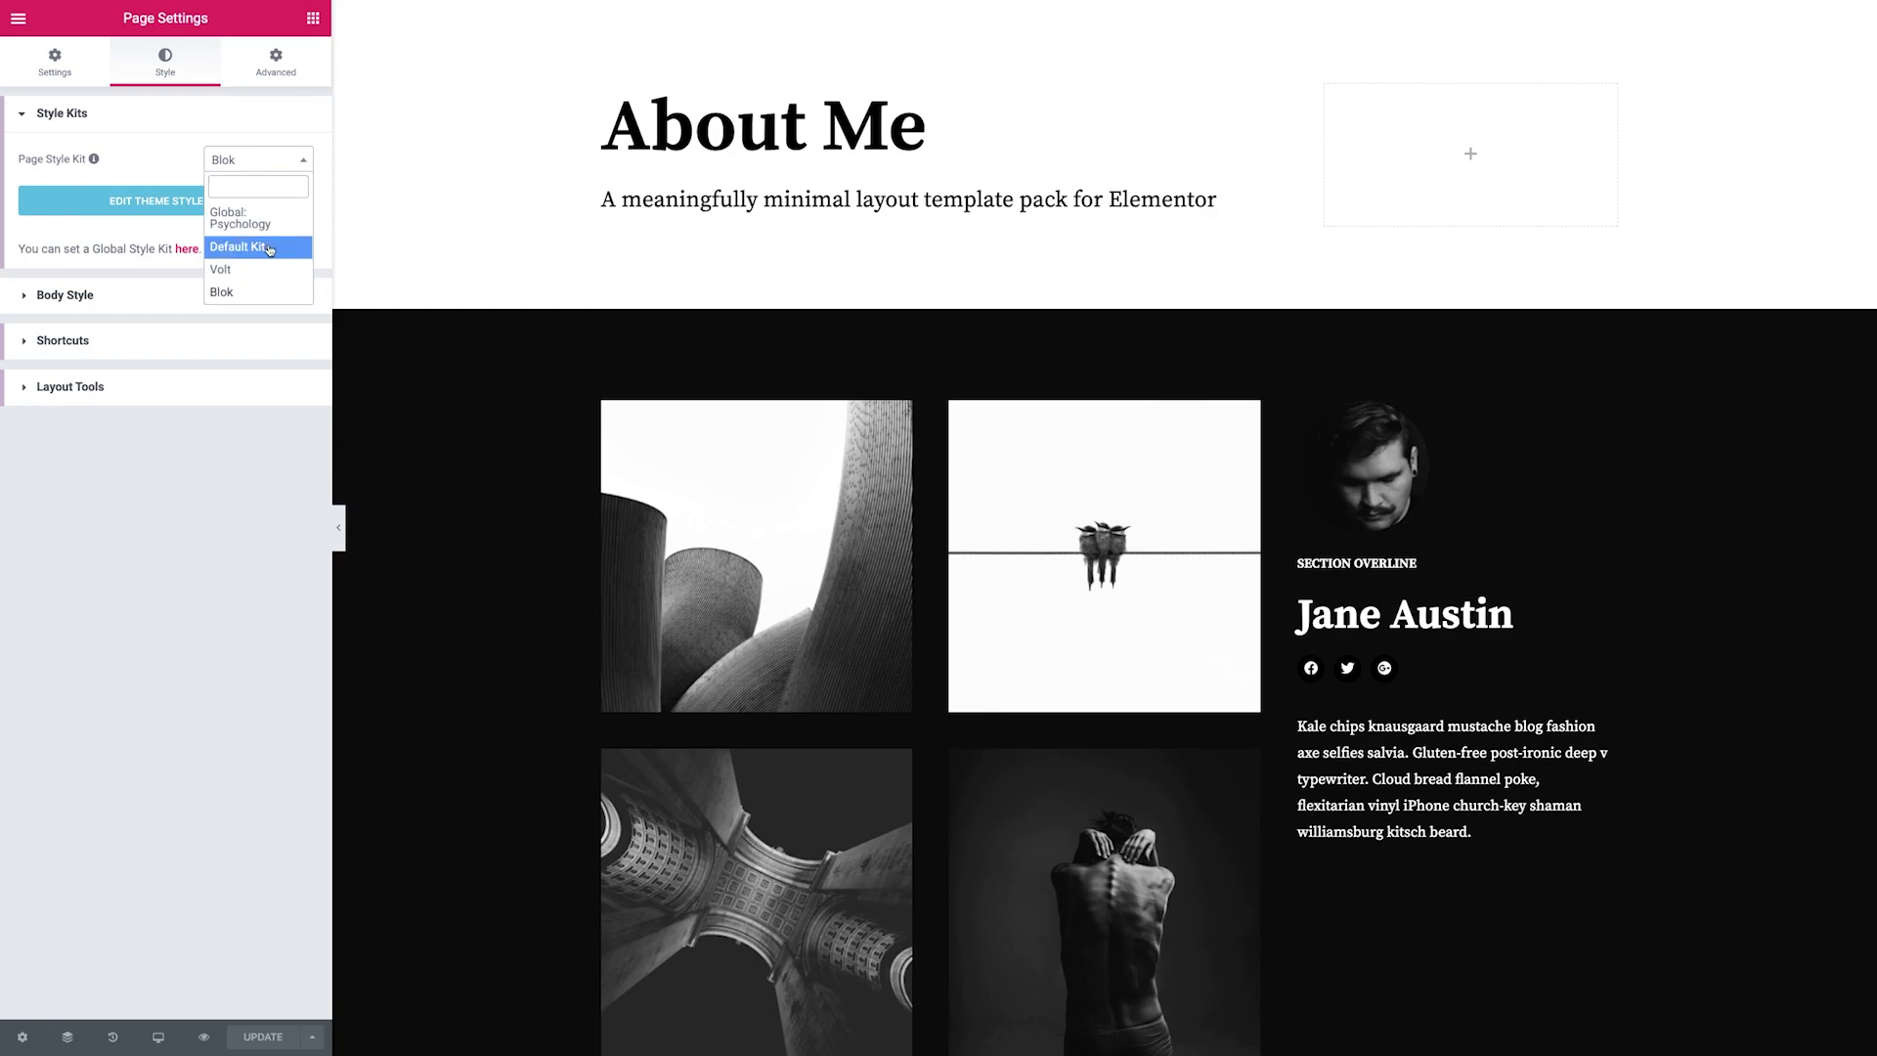
left_click(256, 271)
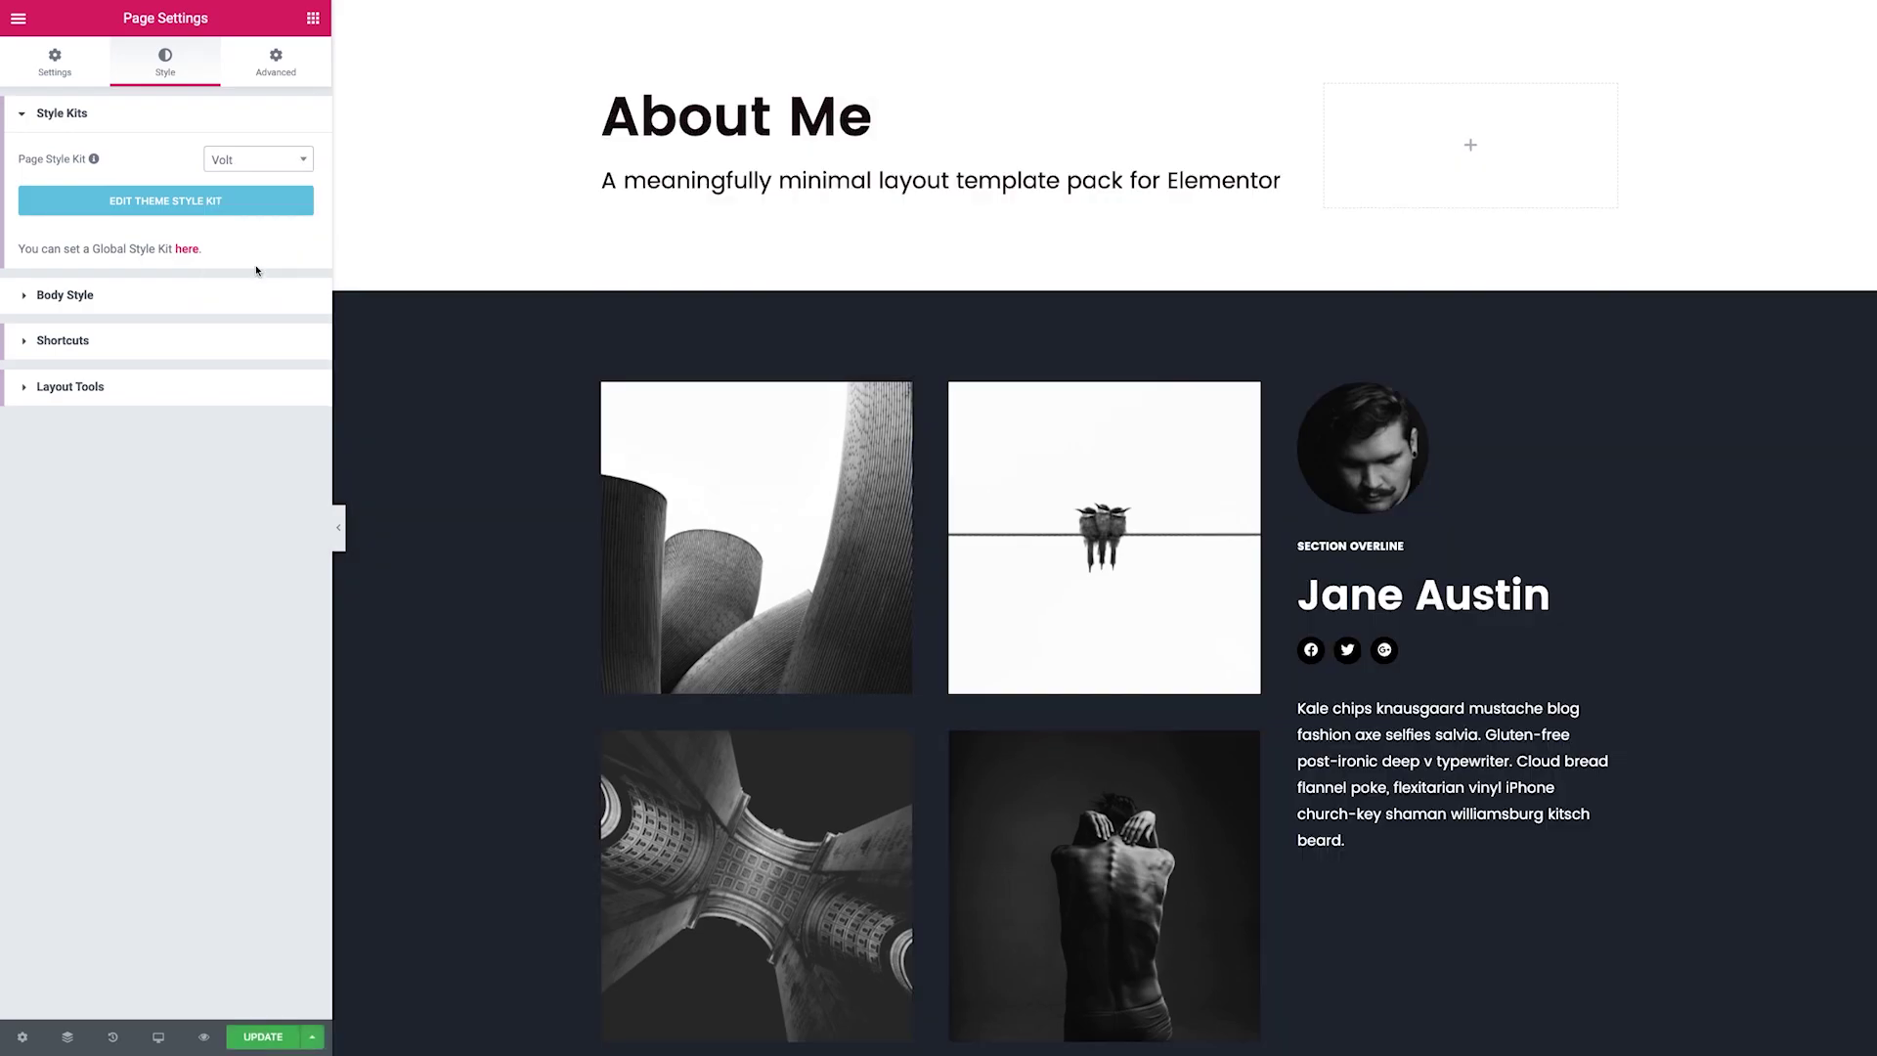
scroll(613, 281, "down", 5)
scroll(614, 282, "down", 5)
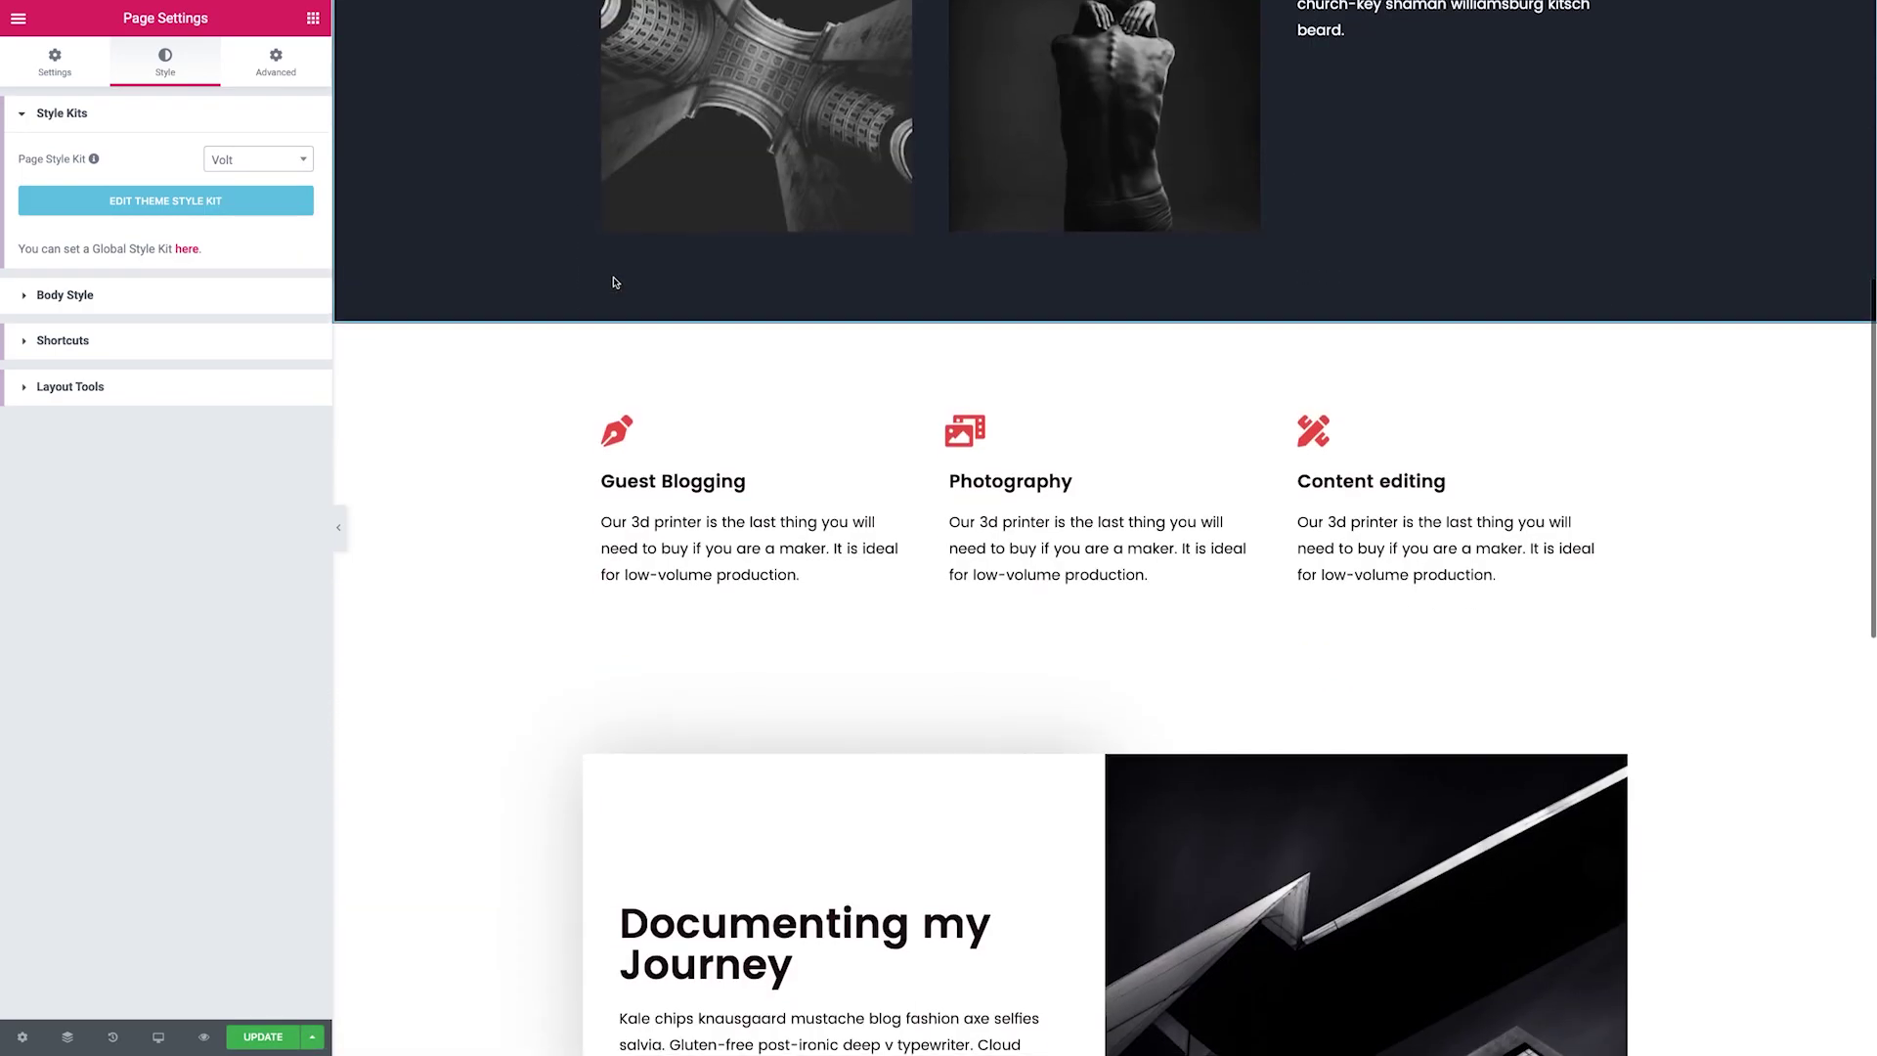
scroll(614, 282, "down", 5)
scroll(613, 282, "down", 5)
scroll(613, 283, "down", 2)
scroll(613, 282, "down", 4)
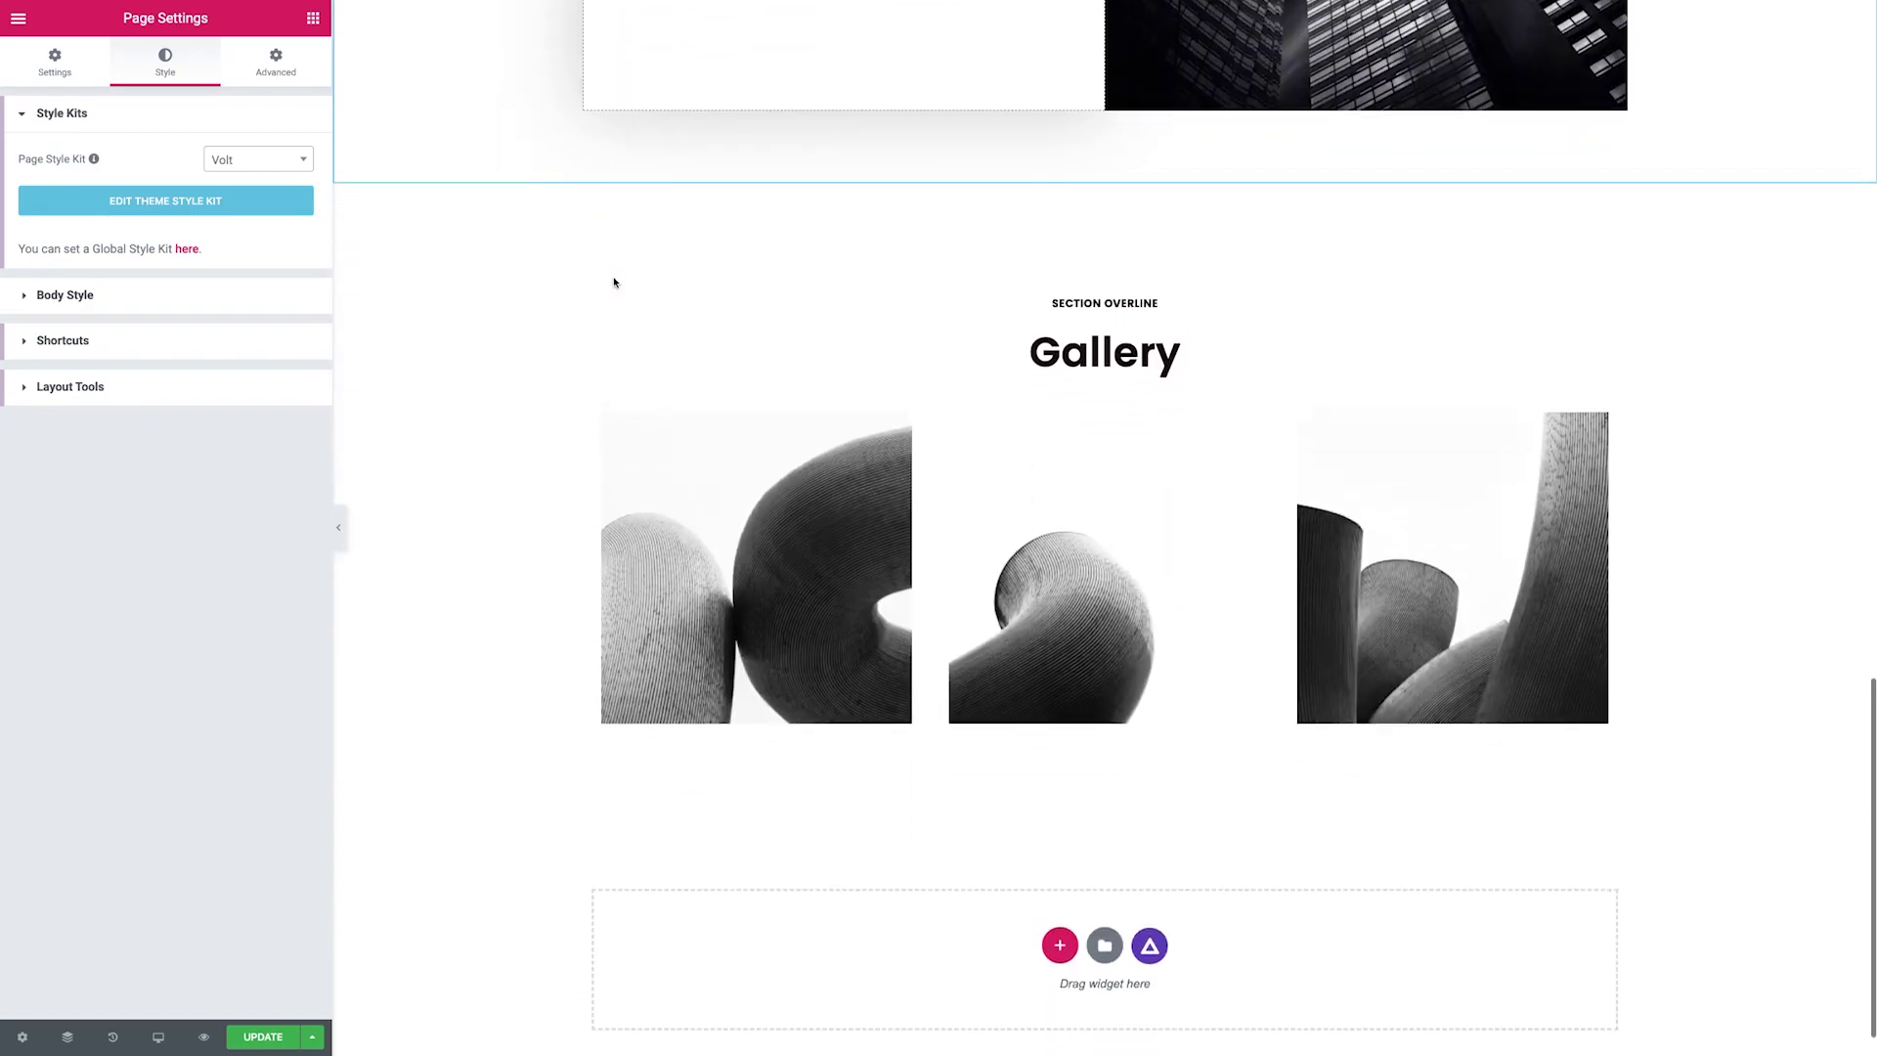
scroll(614, 282, "up", 2)
scroll(613, 281, "up", 2)
scroll(613, 283, "up", 3)
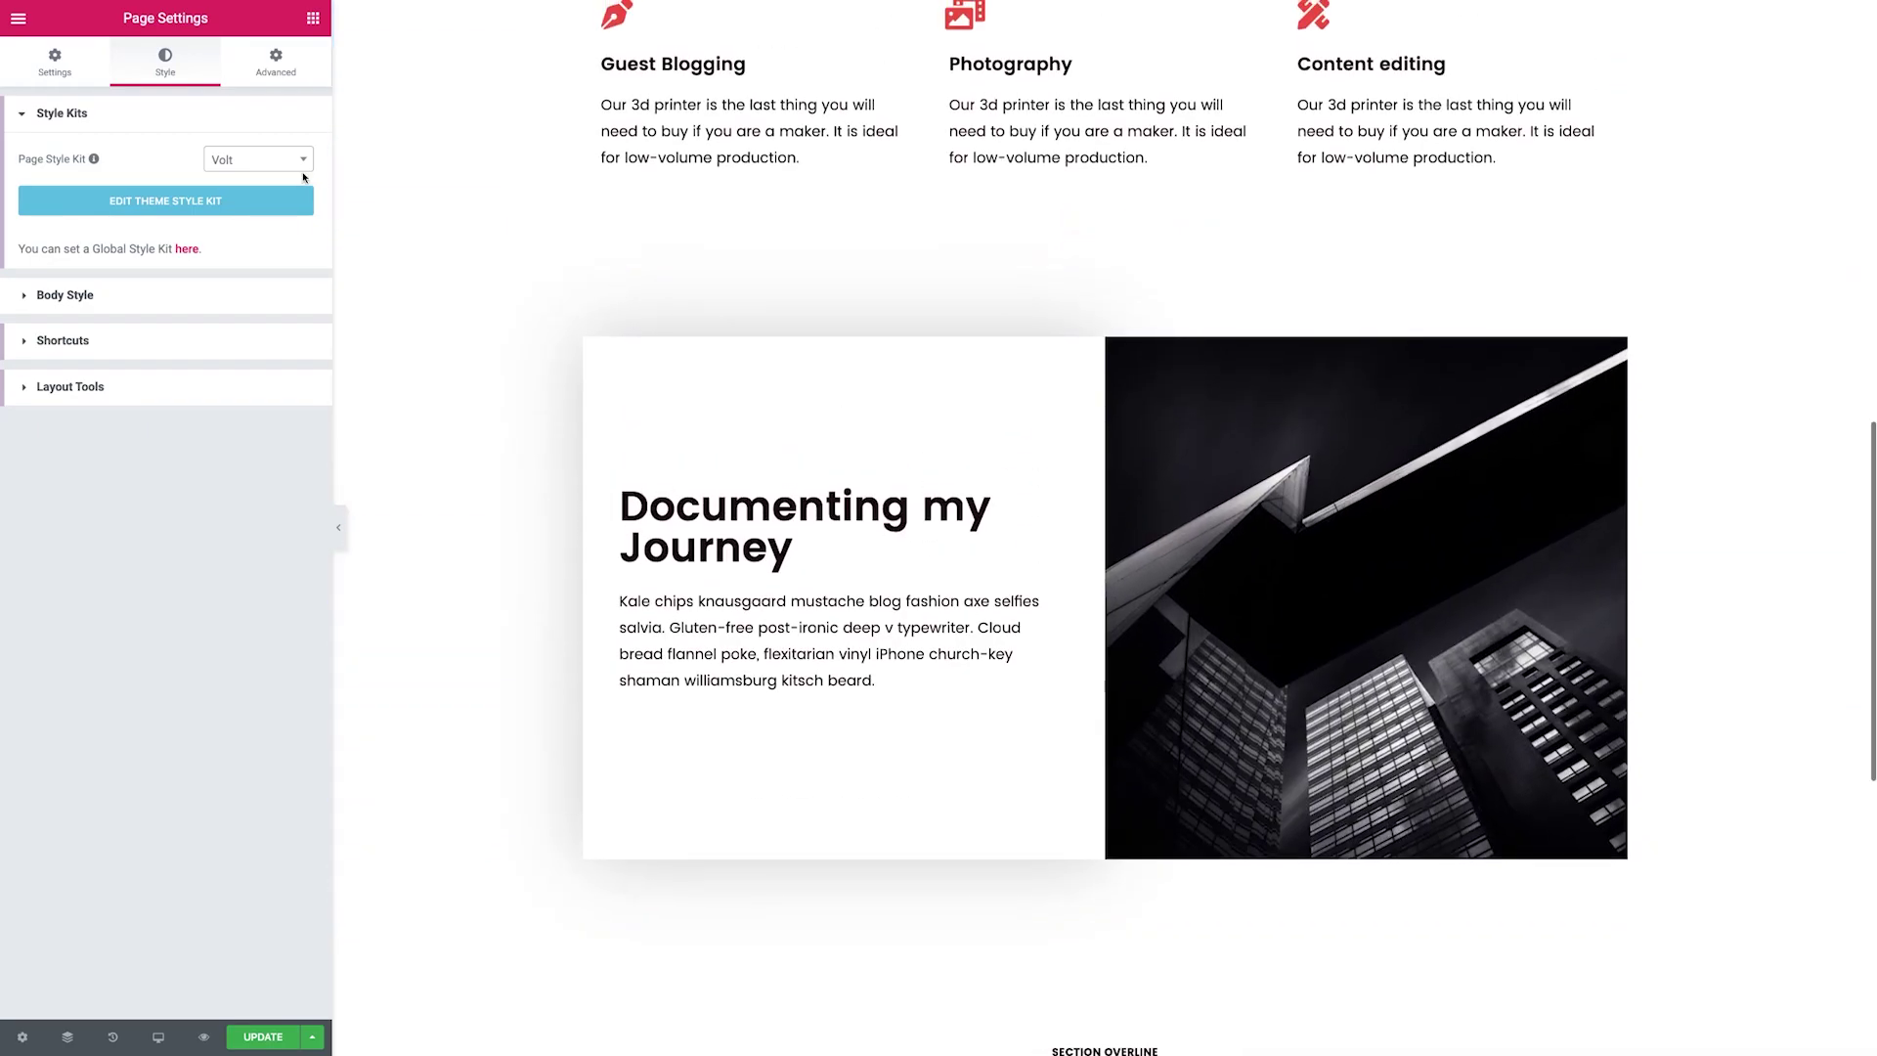
left_click(257, 158)
left_click(243, 221)
scroll(563, 217, "up", 3)
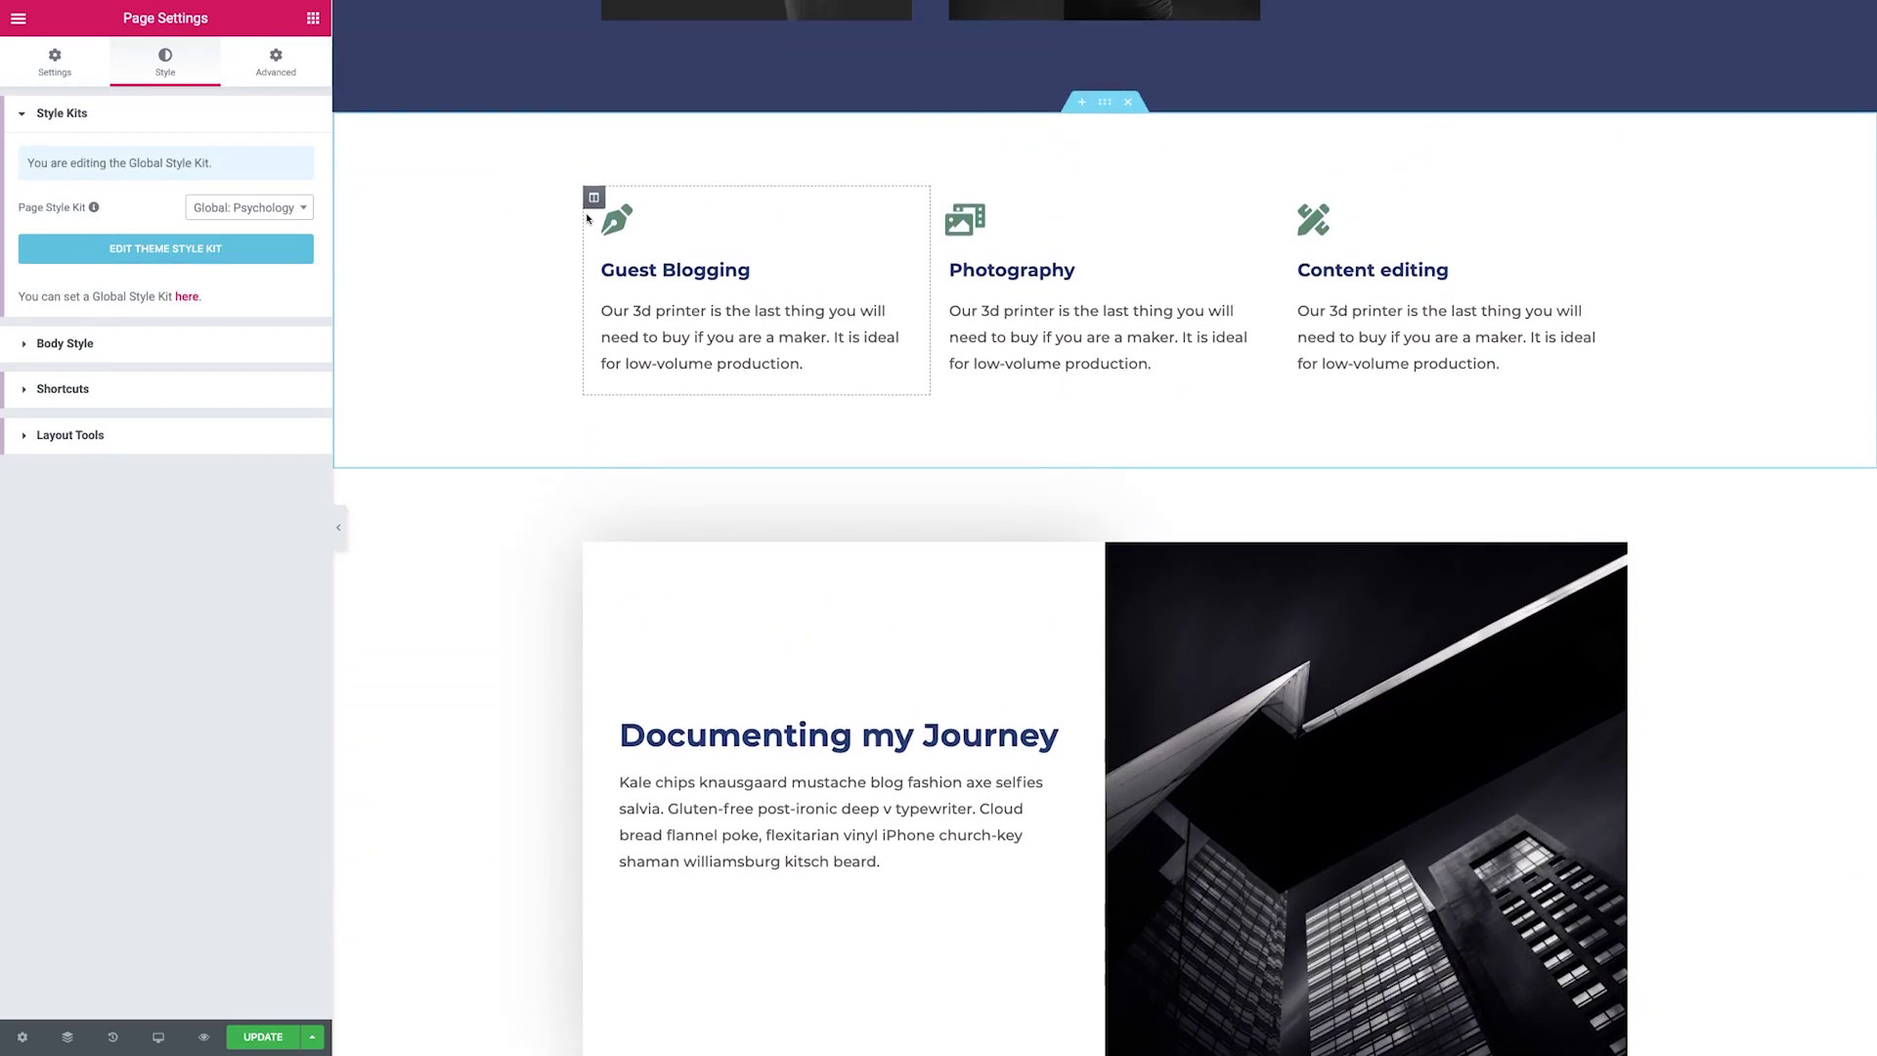
scroll(564, 217, "up", 3)
scroll(563, 217, "up", 4)
scroll(564, 217, "up", 2)
scroll(587, 217, "up", 4)
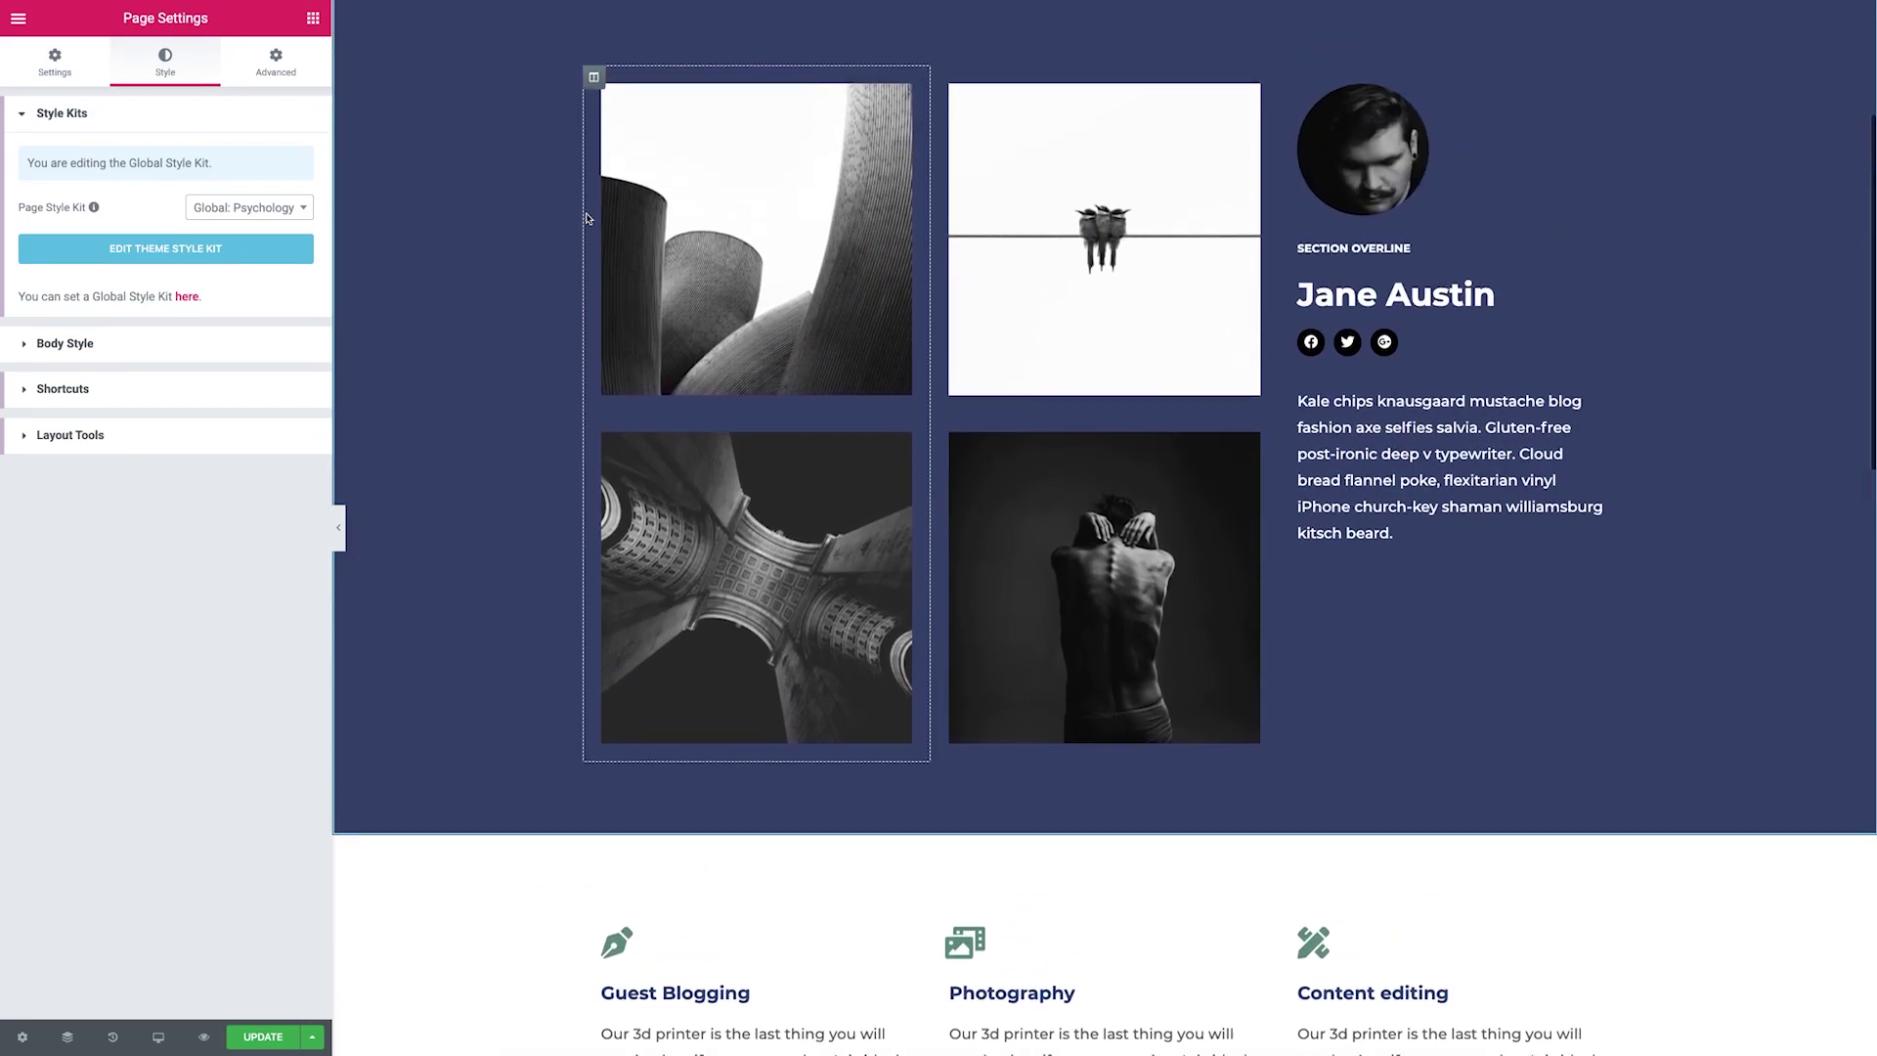
scroll(587, 218, "up", 4)
scroll(587, 218, "up", 2)
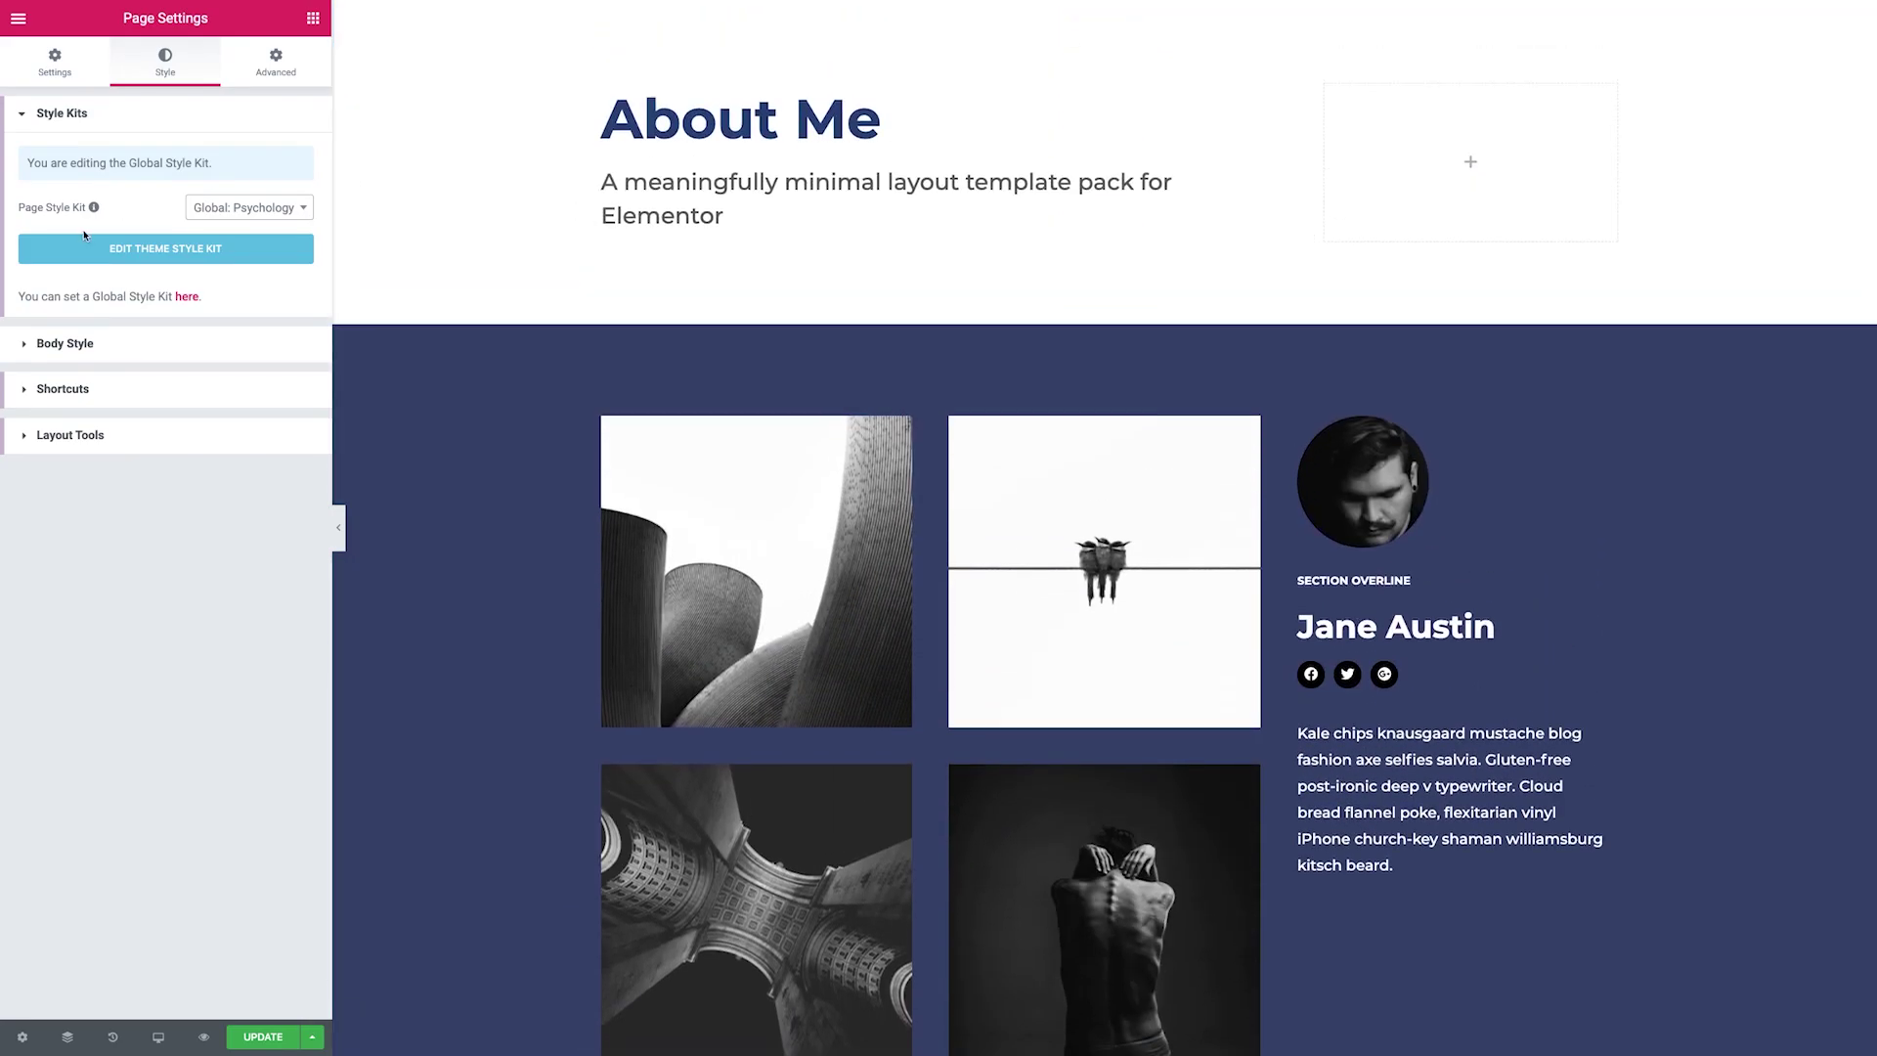
left_click(247, 207)
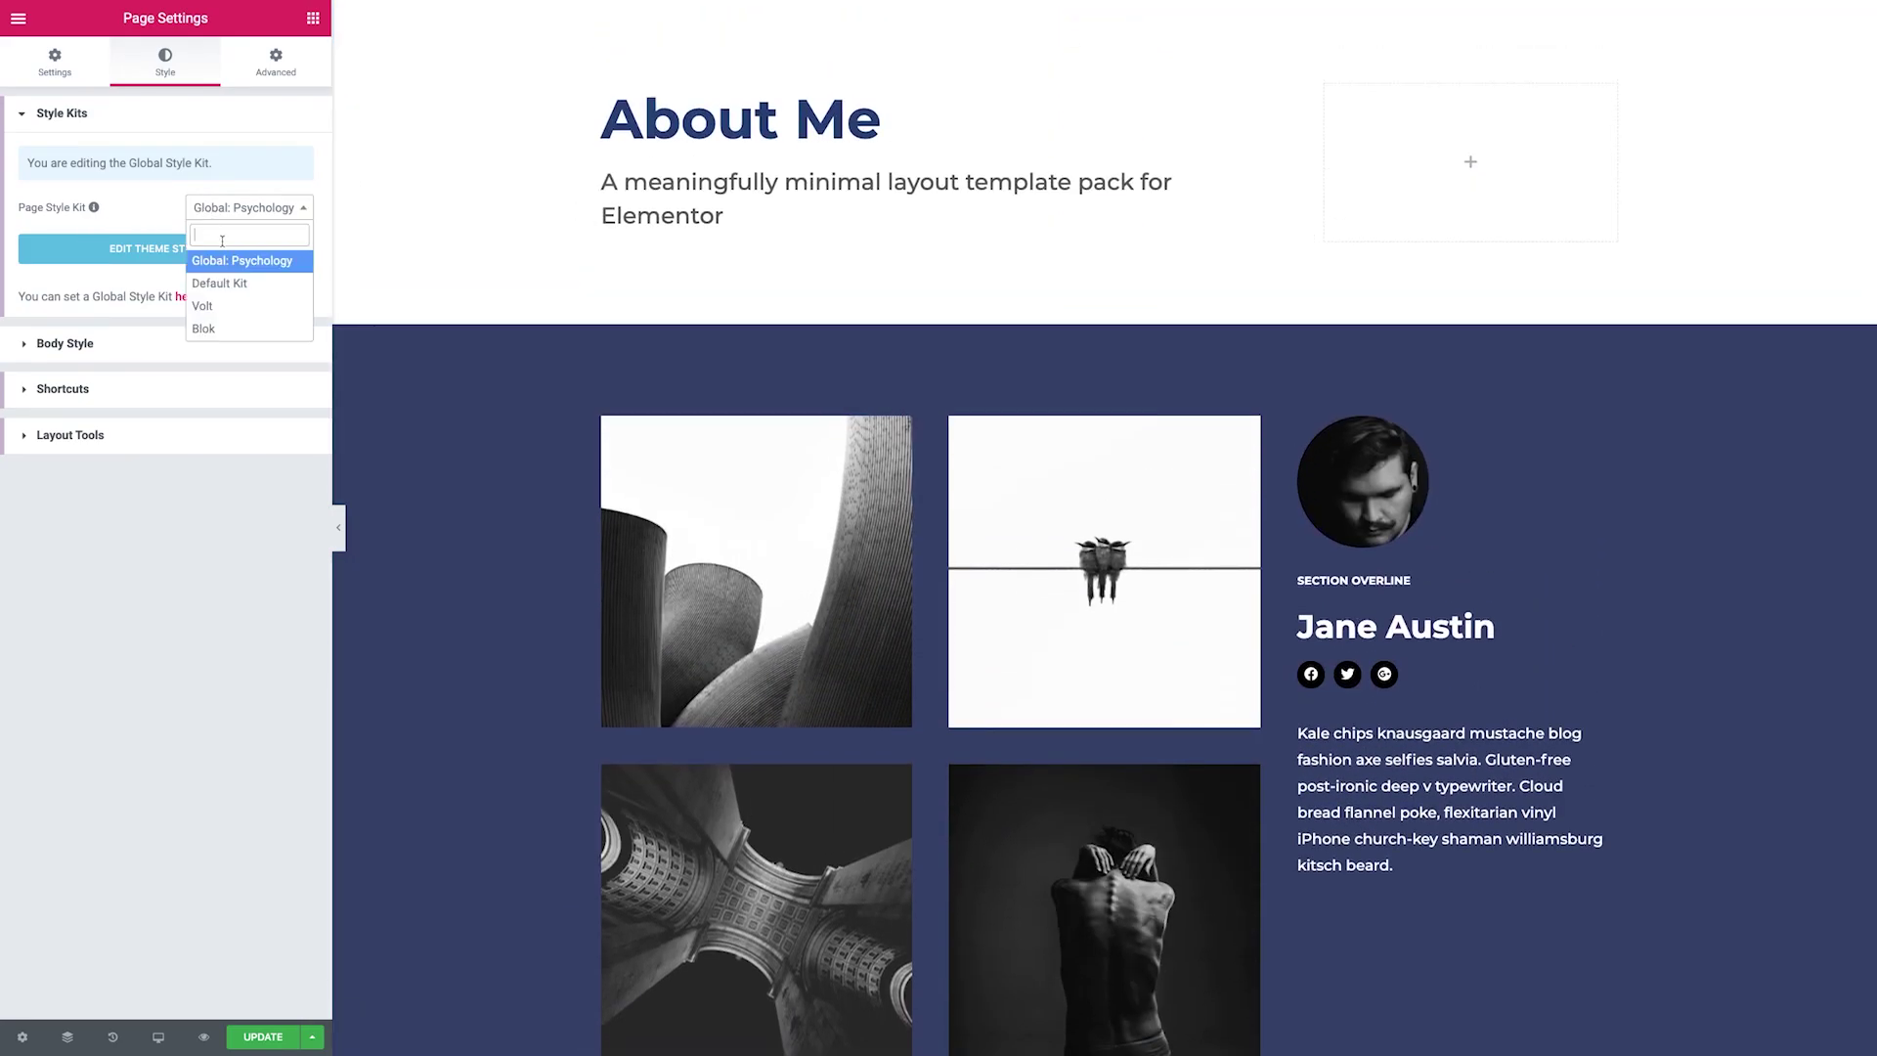
left_click(206, 329)
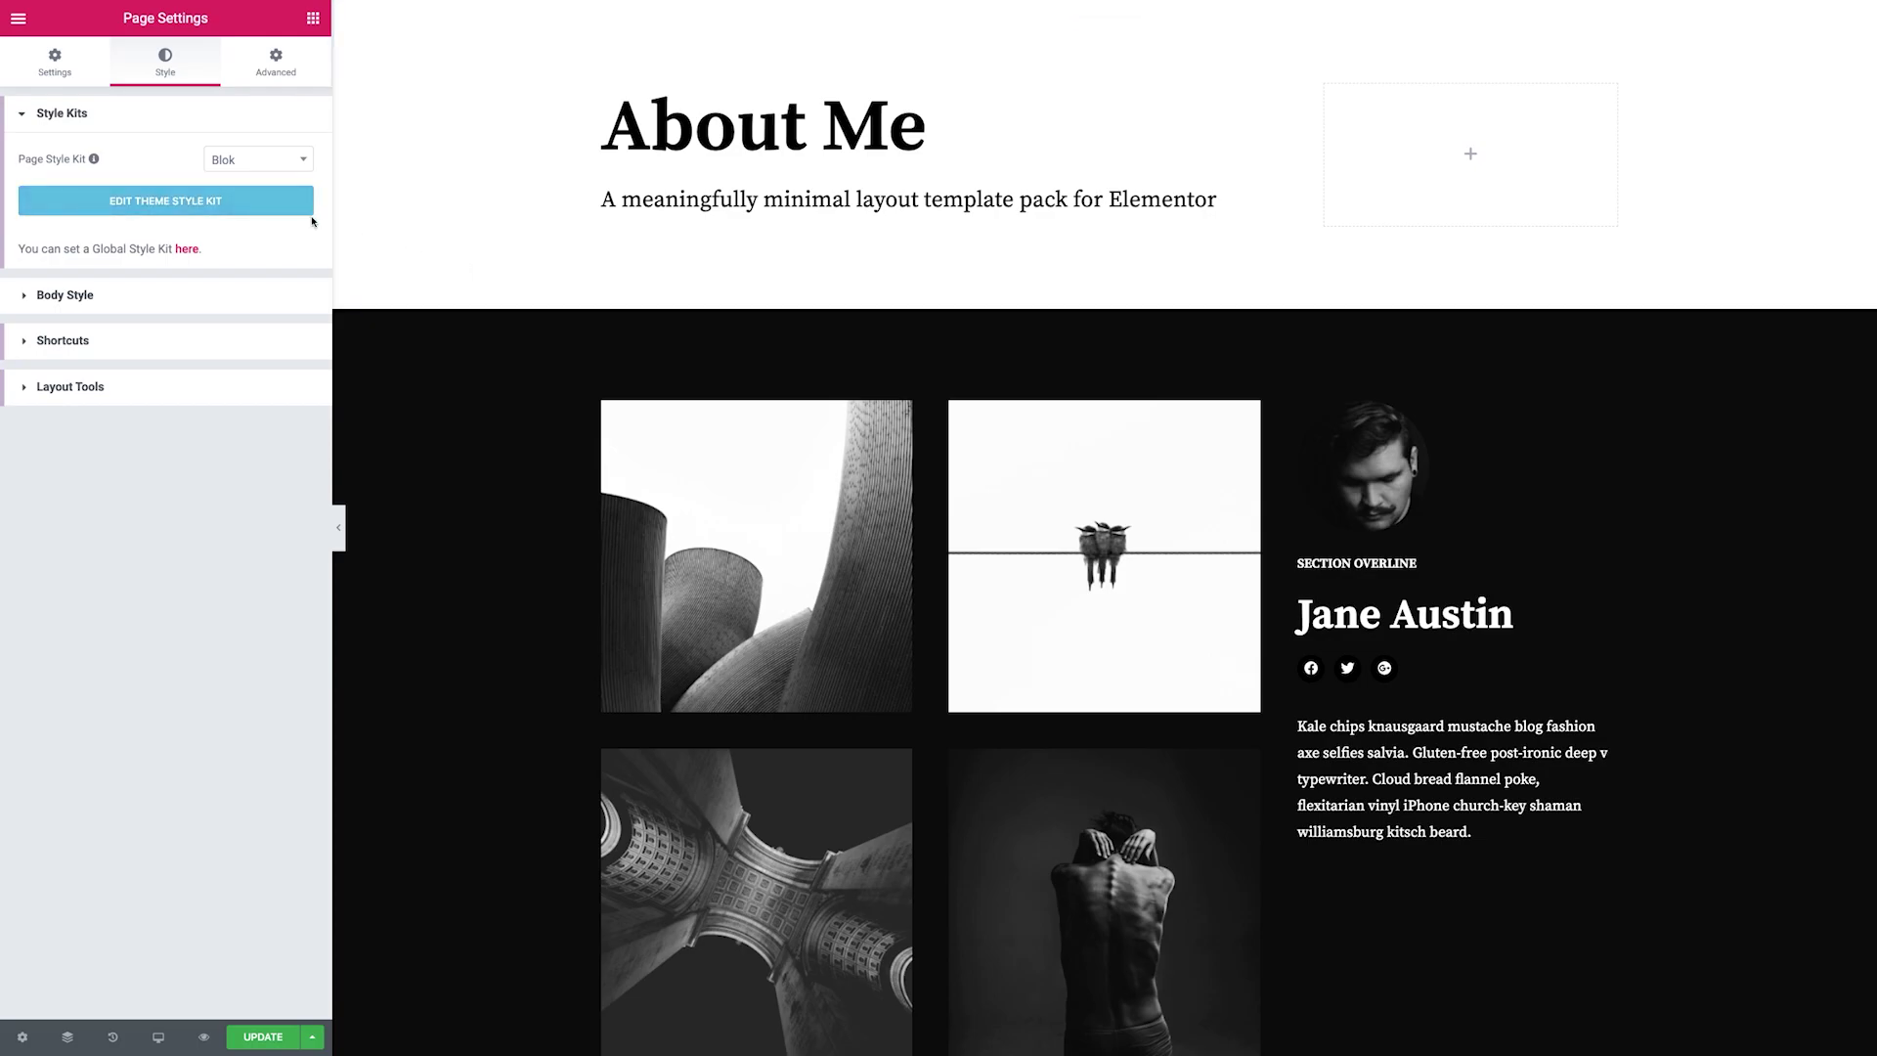
Open the Blok theme style kit for editing from the page's Style settings
left_click(157, 201)
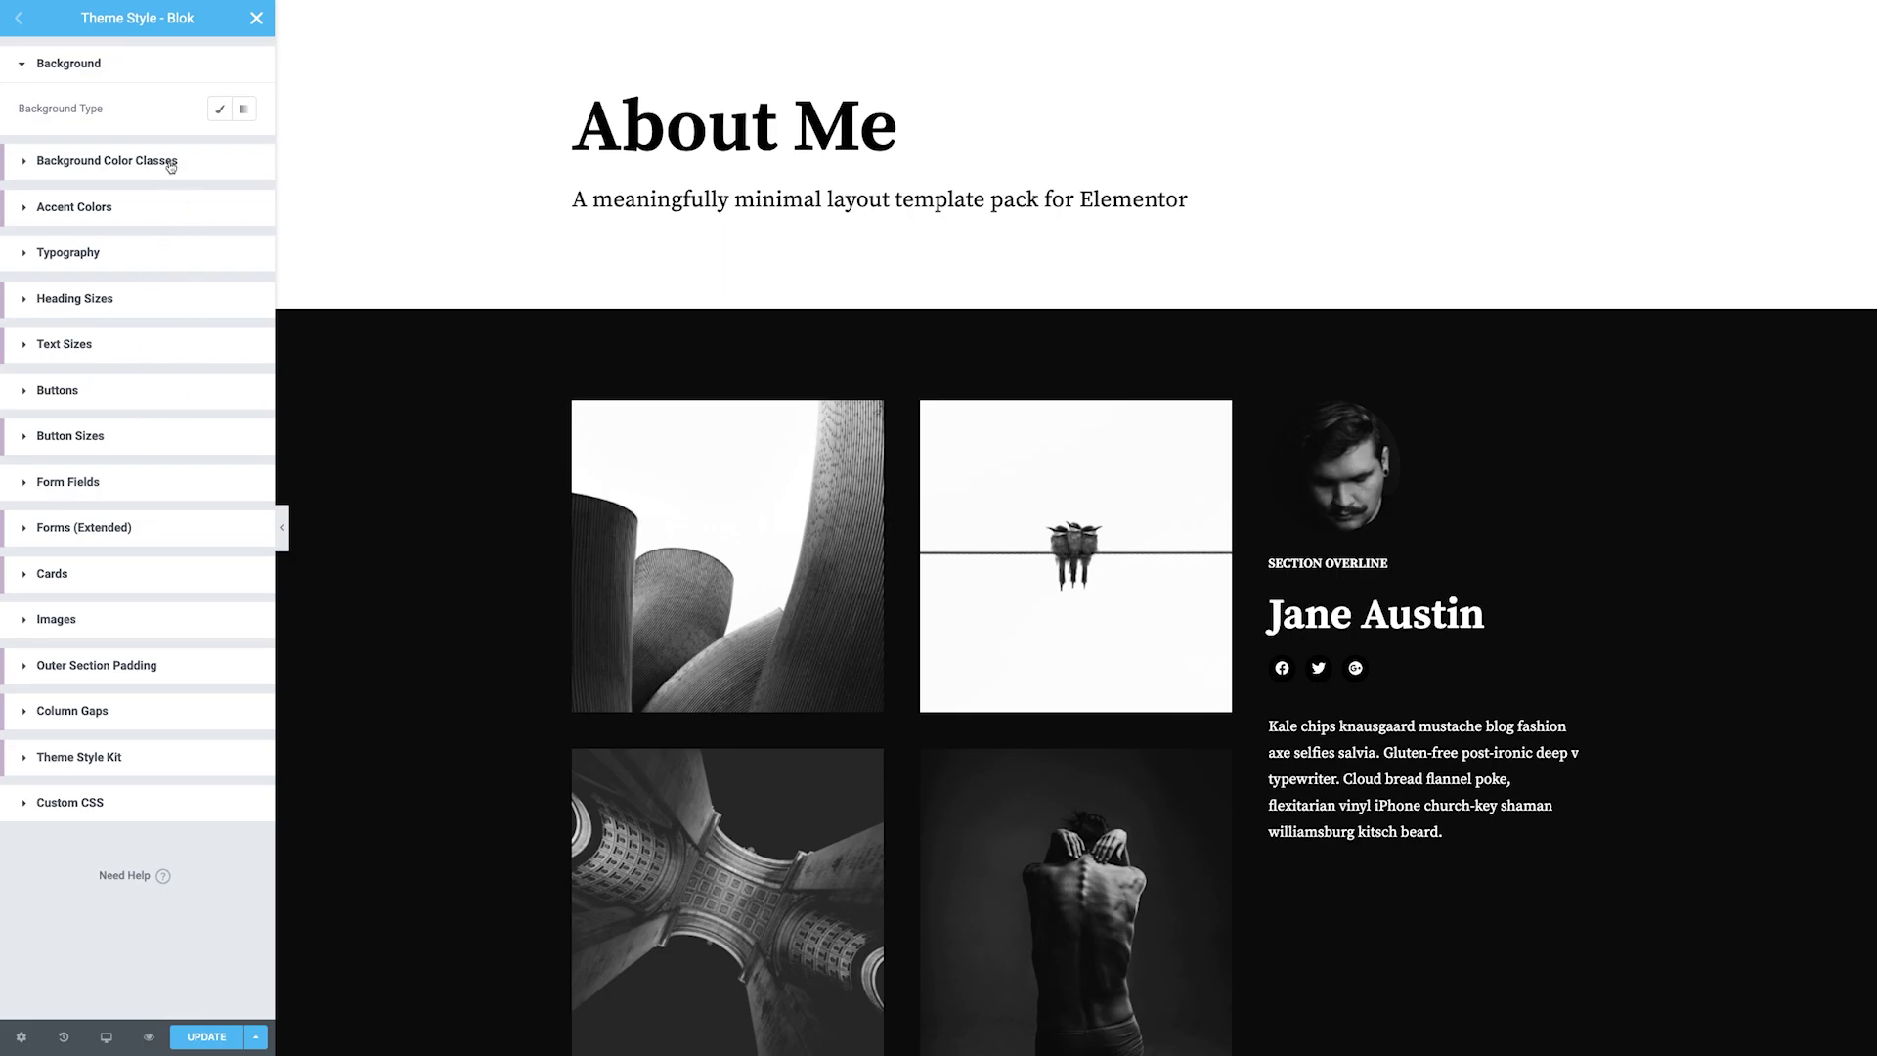
Set the Blok kit's DARK background colour class to a deep navy blue
left_click(171, 166)
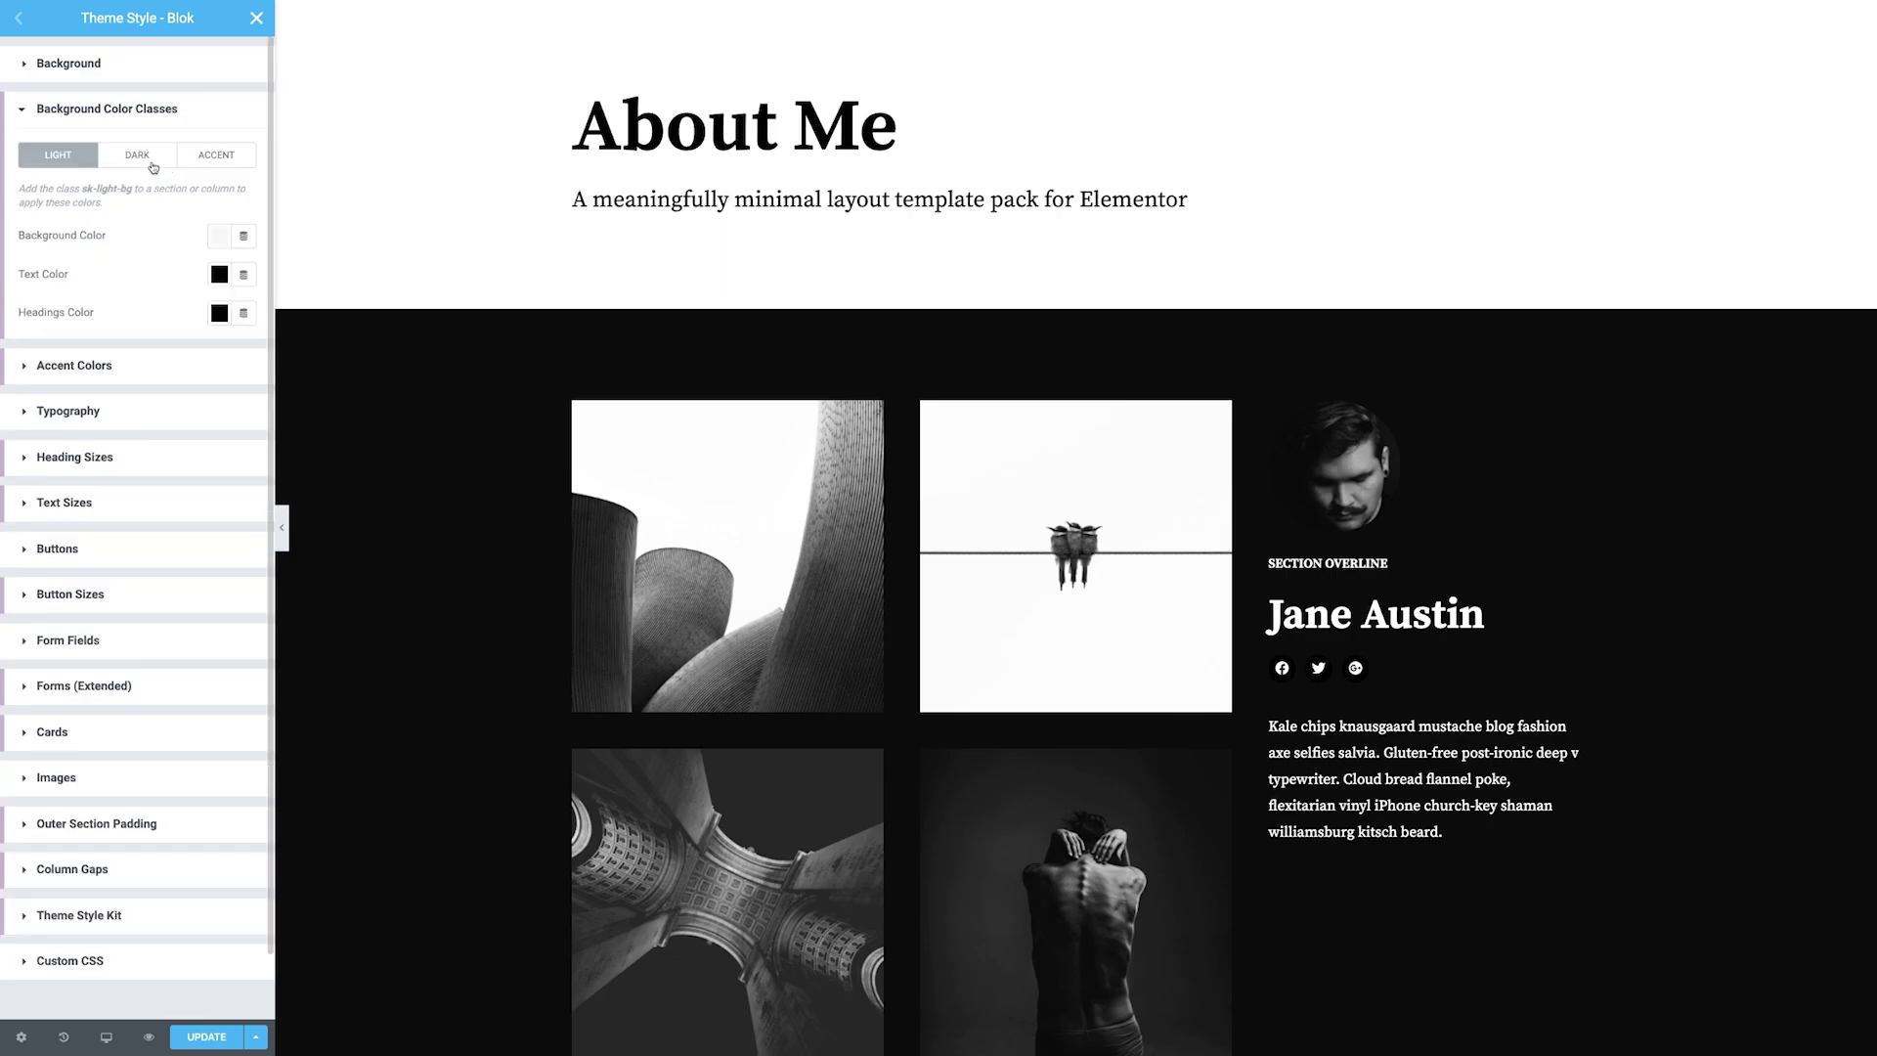
left_click(138, 155)
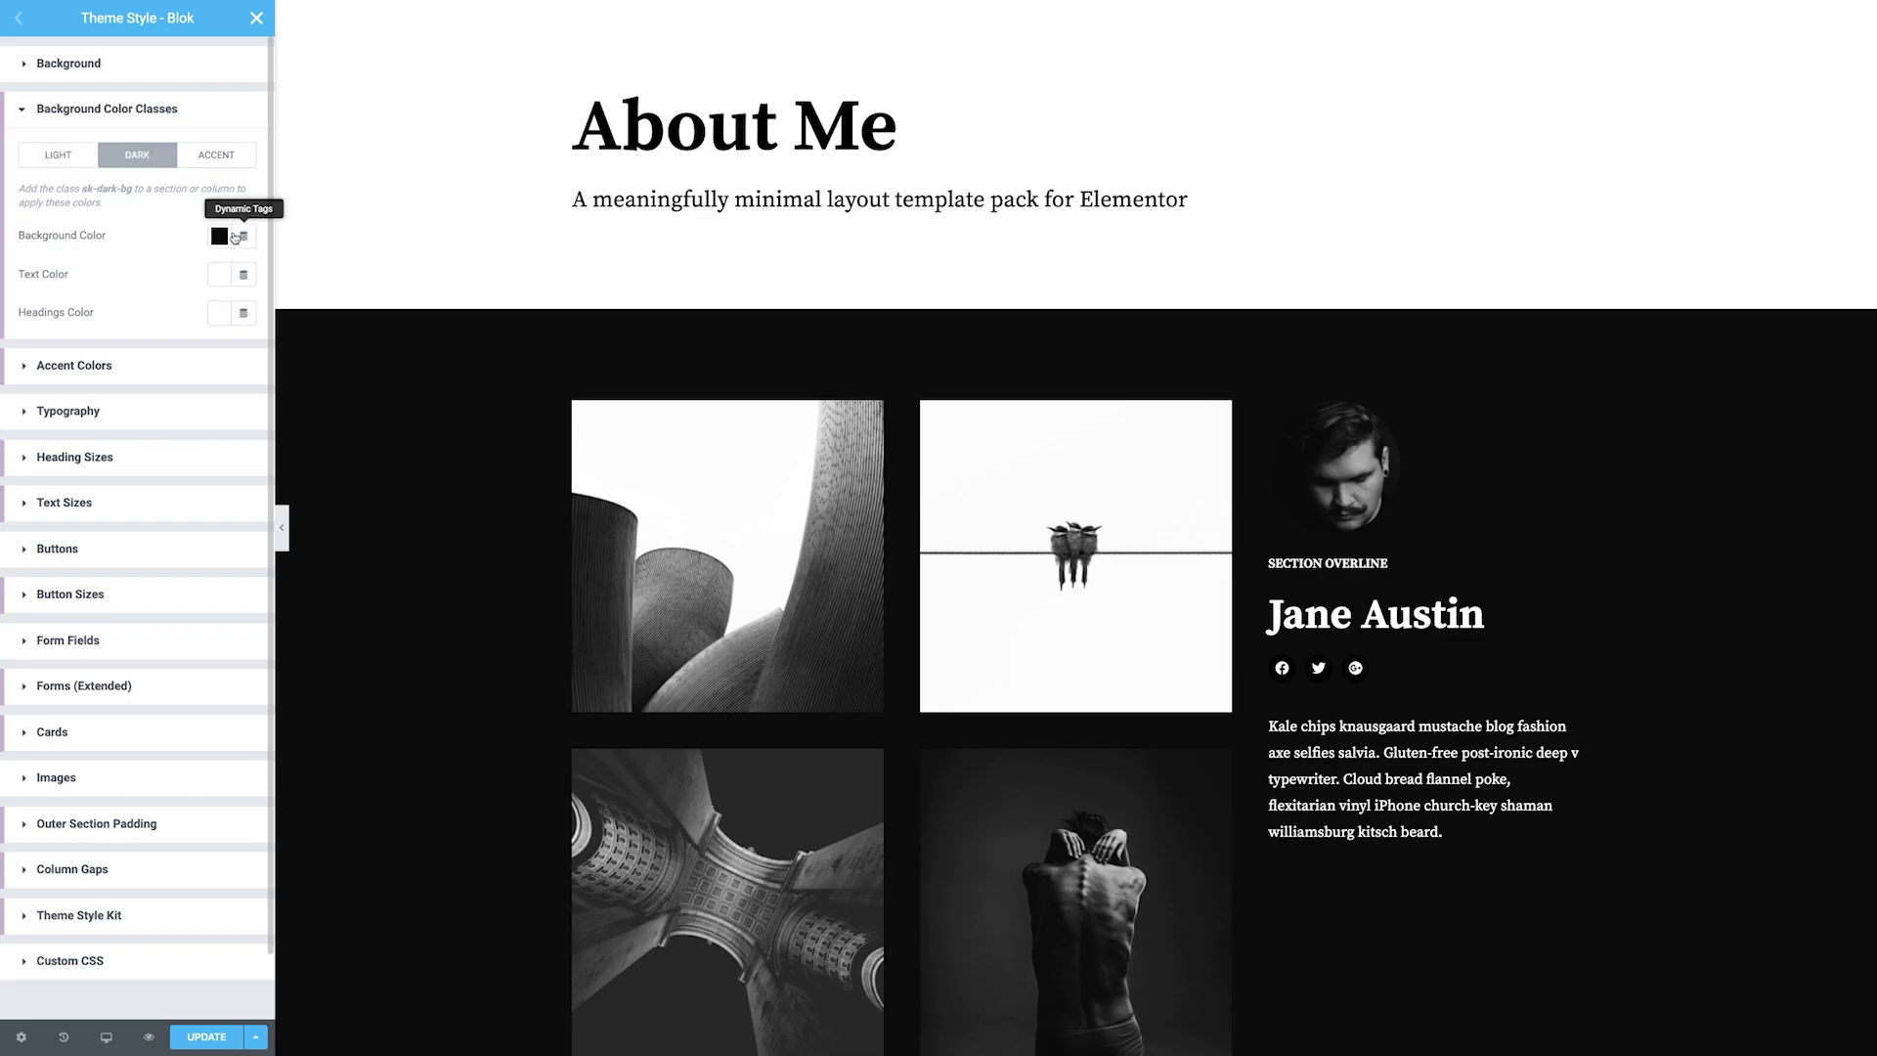
left_click(220, 239)
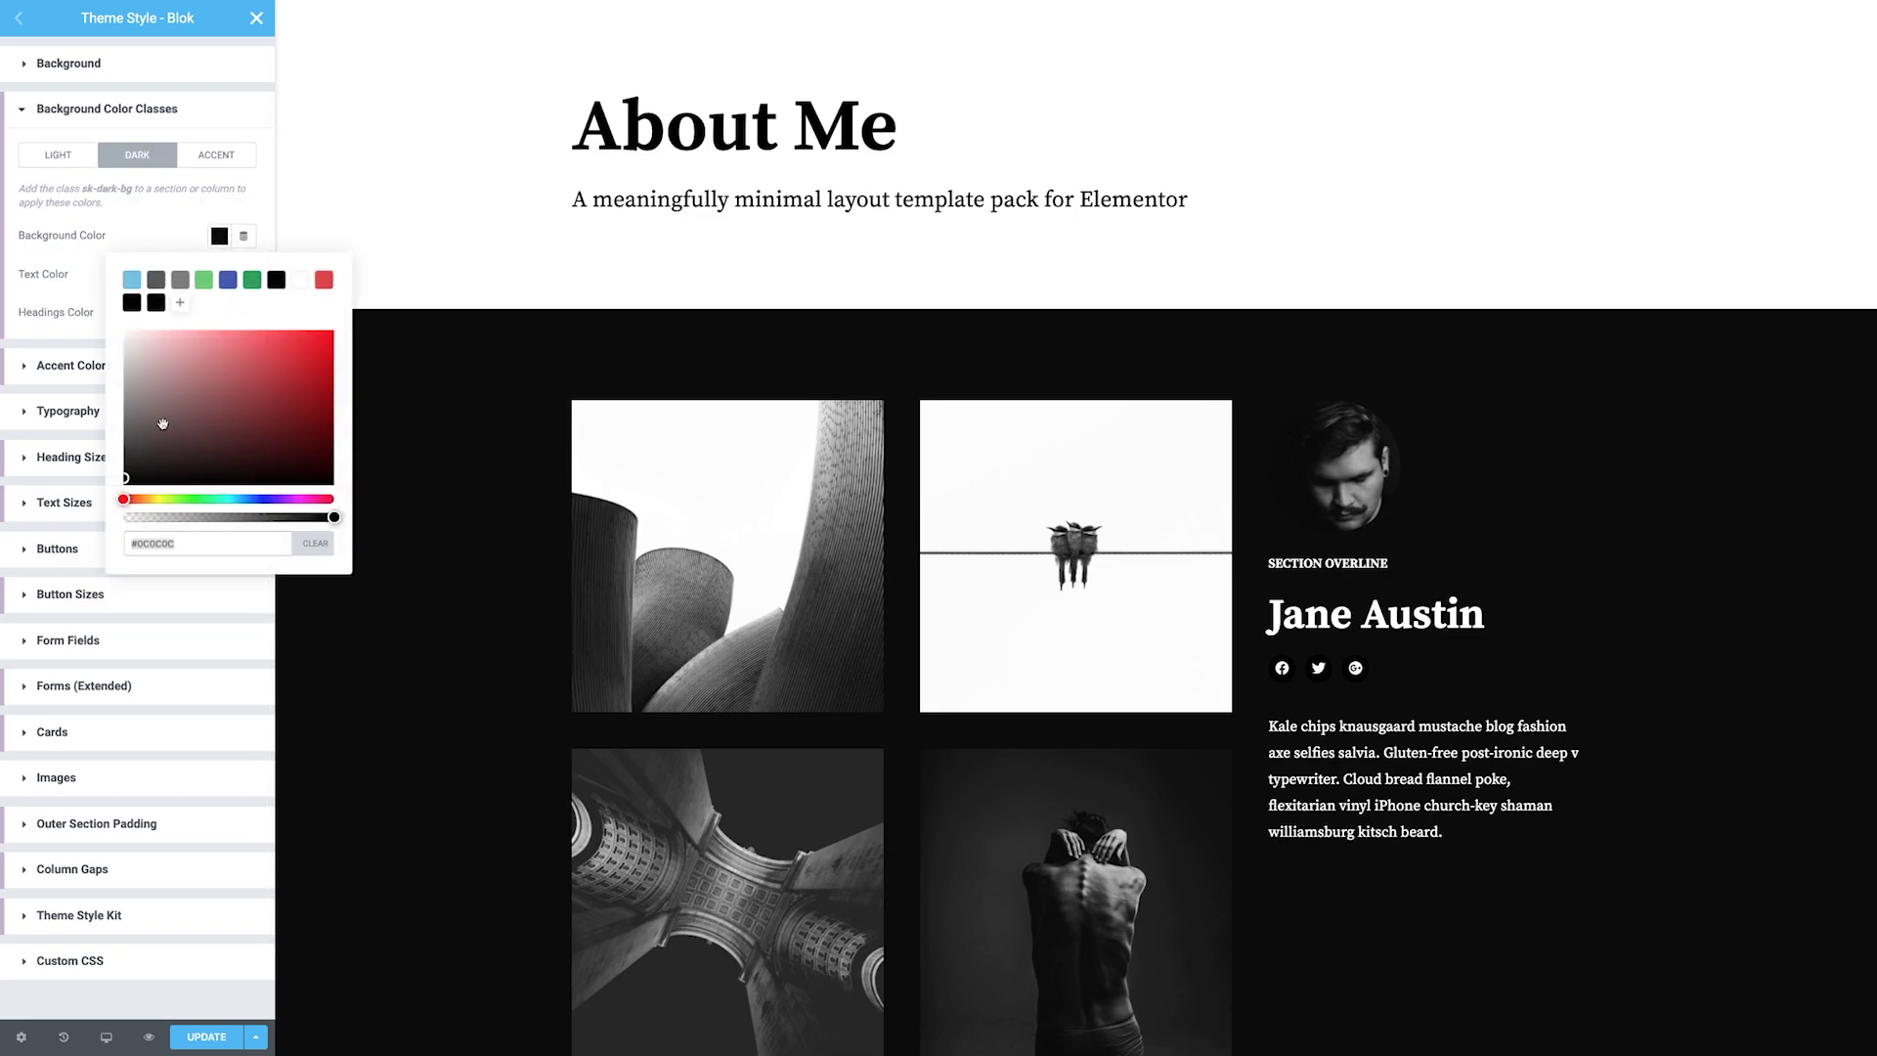
left_click(212, 451)
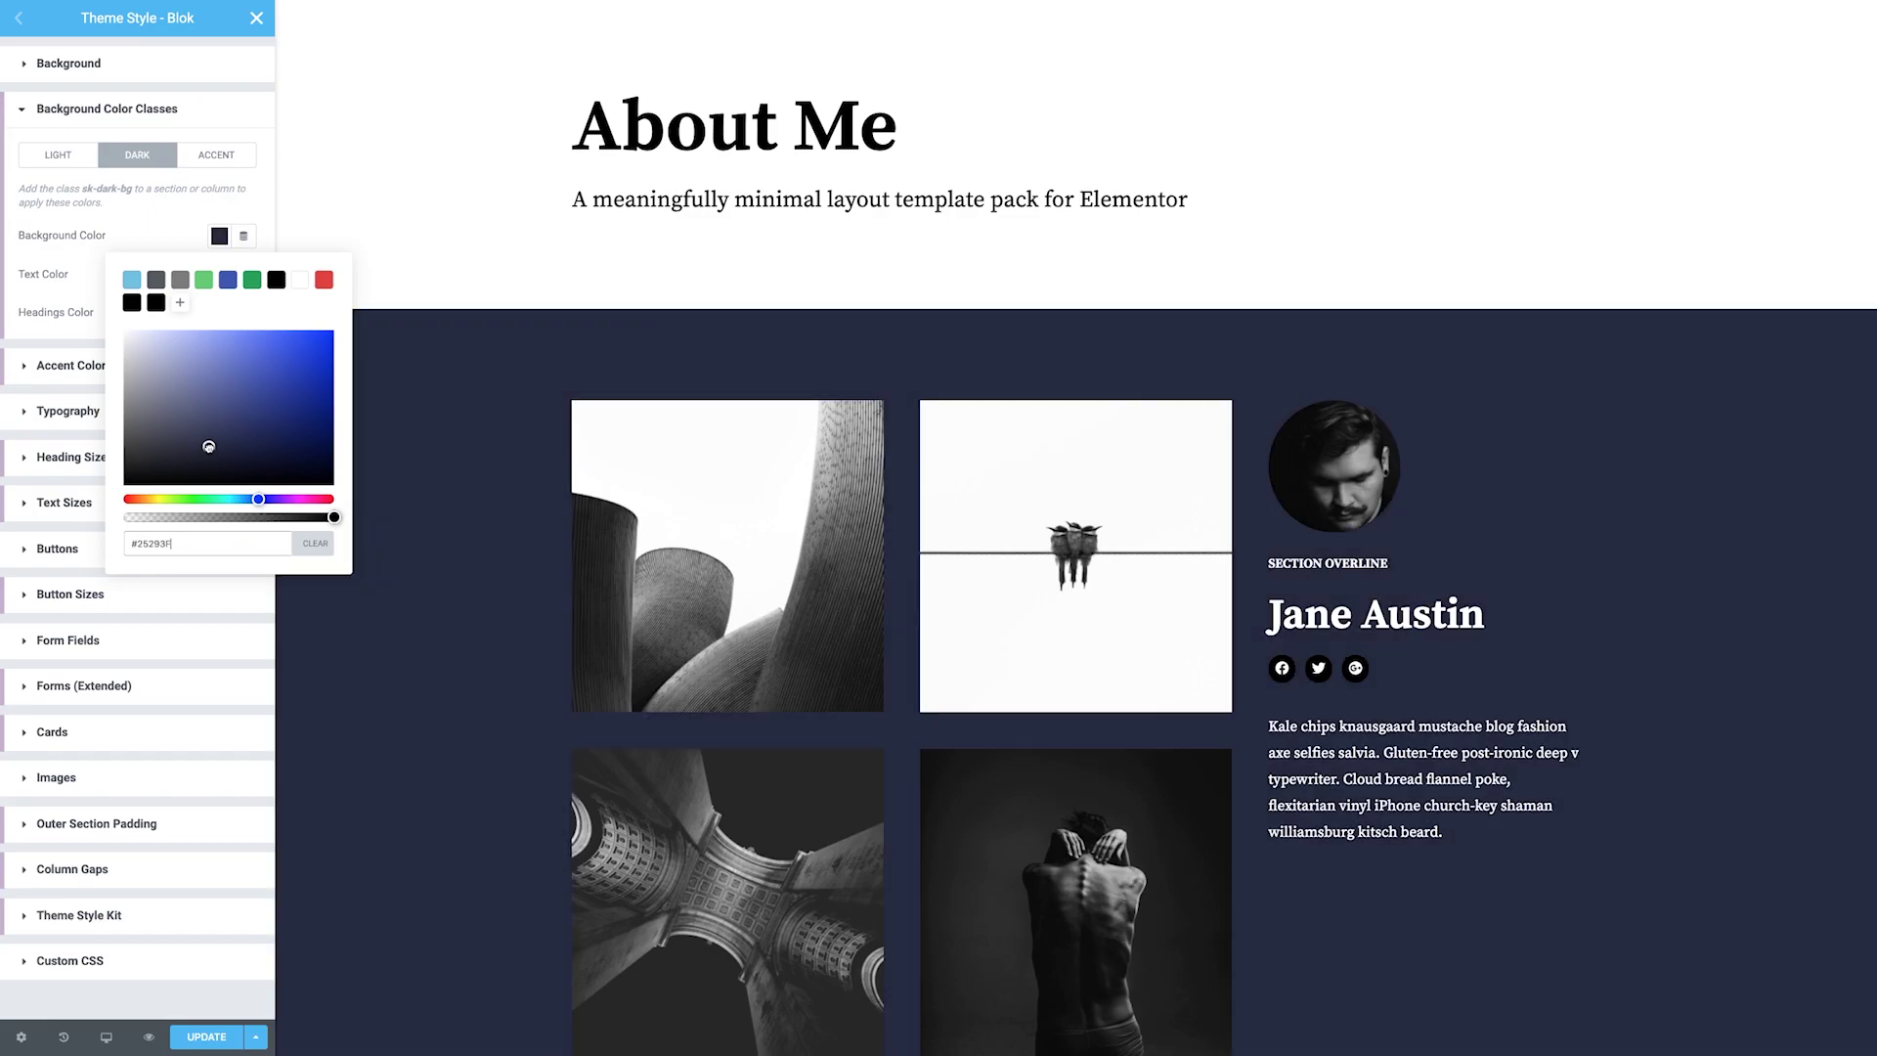
left_click_drag(213, 452, 277, 404)
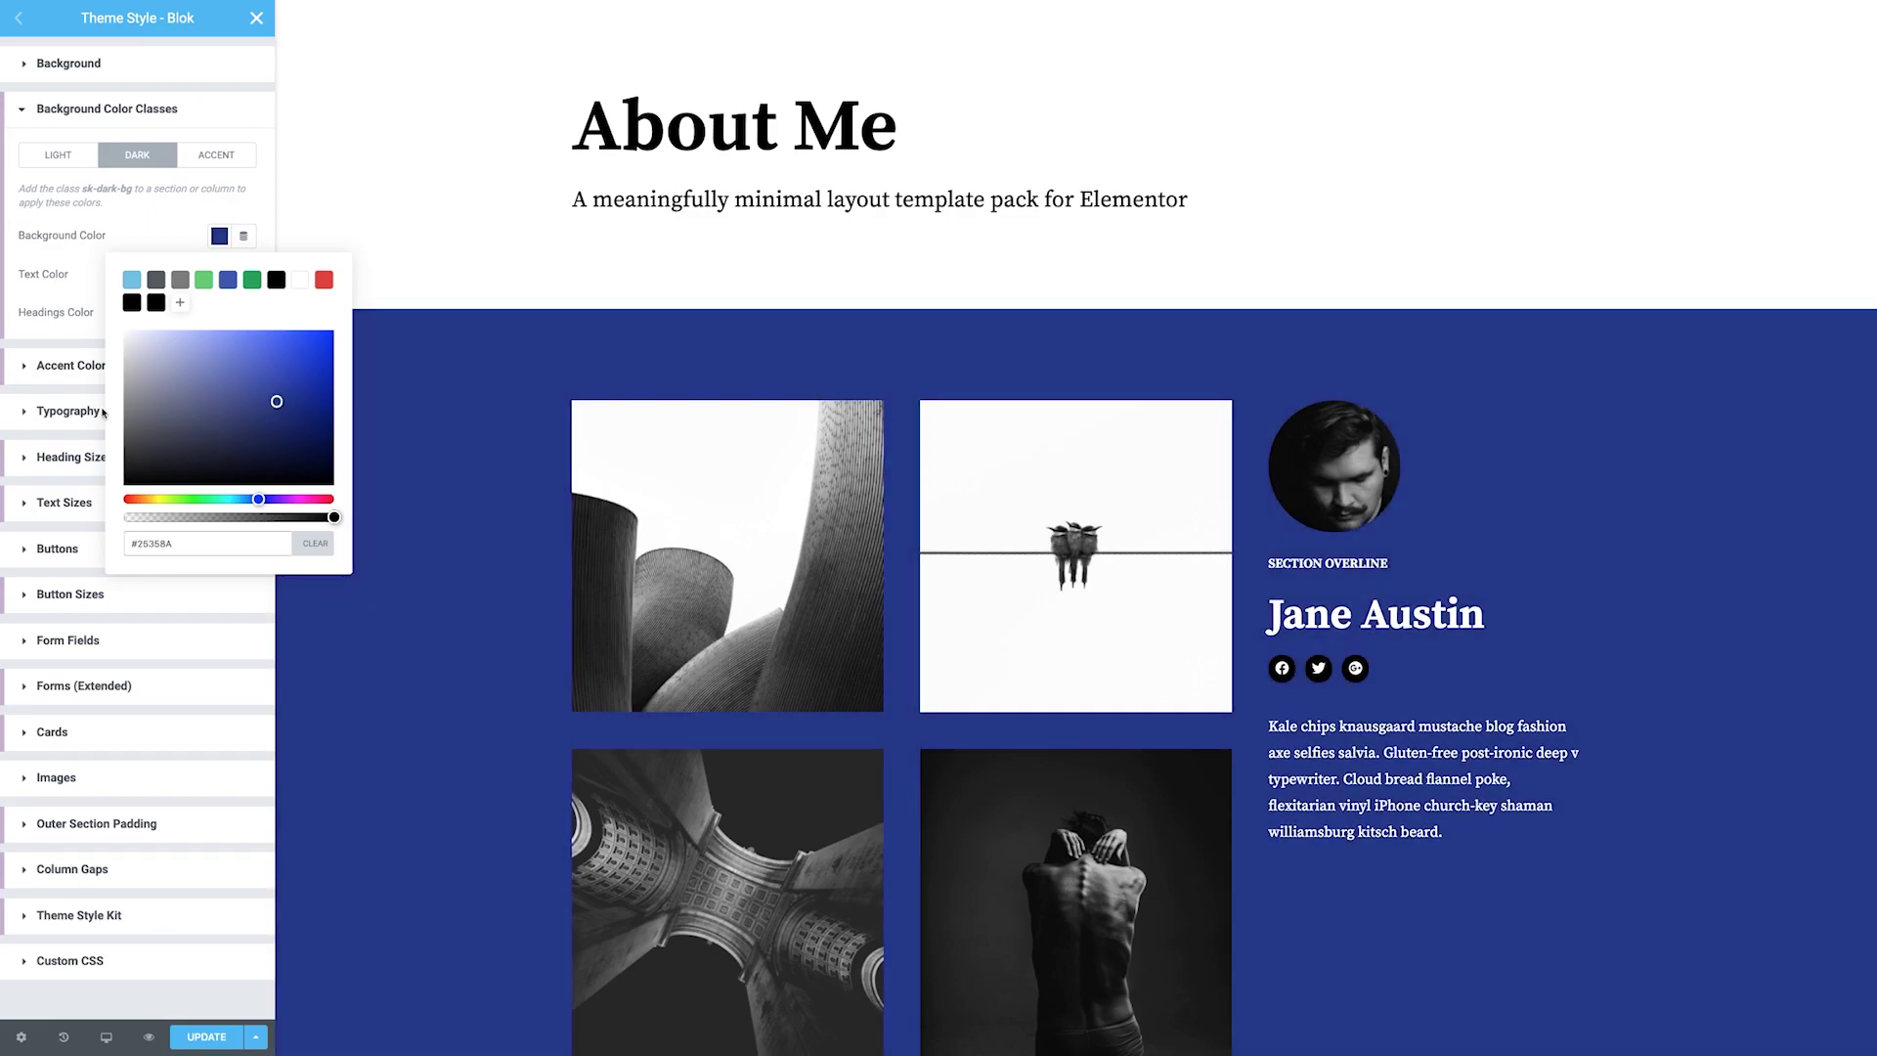
left_click(67, 418)
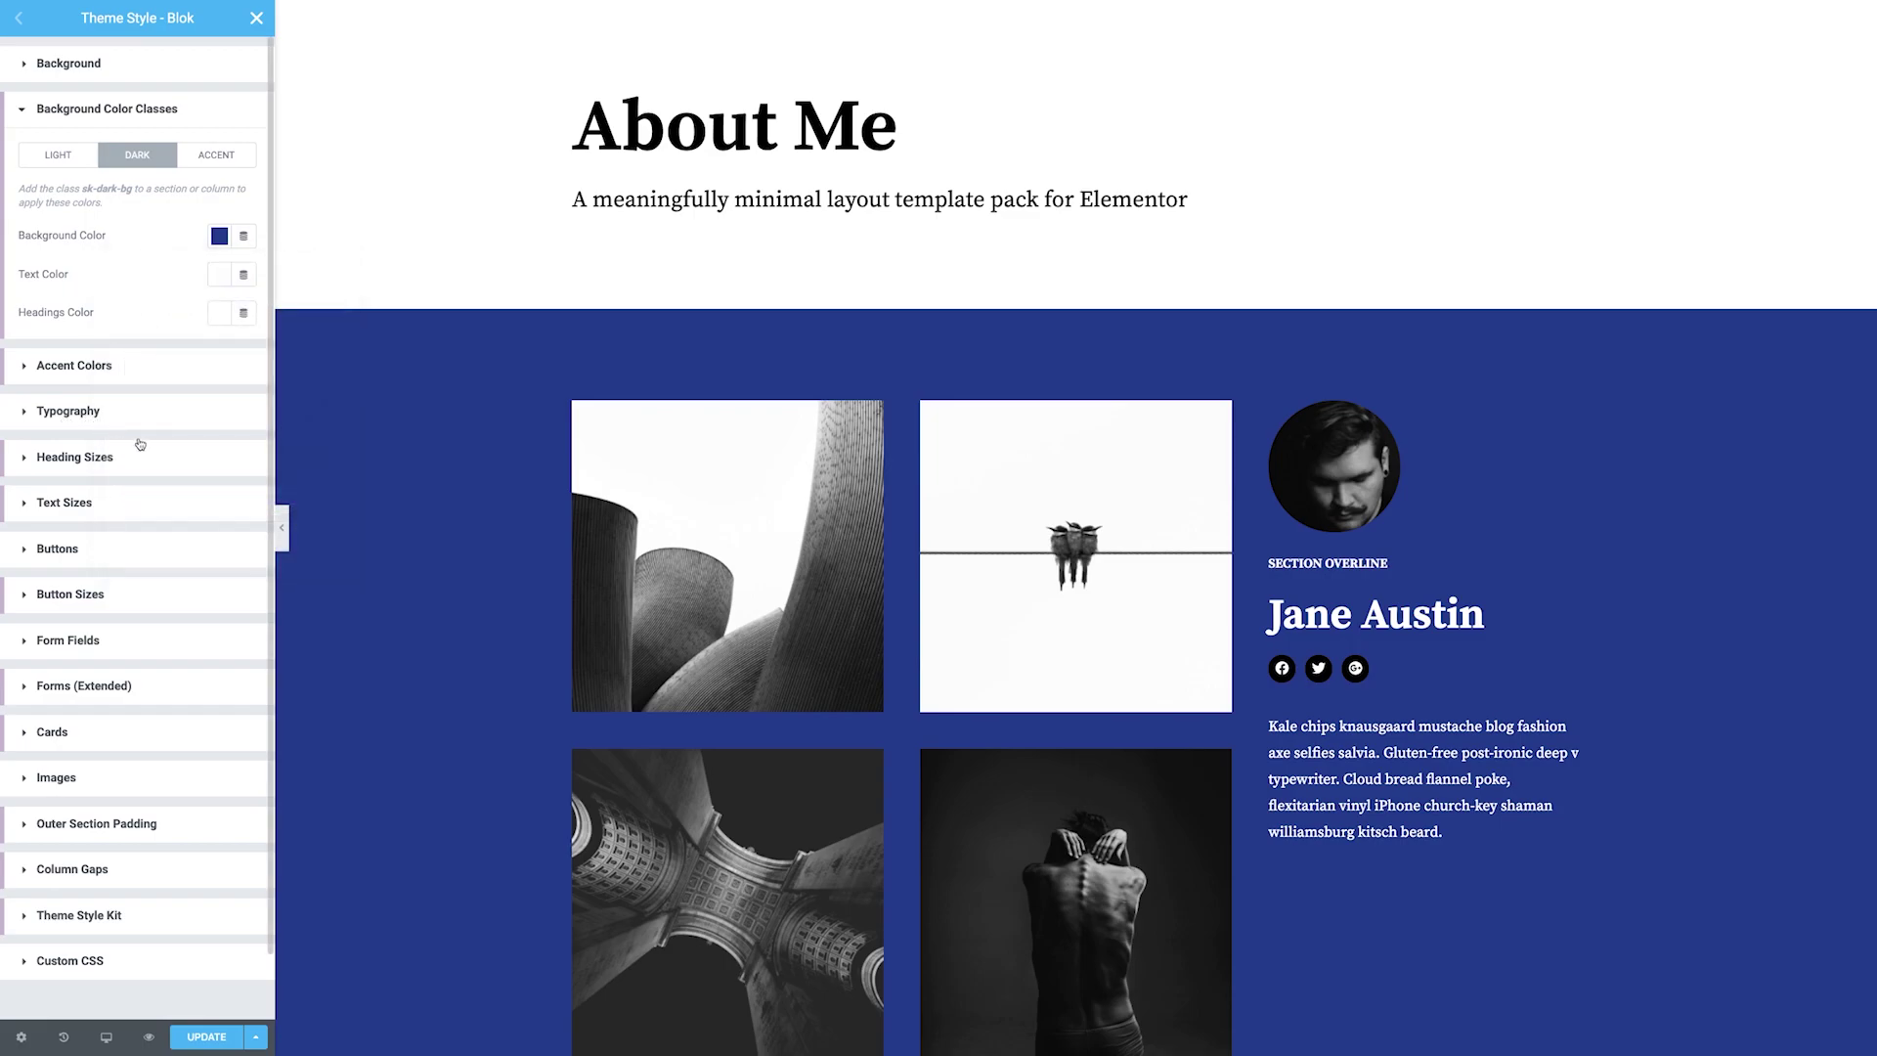
Change the Blok kit's headings font to DM Serif Display and save with Update
left_click(139, 445)
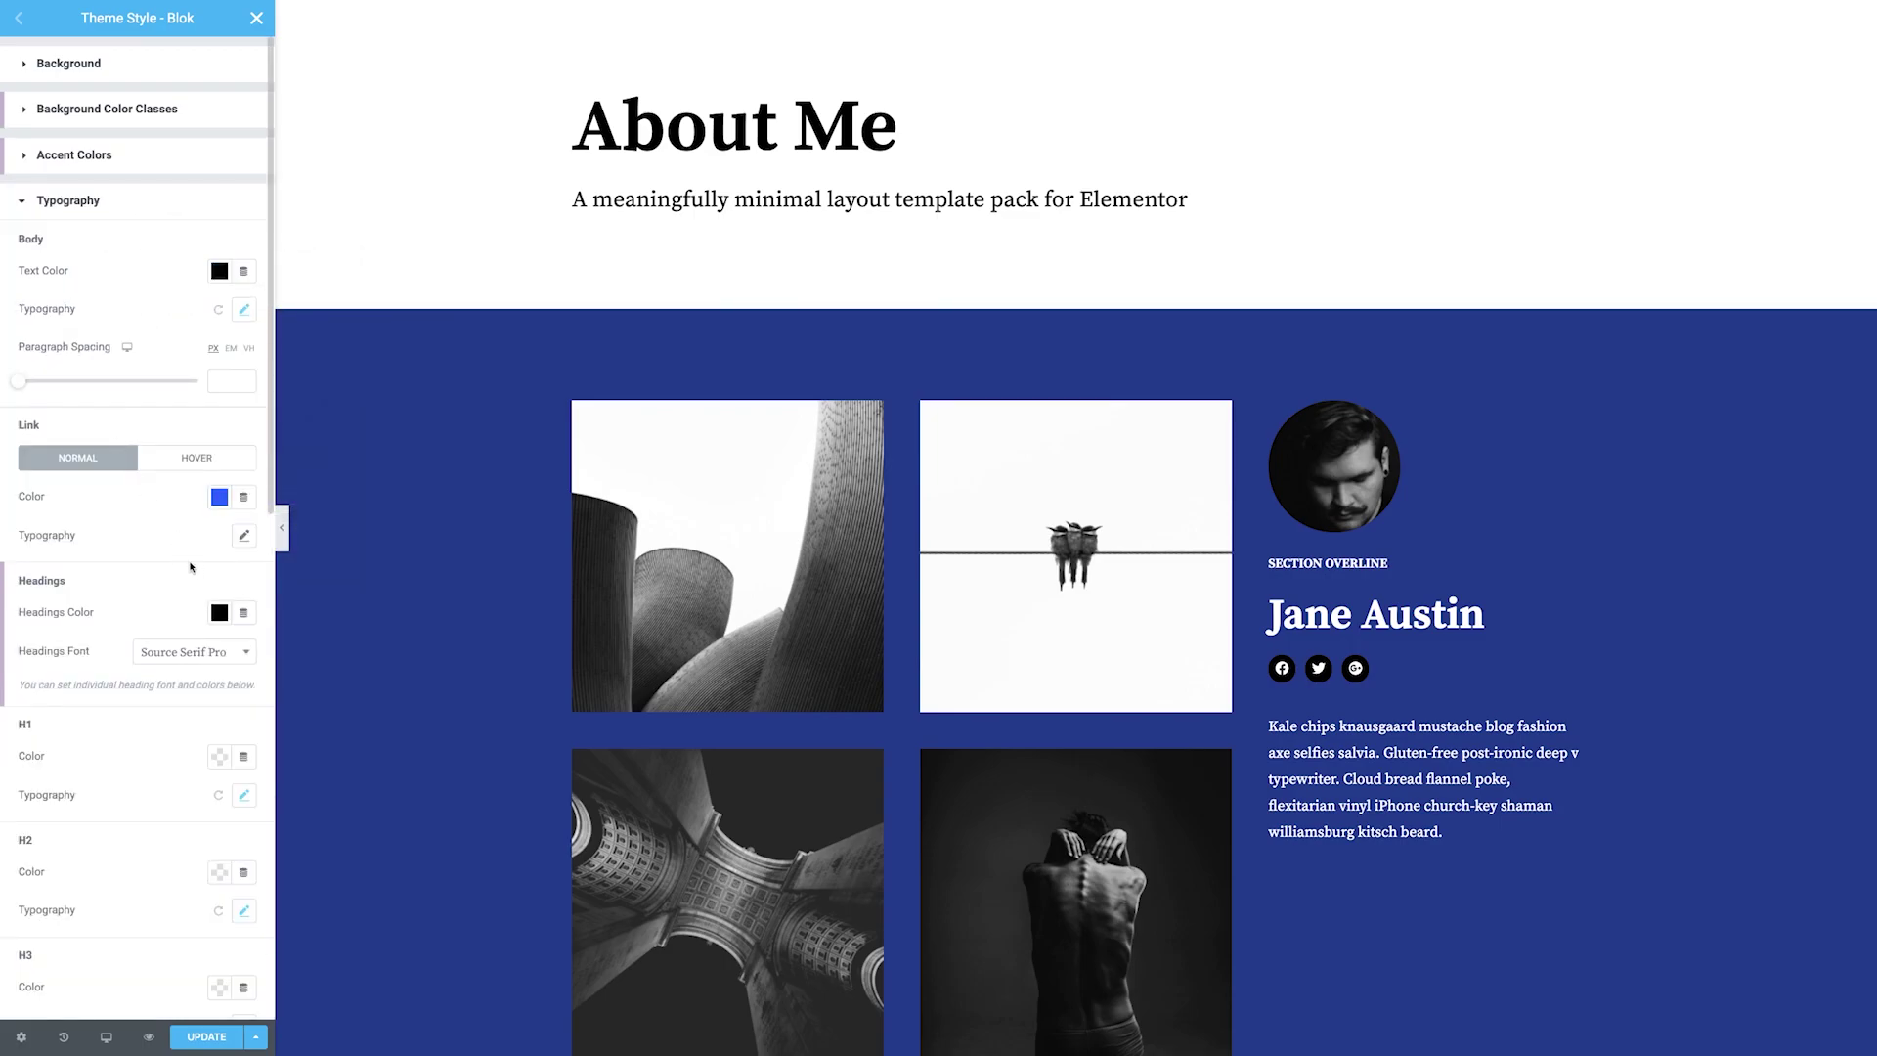
left_click(223, 659)
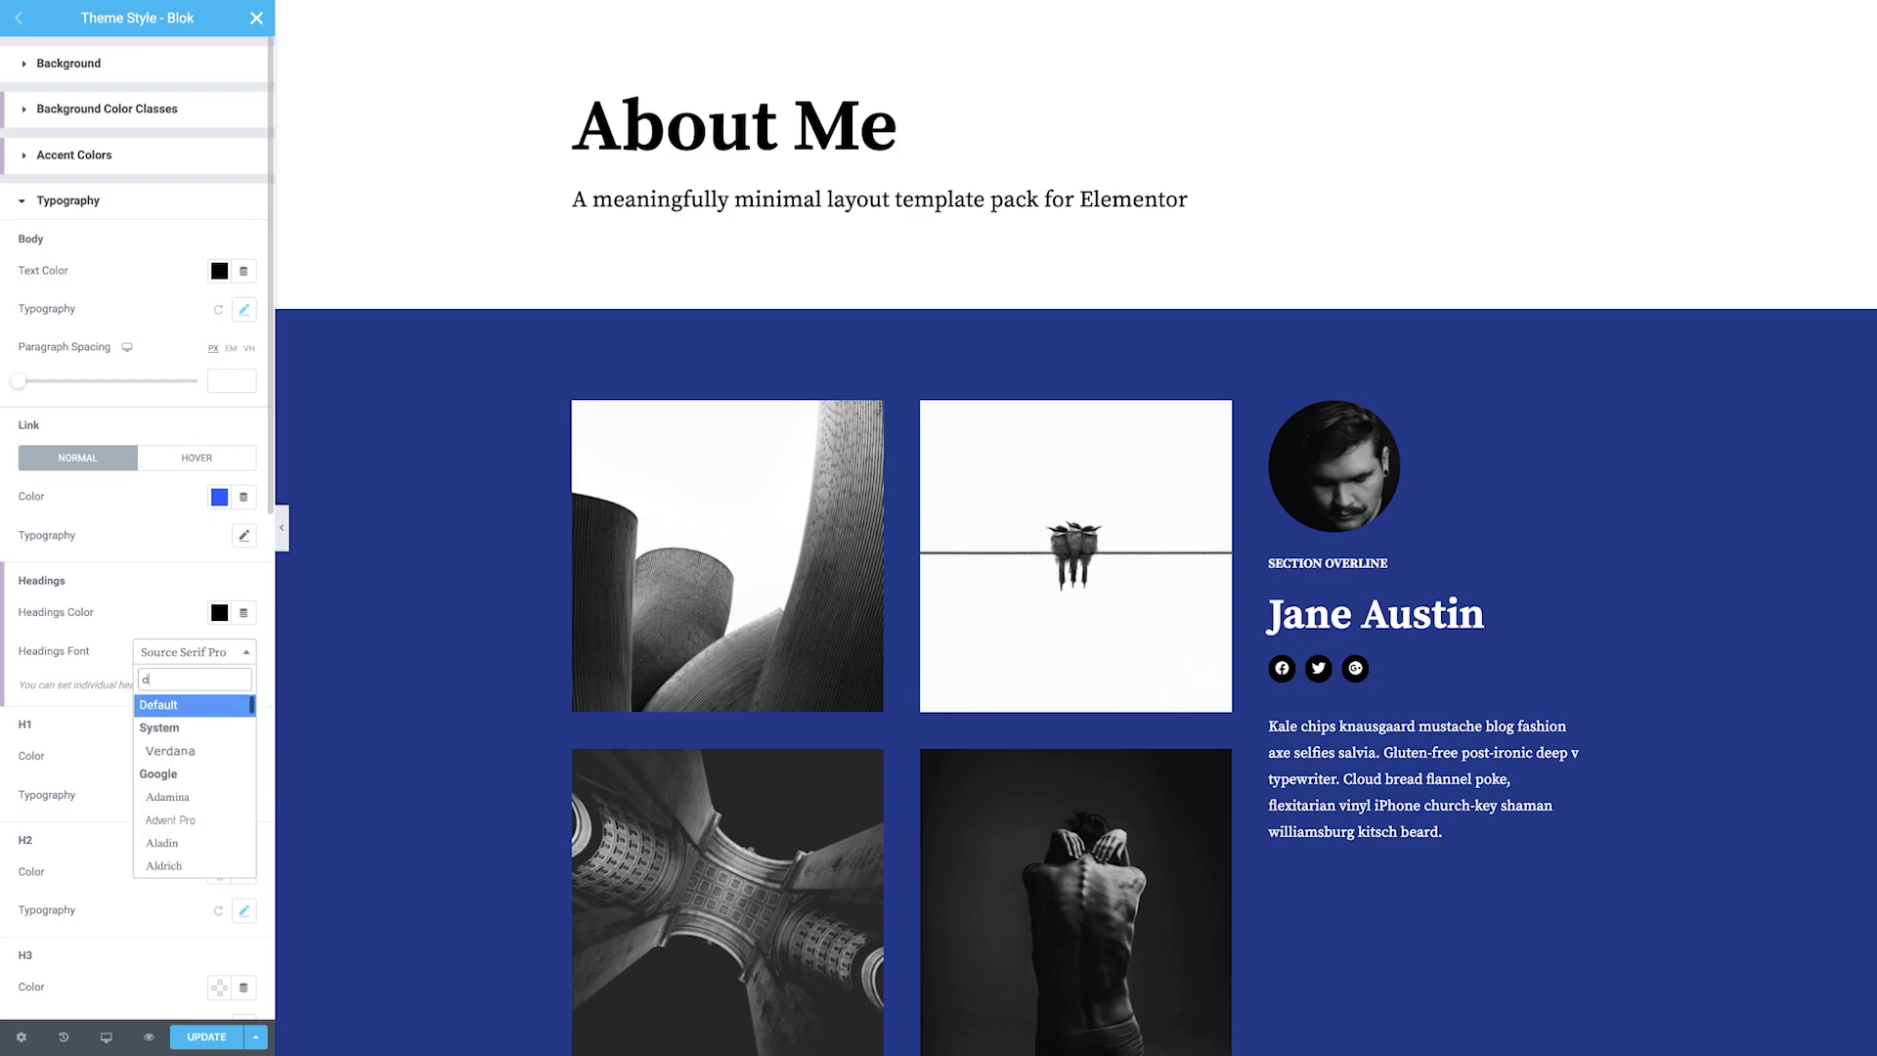
type("dm")
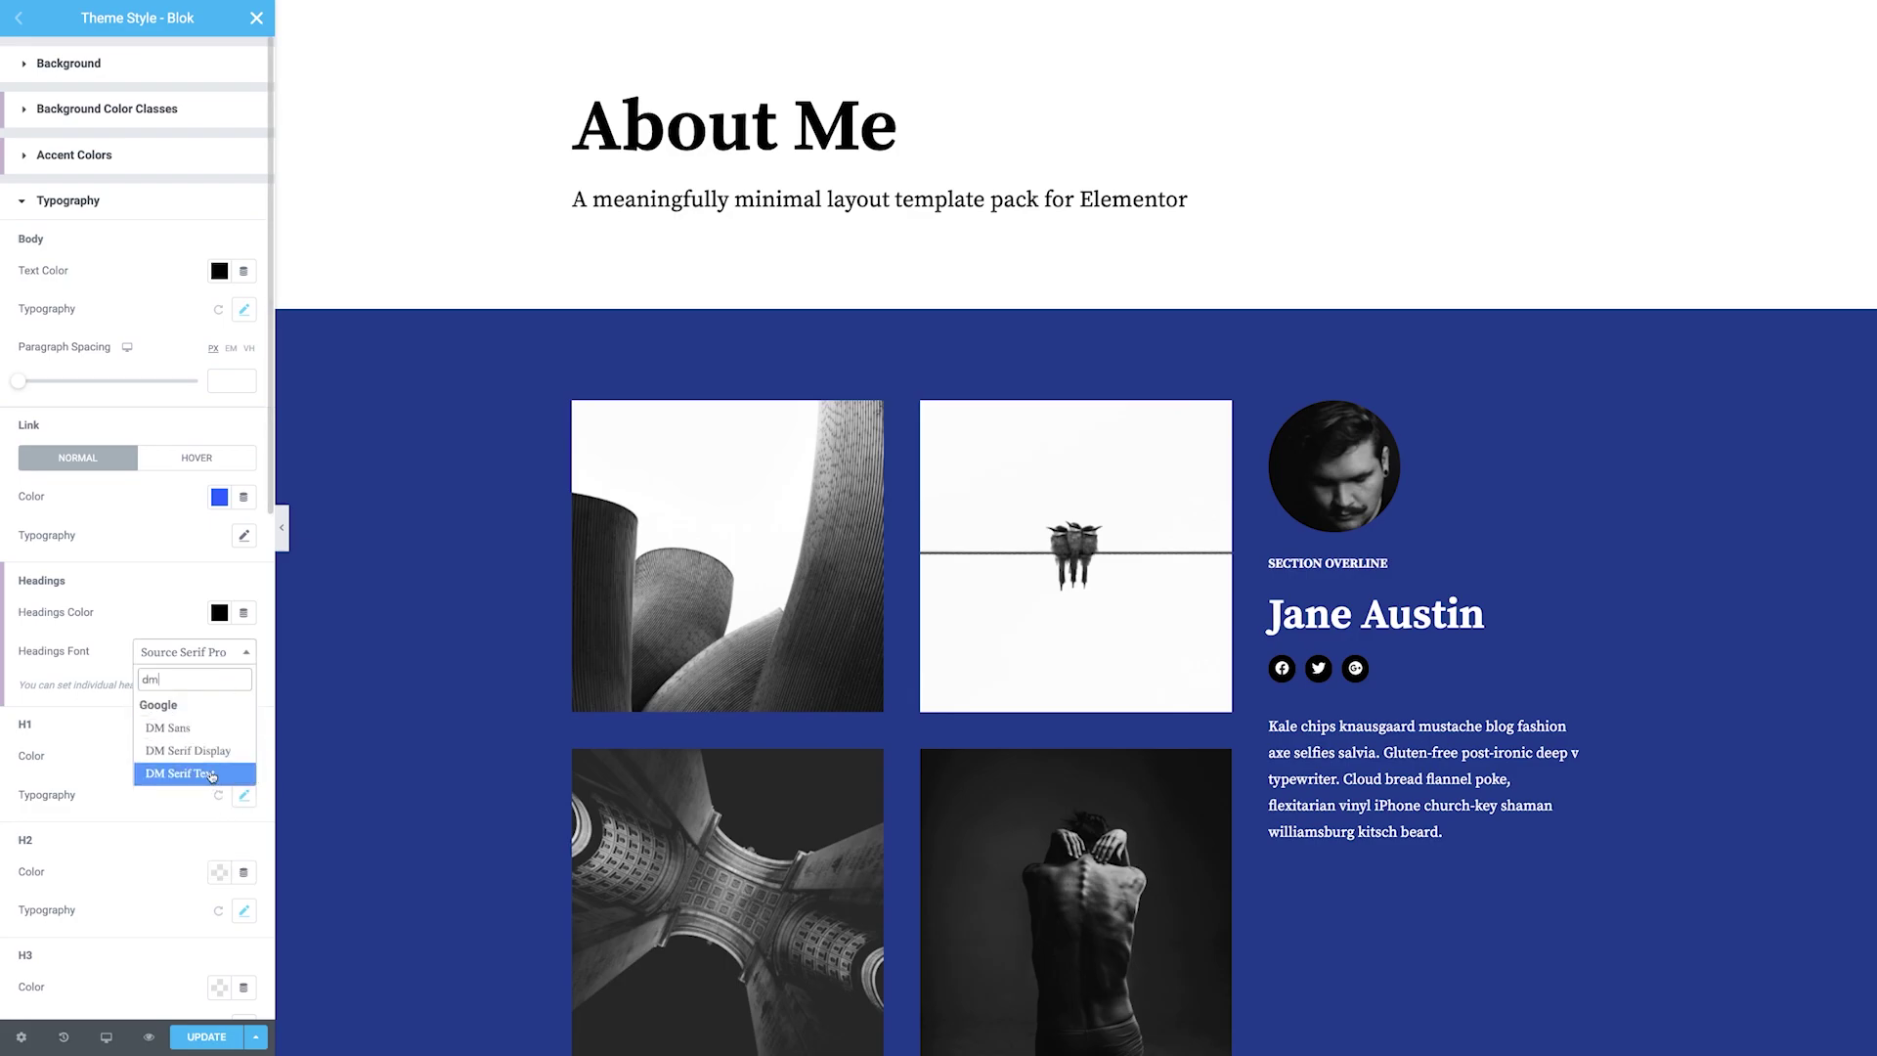
left_click(188, 752)
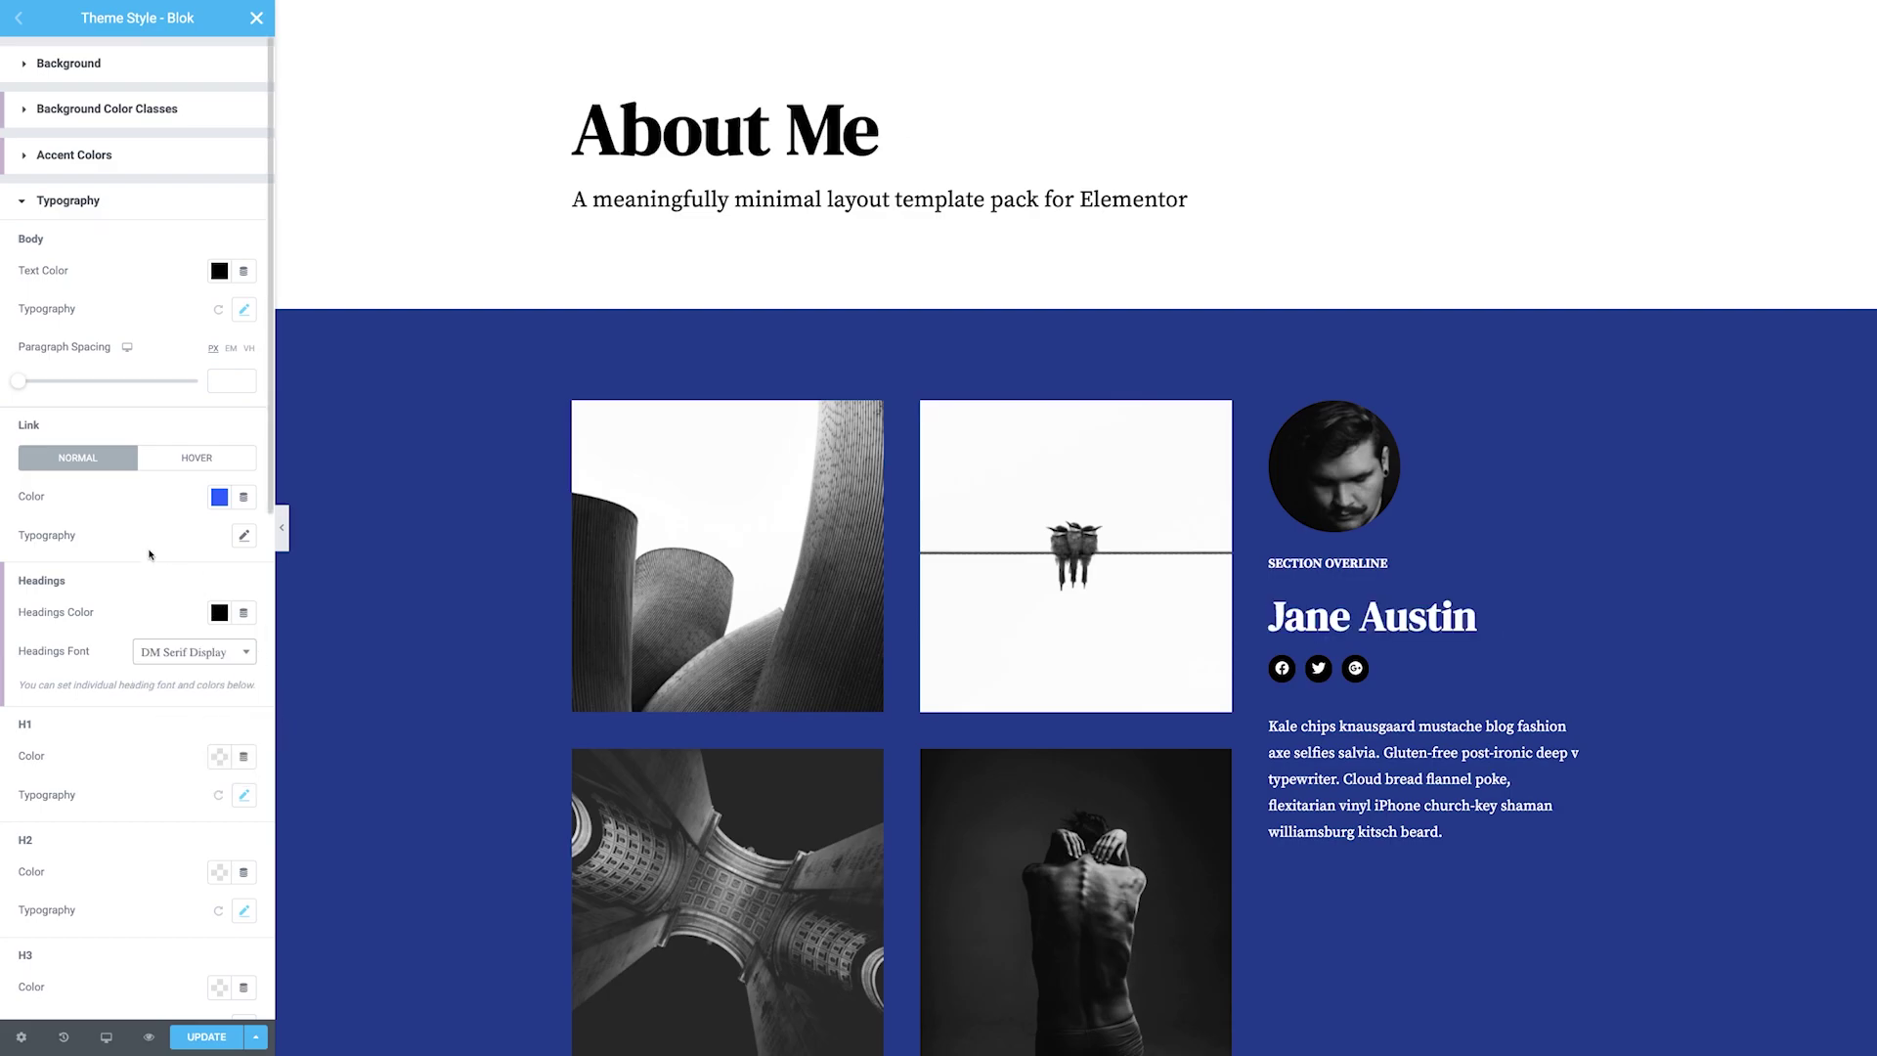
left_click(207, 1037)
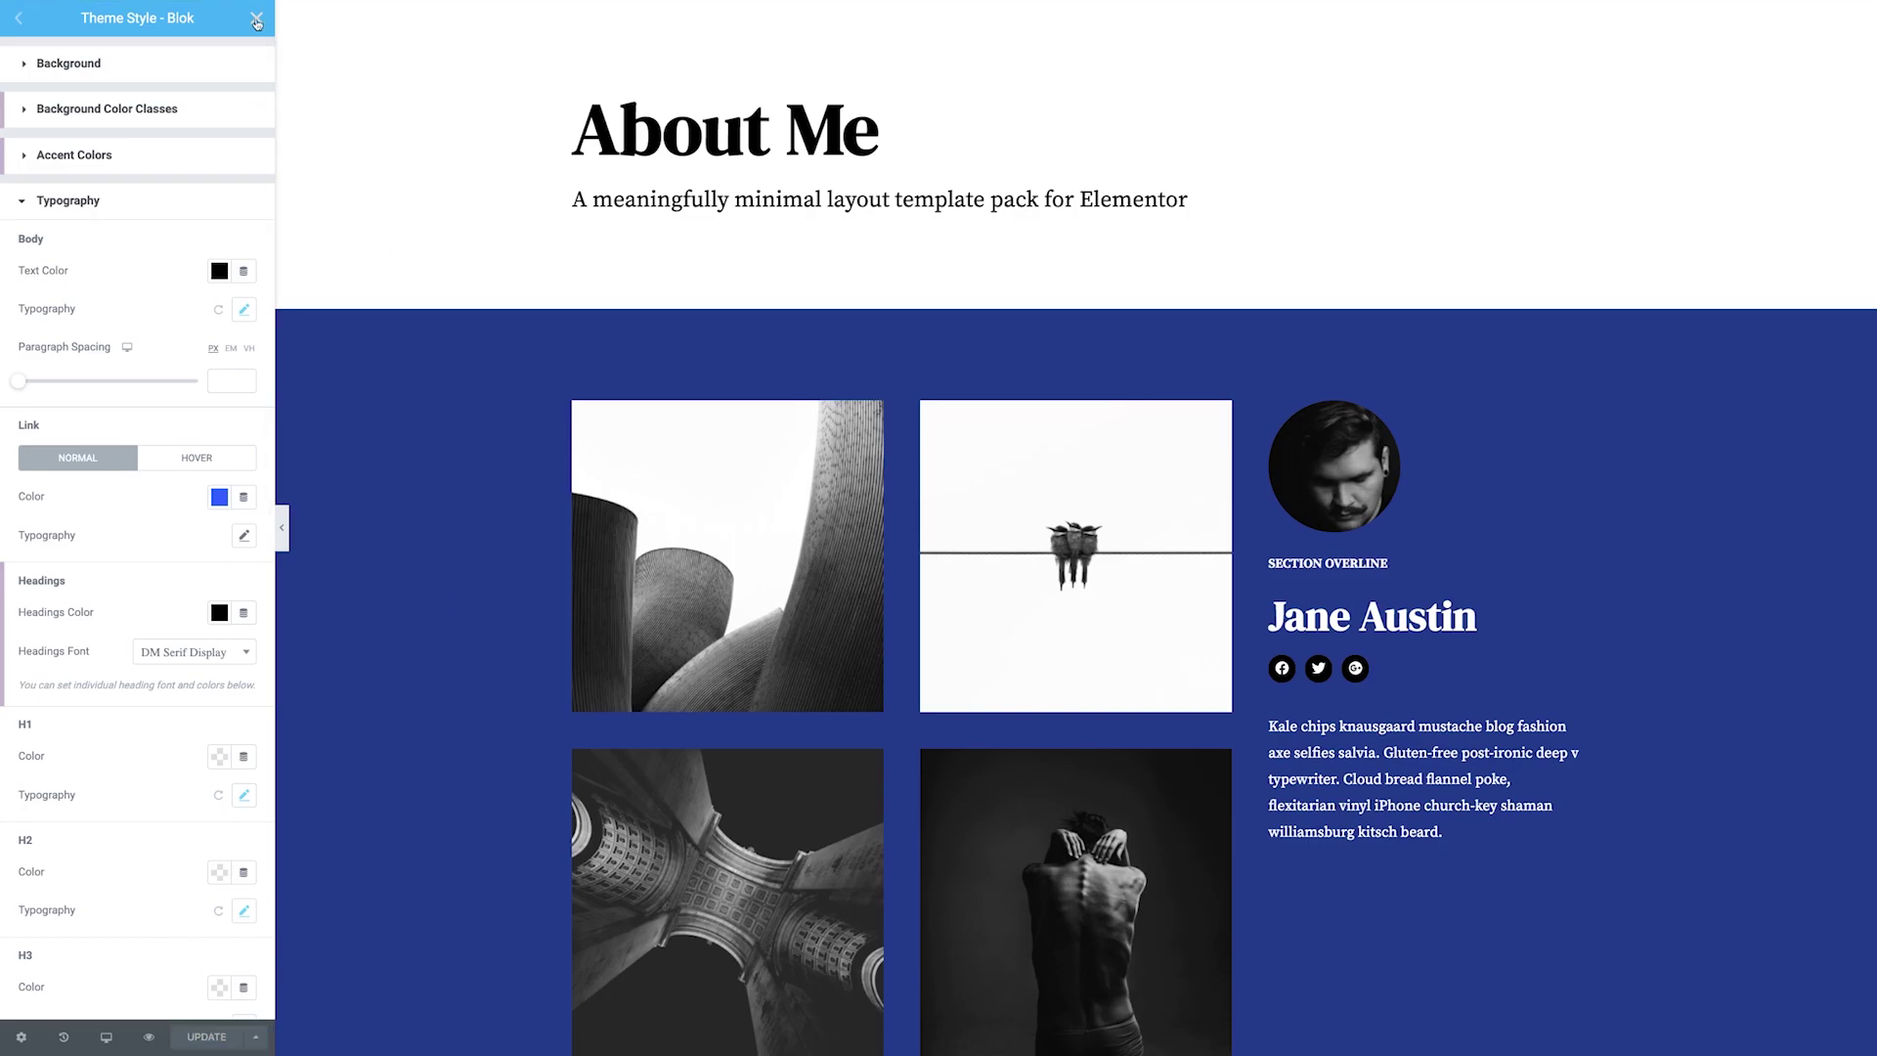
Close the Theme Style panel and add an empty section below the About Me header
left_click(256, 22)
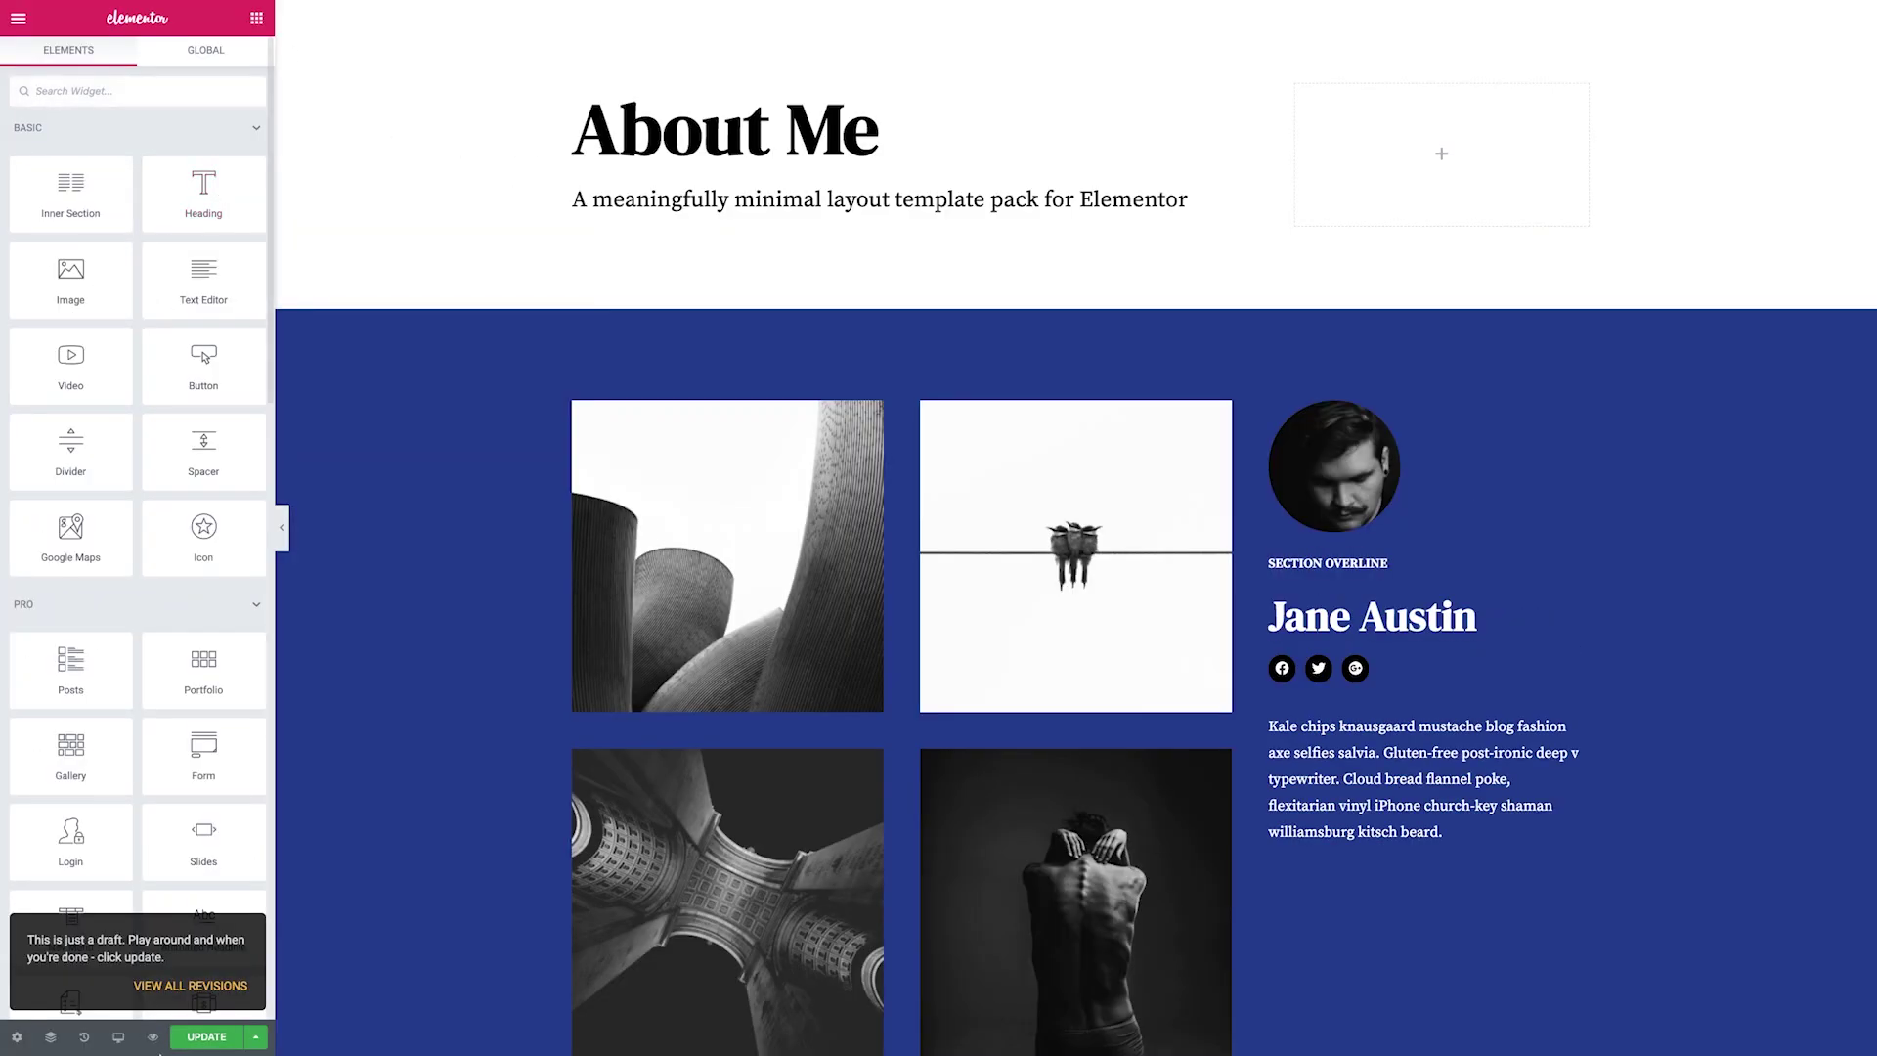
mouse_move(1111, 423)
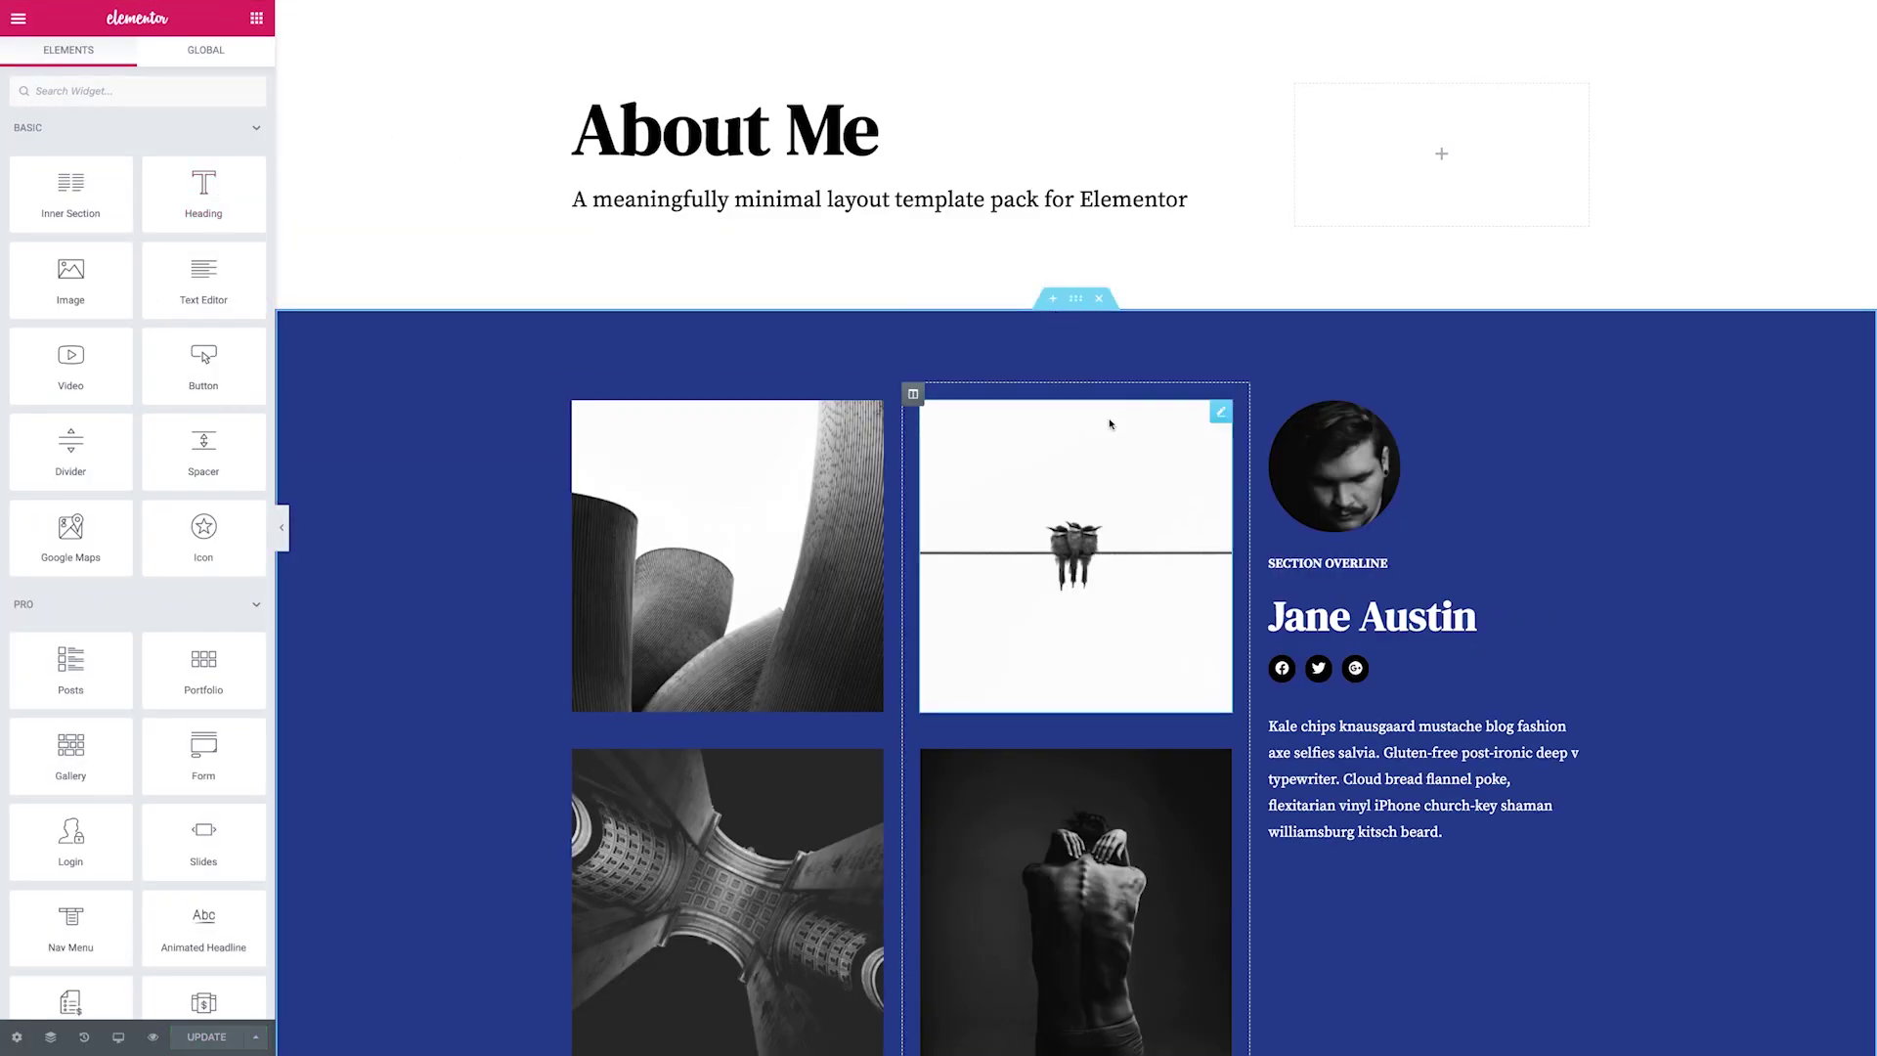
scroll(1056, 441, "down", 8)
scroll(1086, 441, "down", 4)
scroll(1109, 423, "up", 3)
scroll(1109, 424, "up", 10)
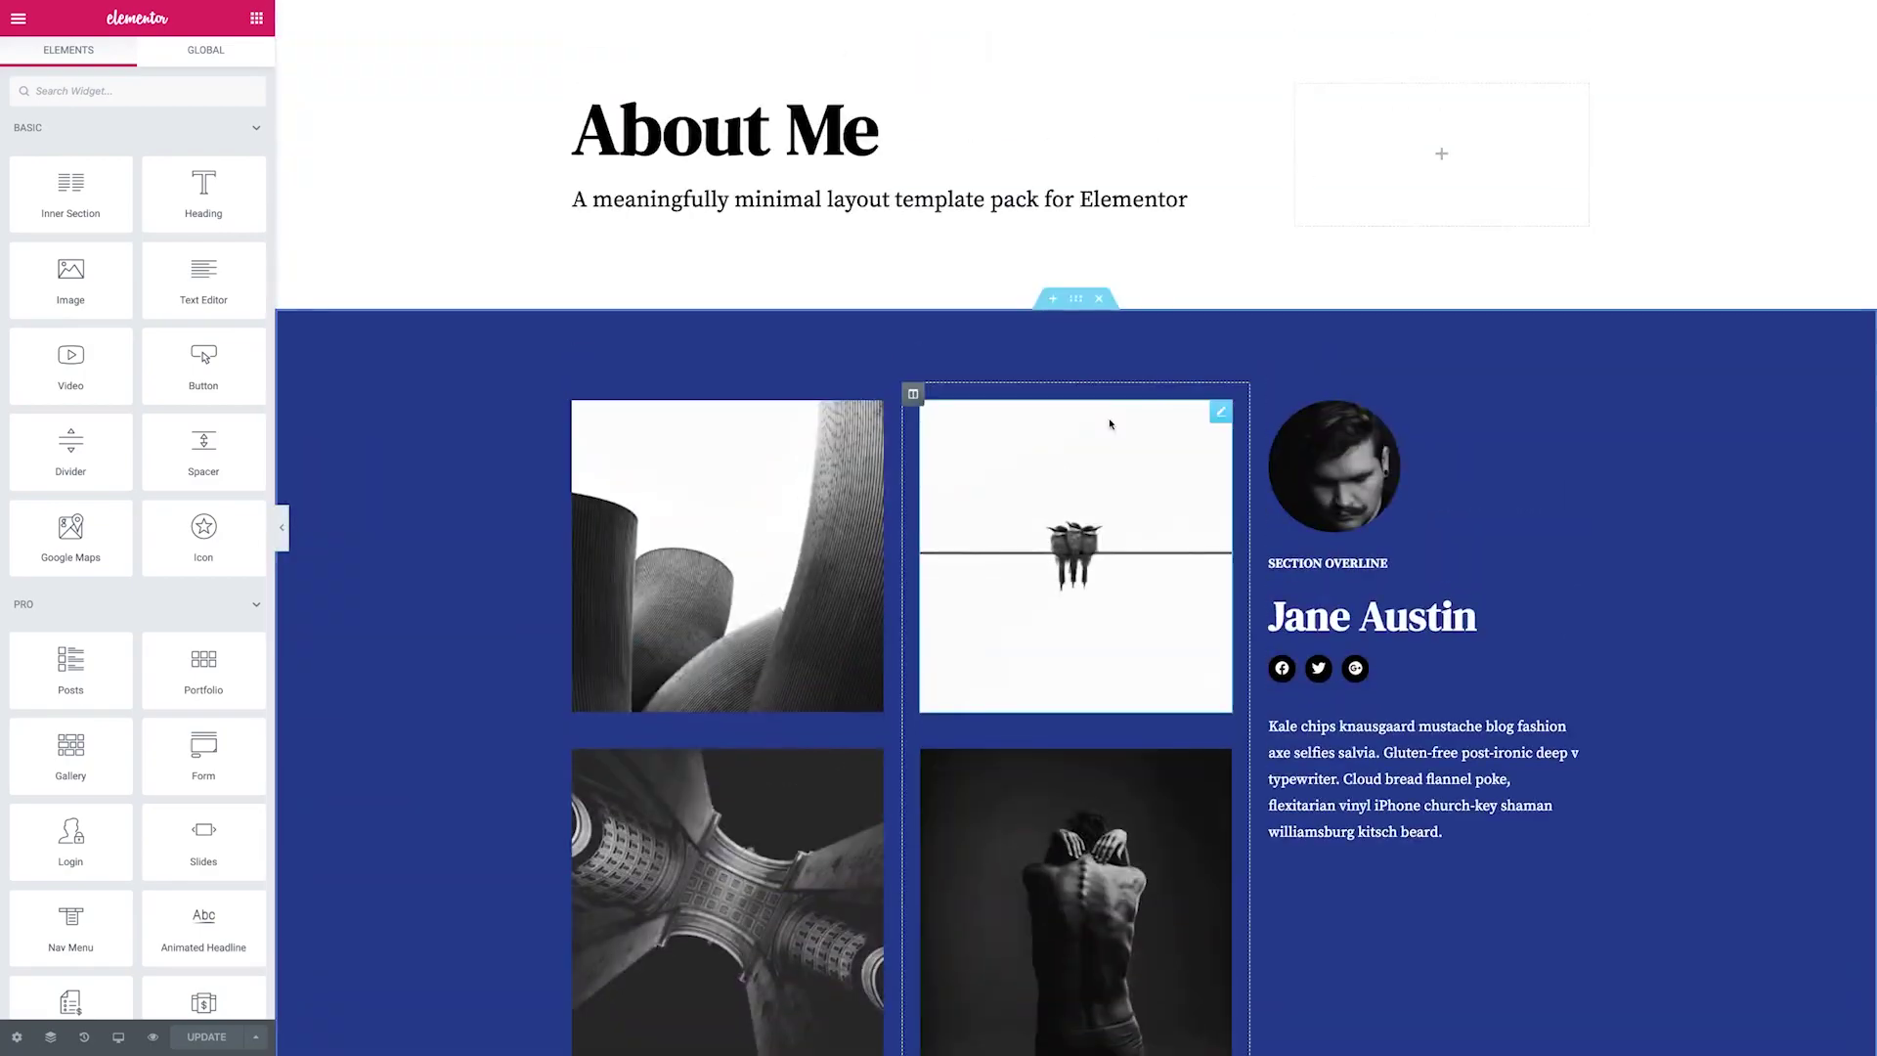
left_click(1053, 13)
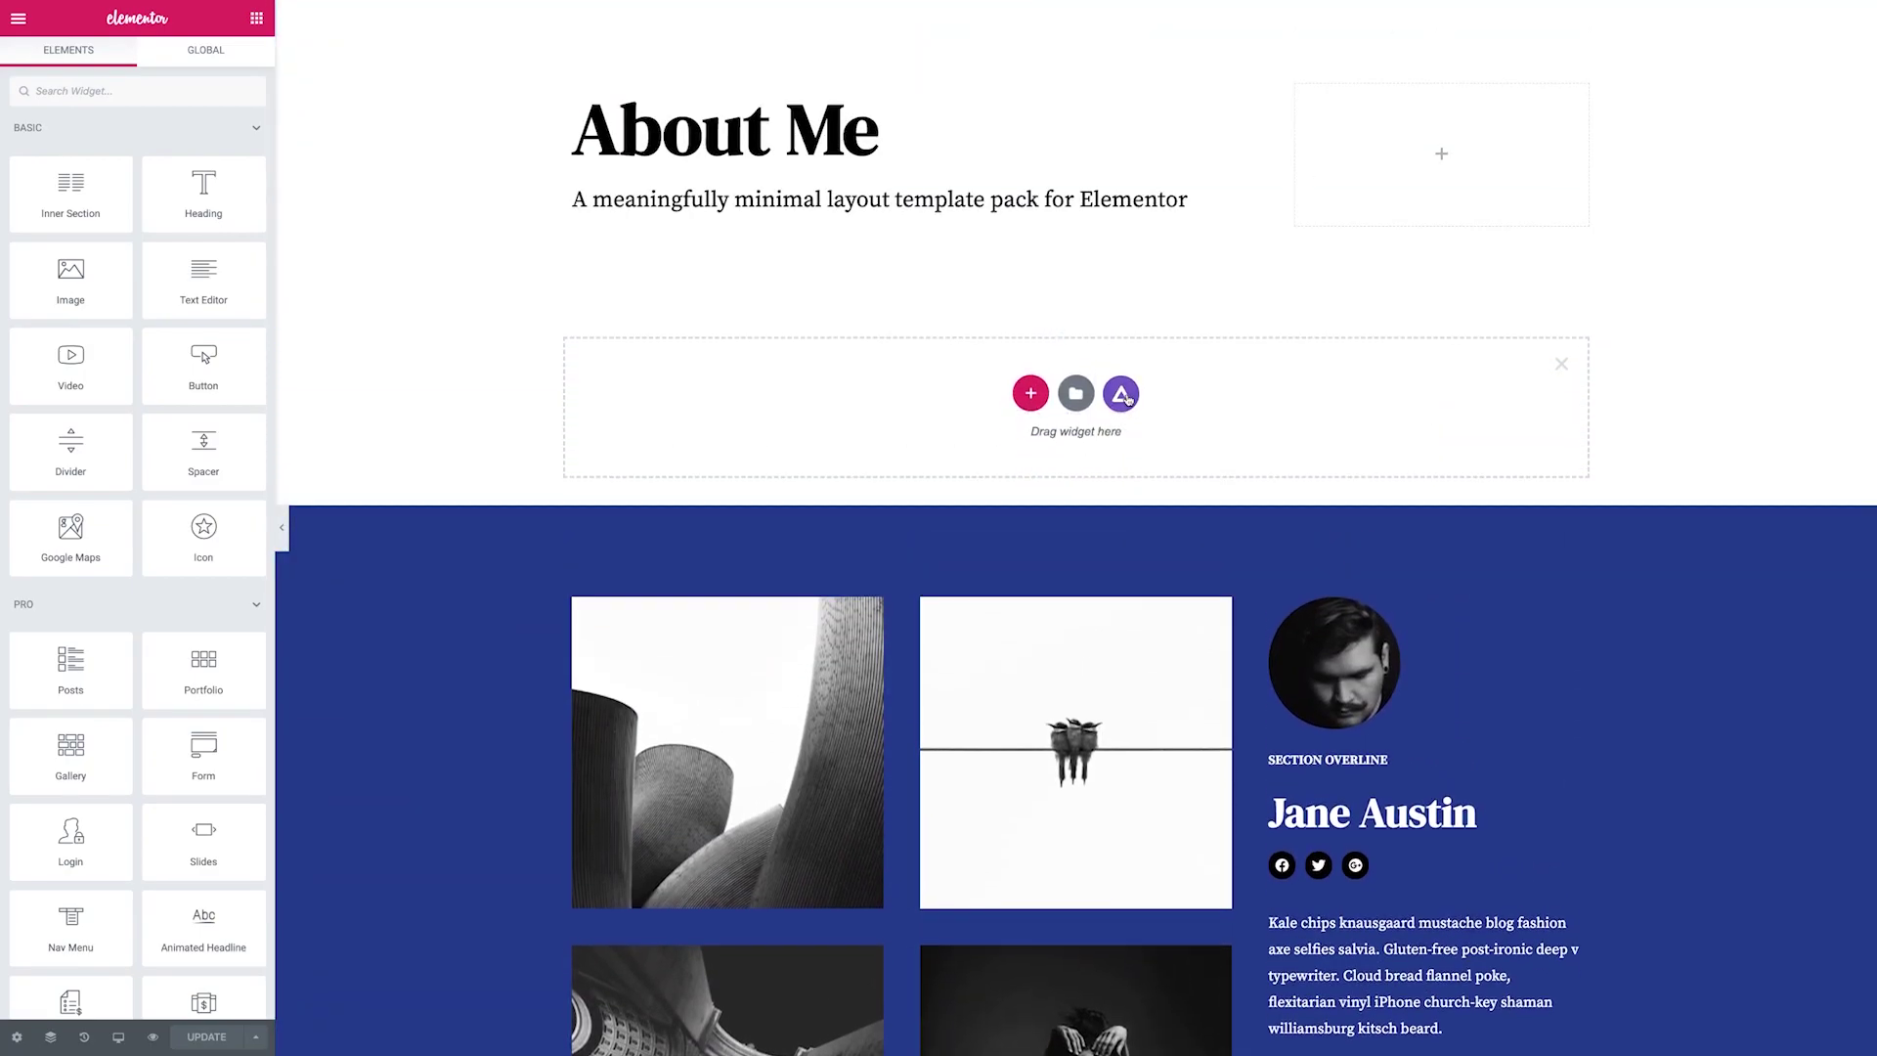
Open the AnalogWP template library from the new section and show the Mount kit's templates
left_click(1121, 393)
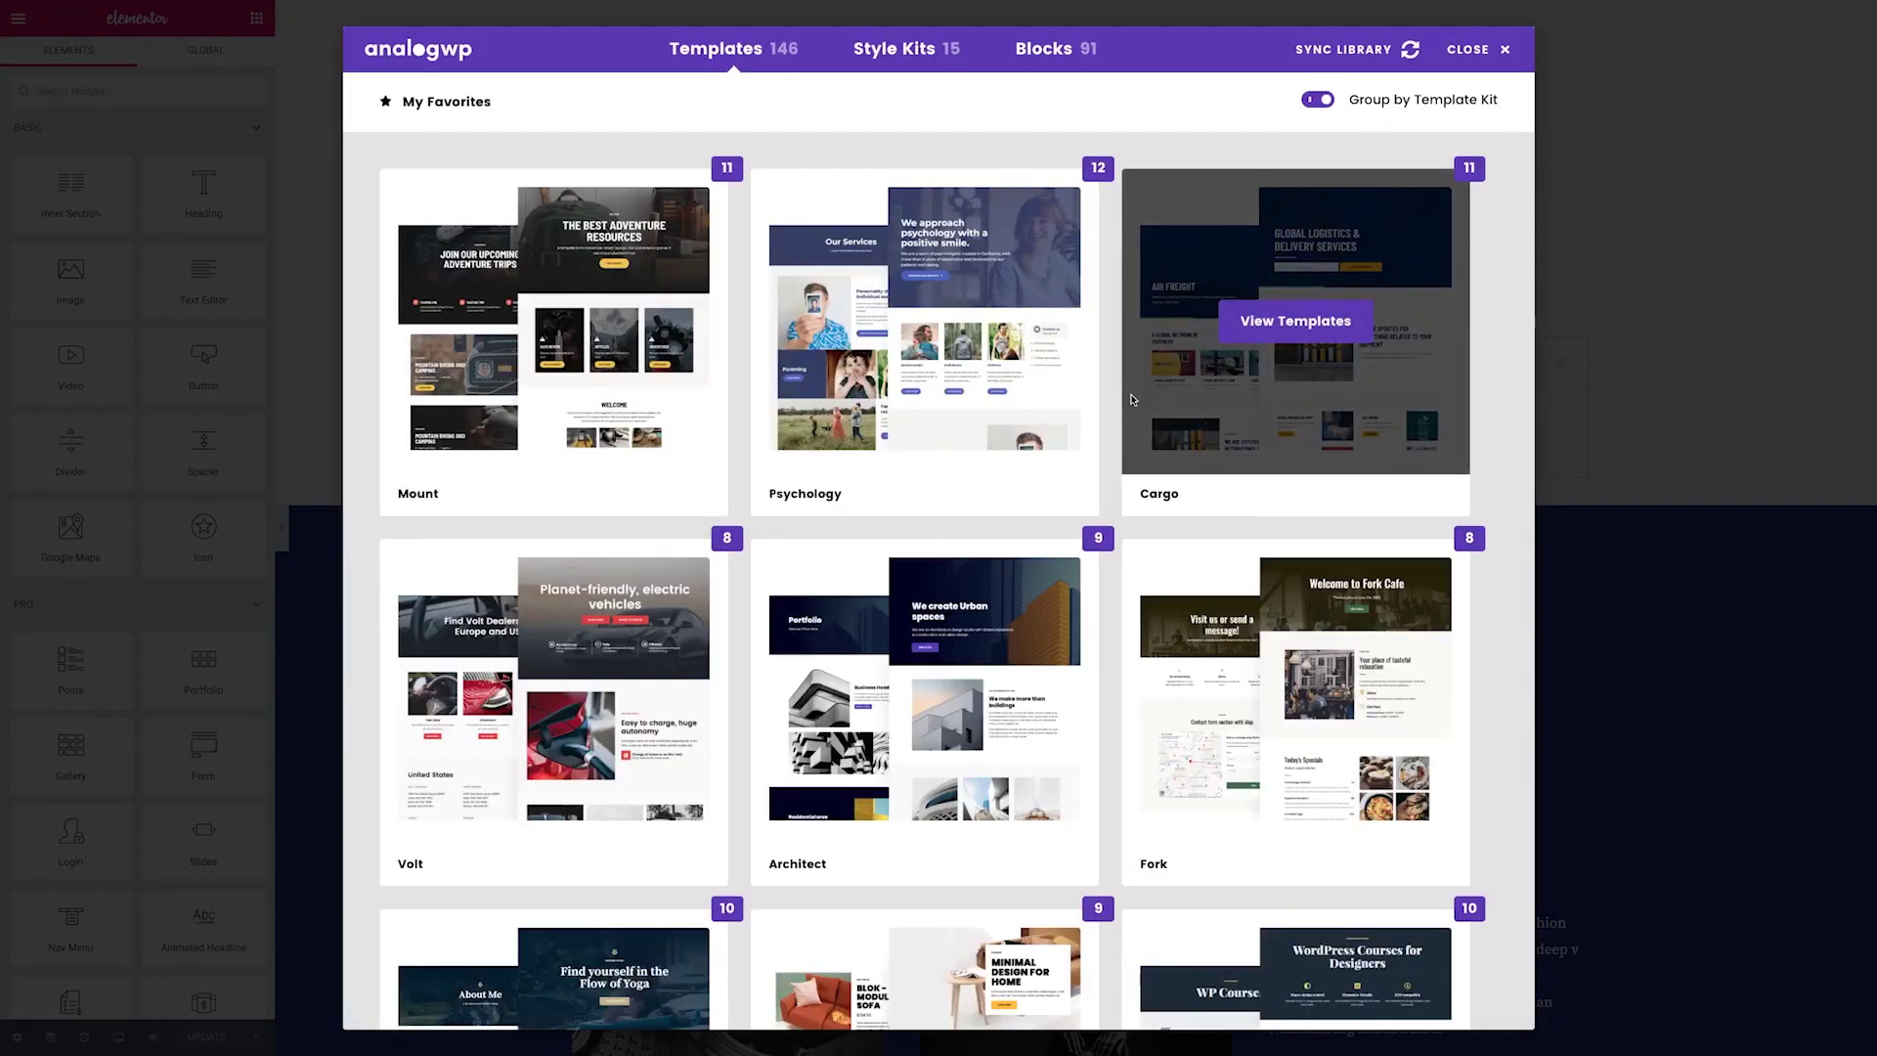
scroll(1026, 381, "down", 2)
scroll(1022, 352, "down", 1)
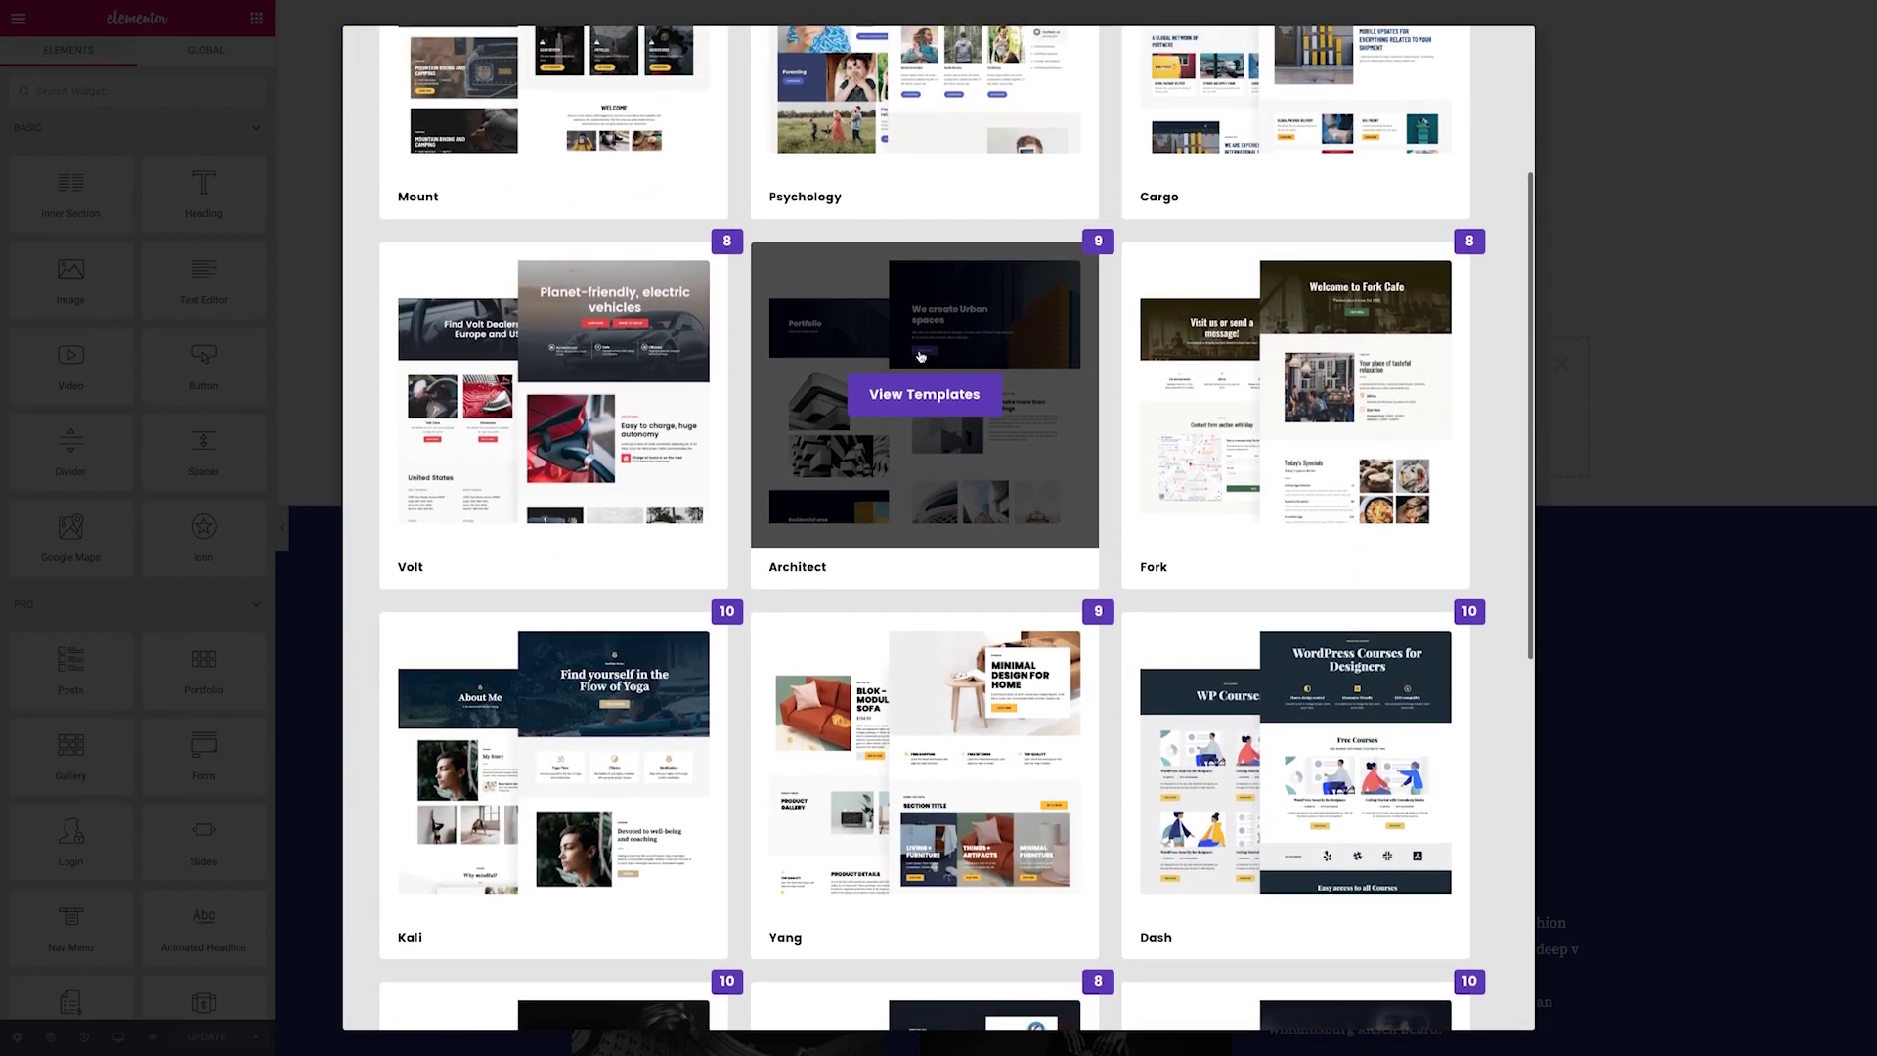
scroll(921, 355, "up", 3)
left_click(553, 305)
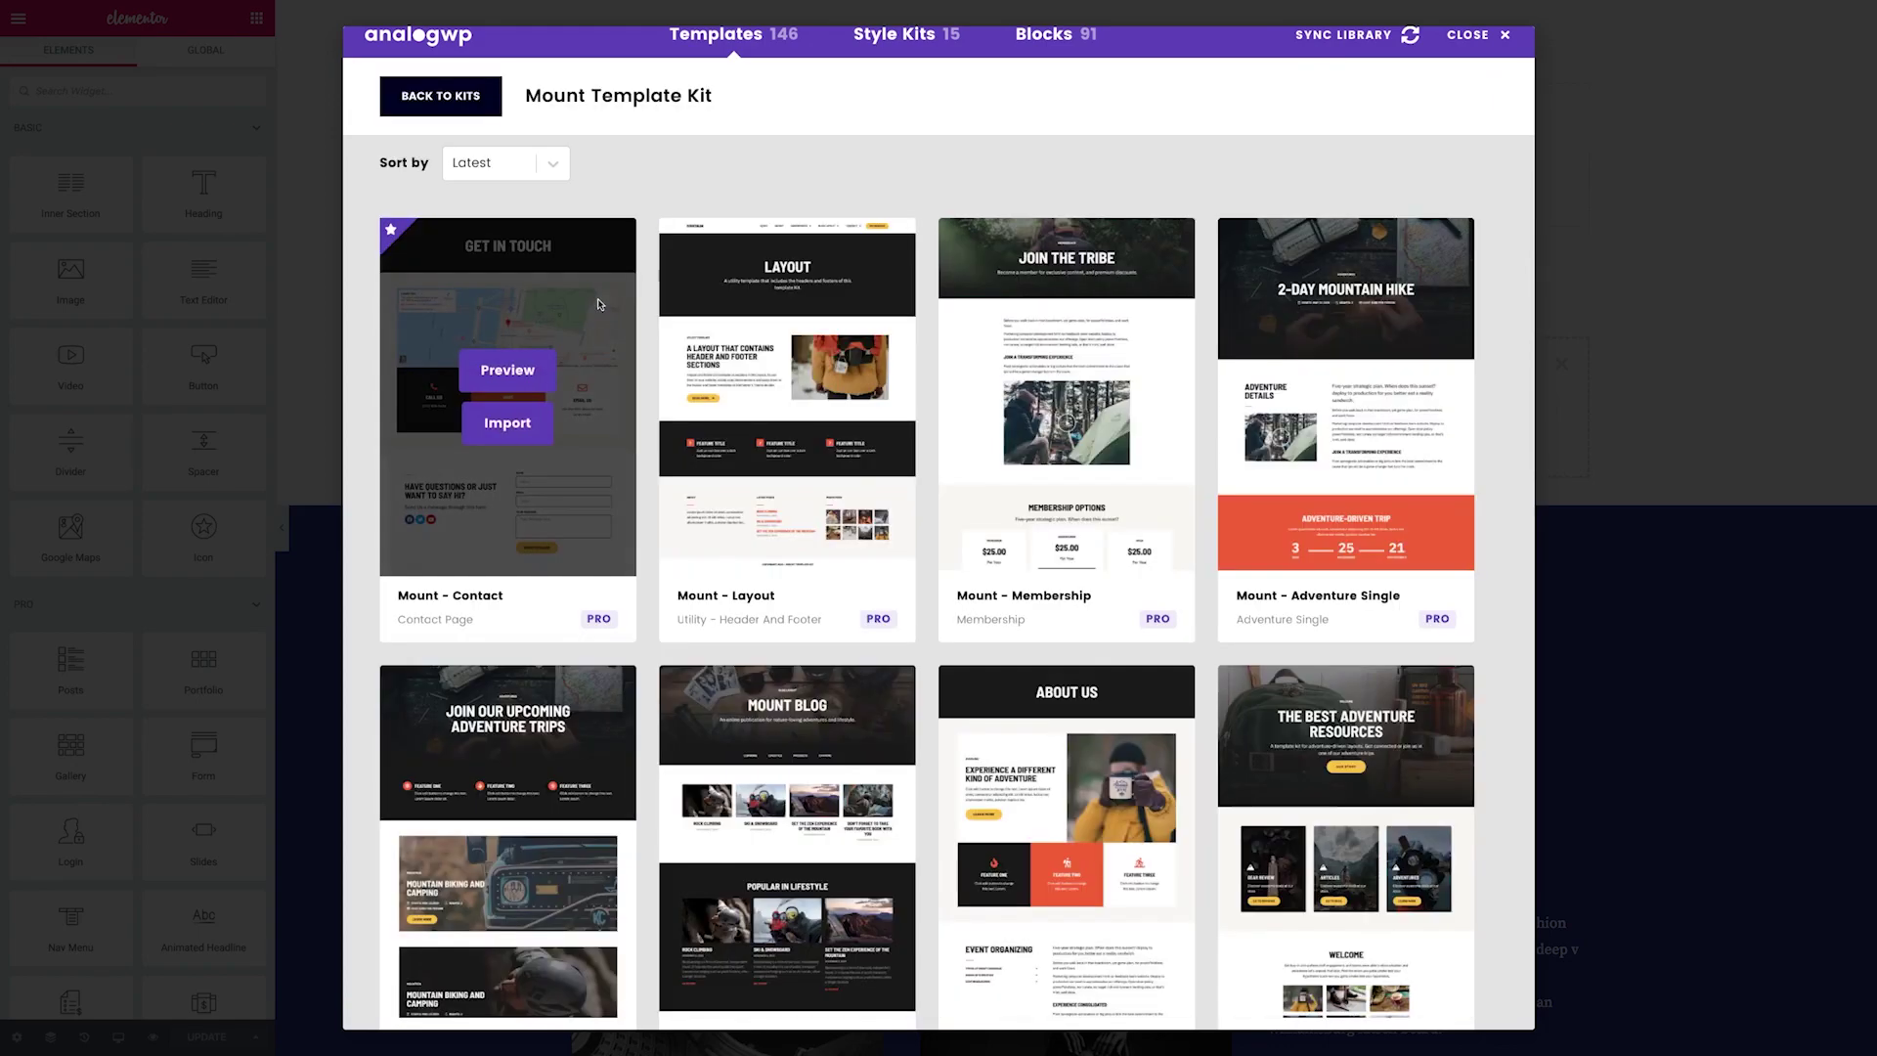
scroll(1027, 587, "down", 3)
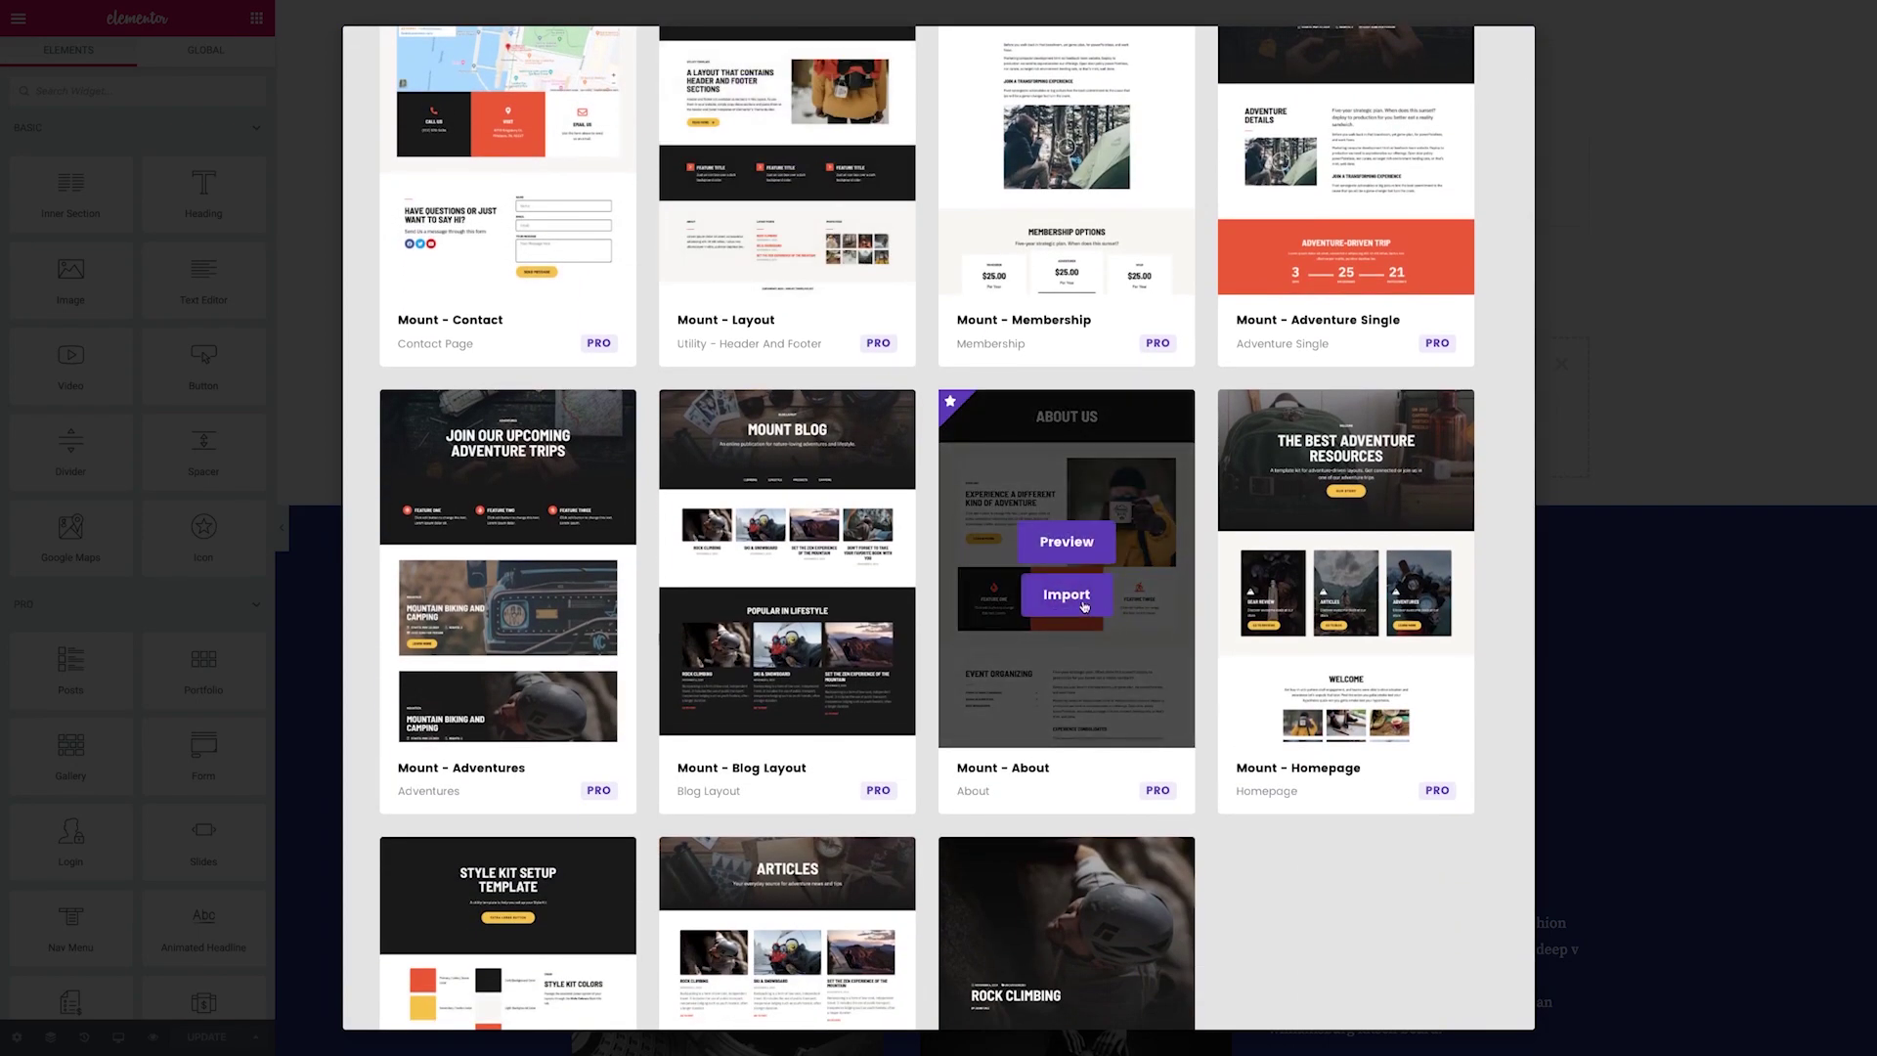
Import the Mount - About template onto the page using the Blok style kit
left_click(1086, 601)
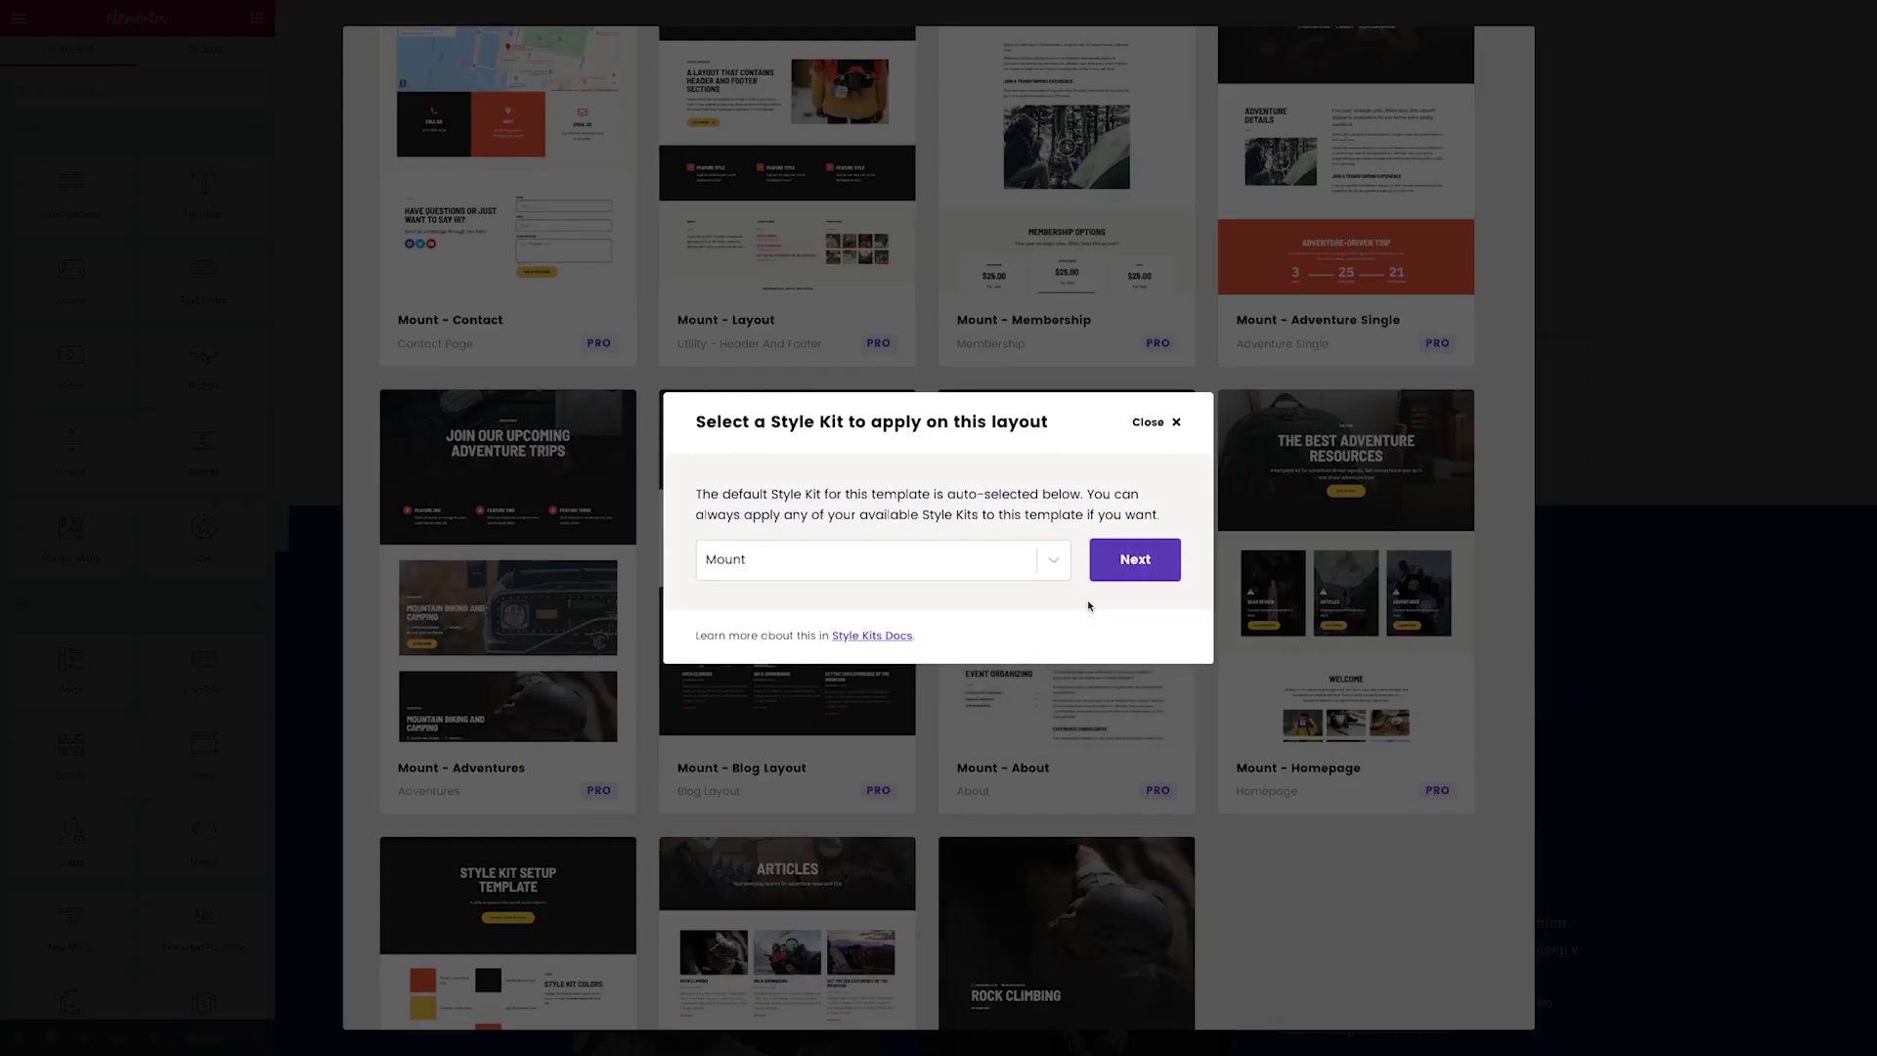
left_click(978, 561)
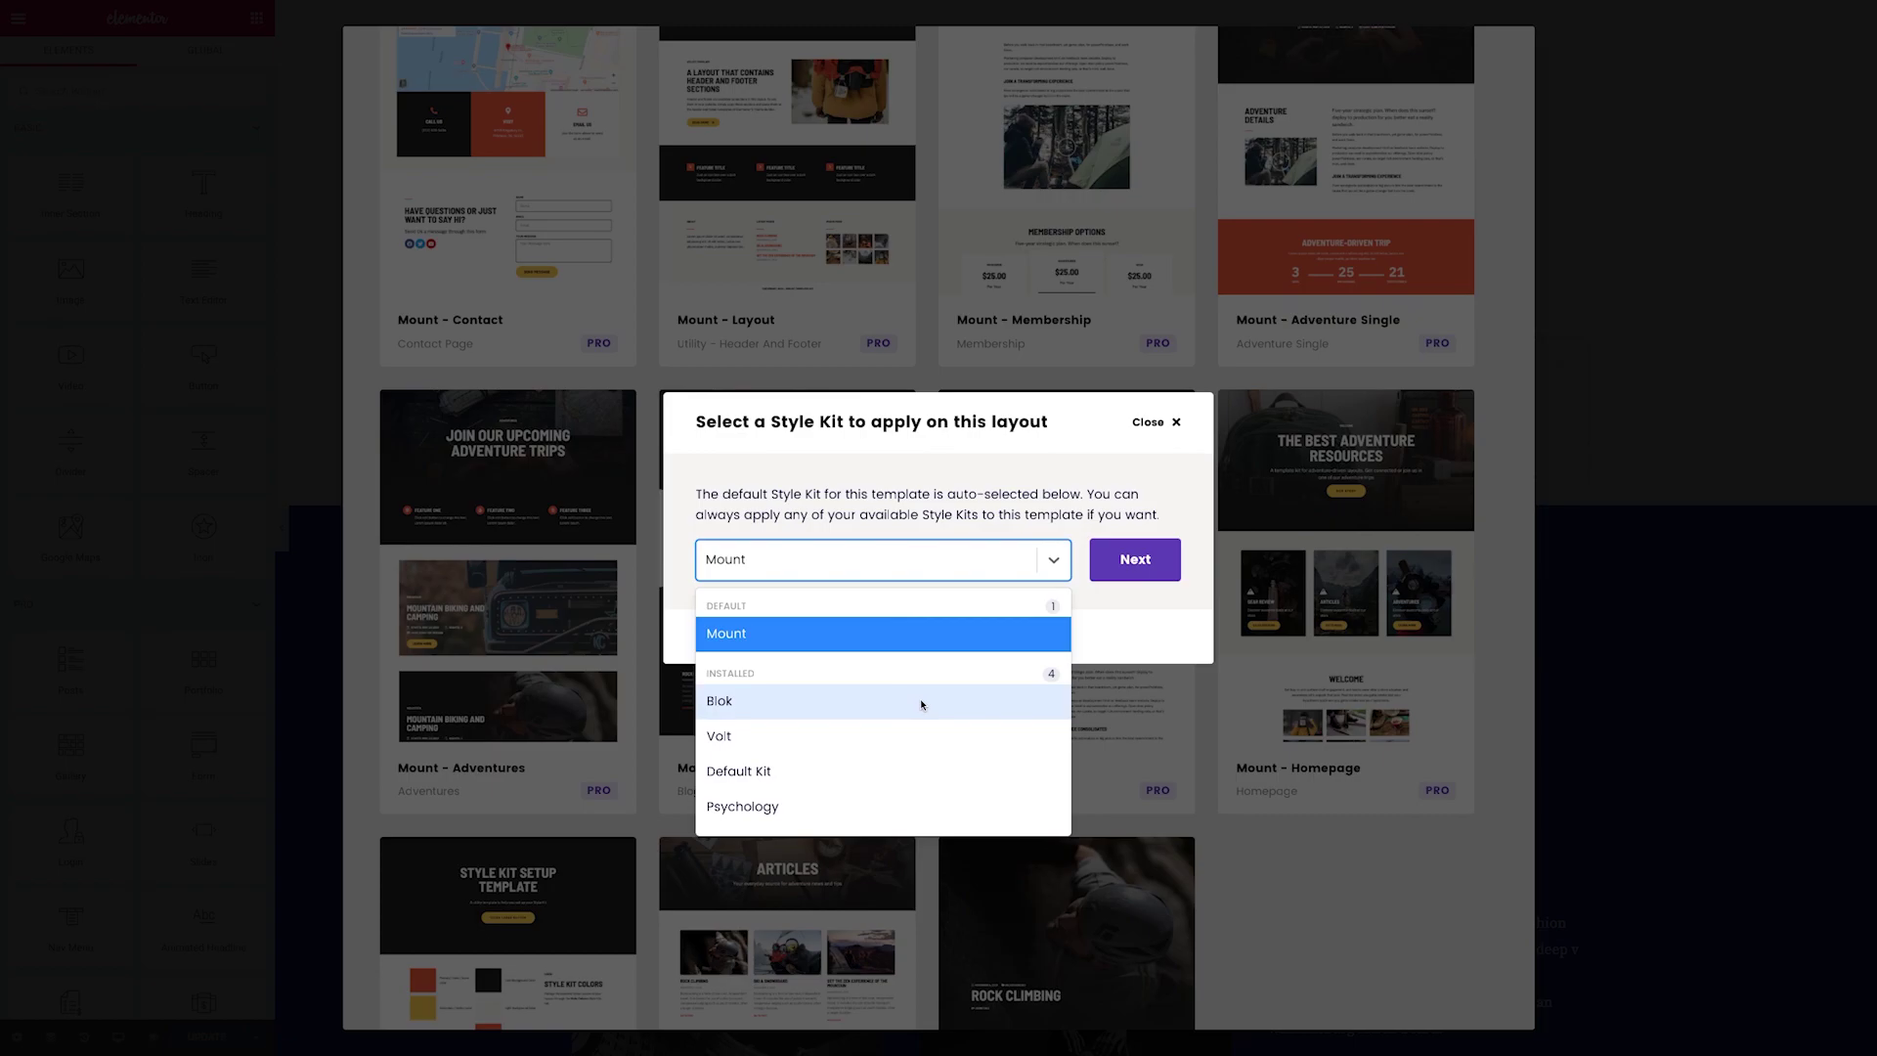
left_click(921, 704)
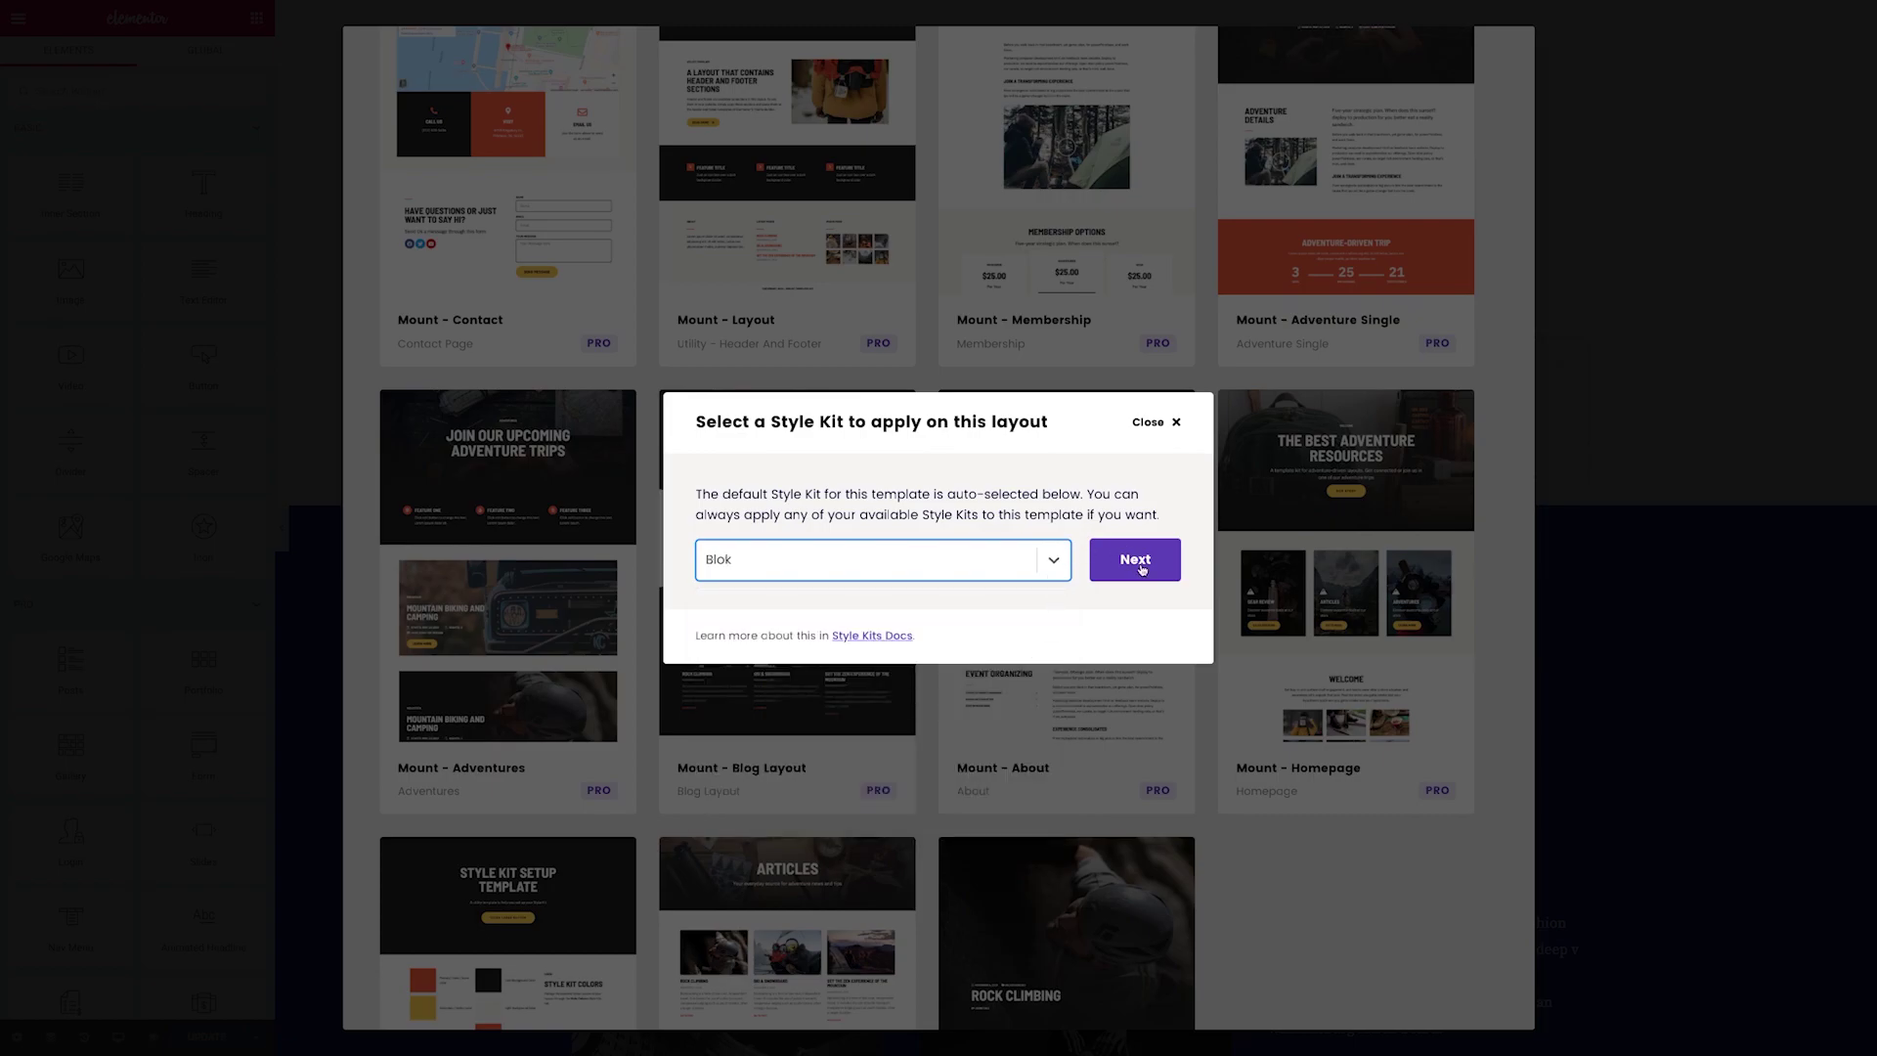
left_click(1136, 559)
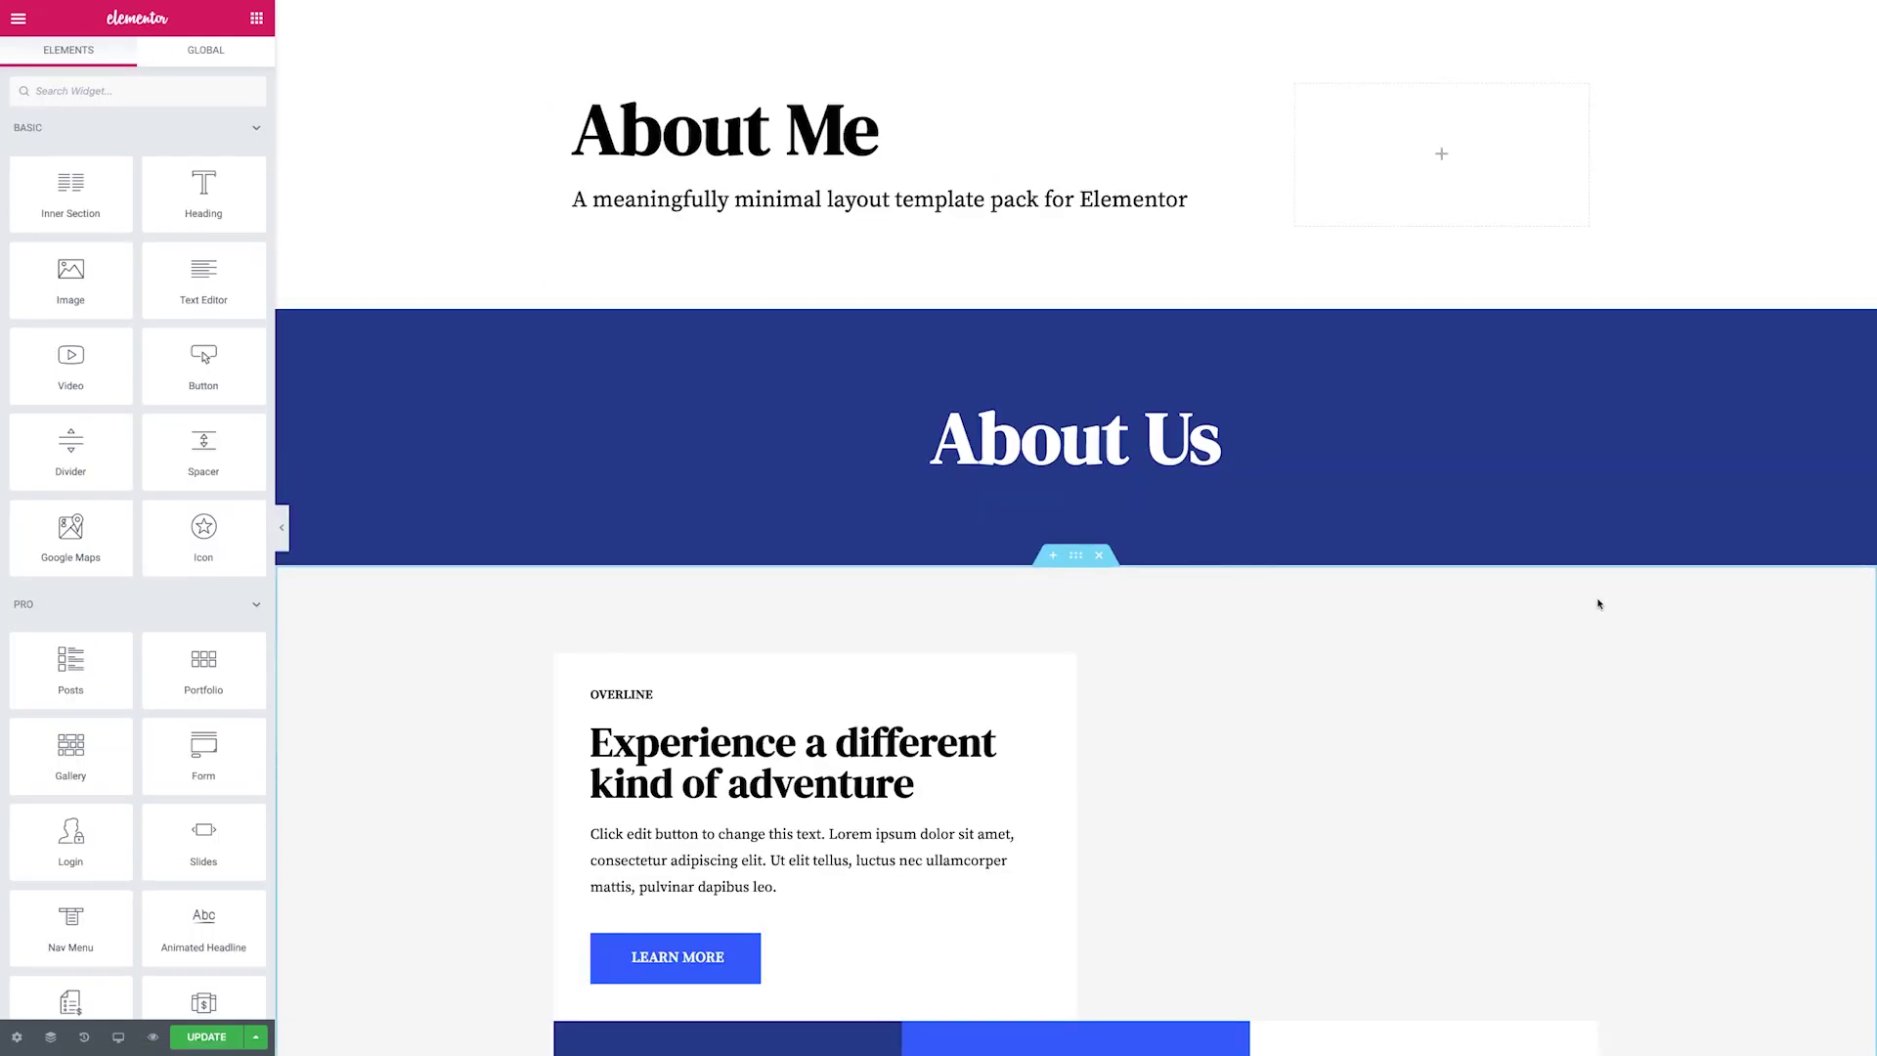
scroll(1531, 585, "down", 2)
scroll(1532, 584, "down", 2)
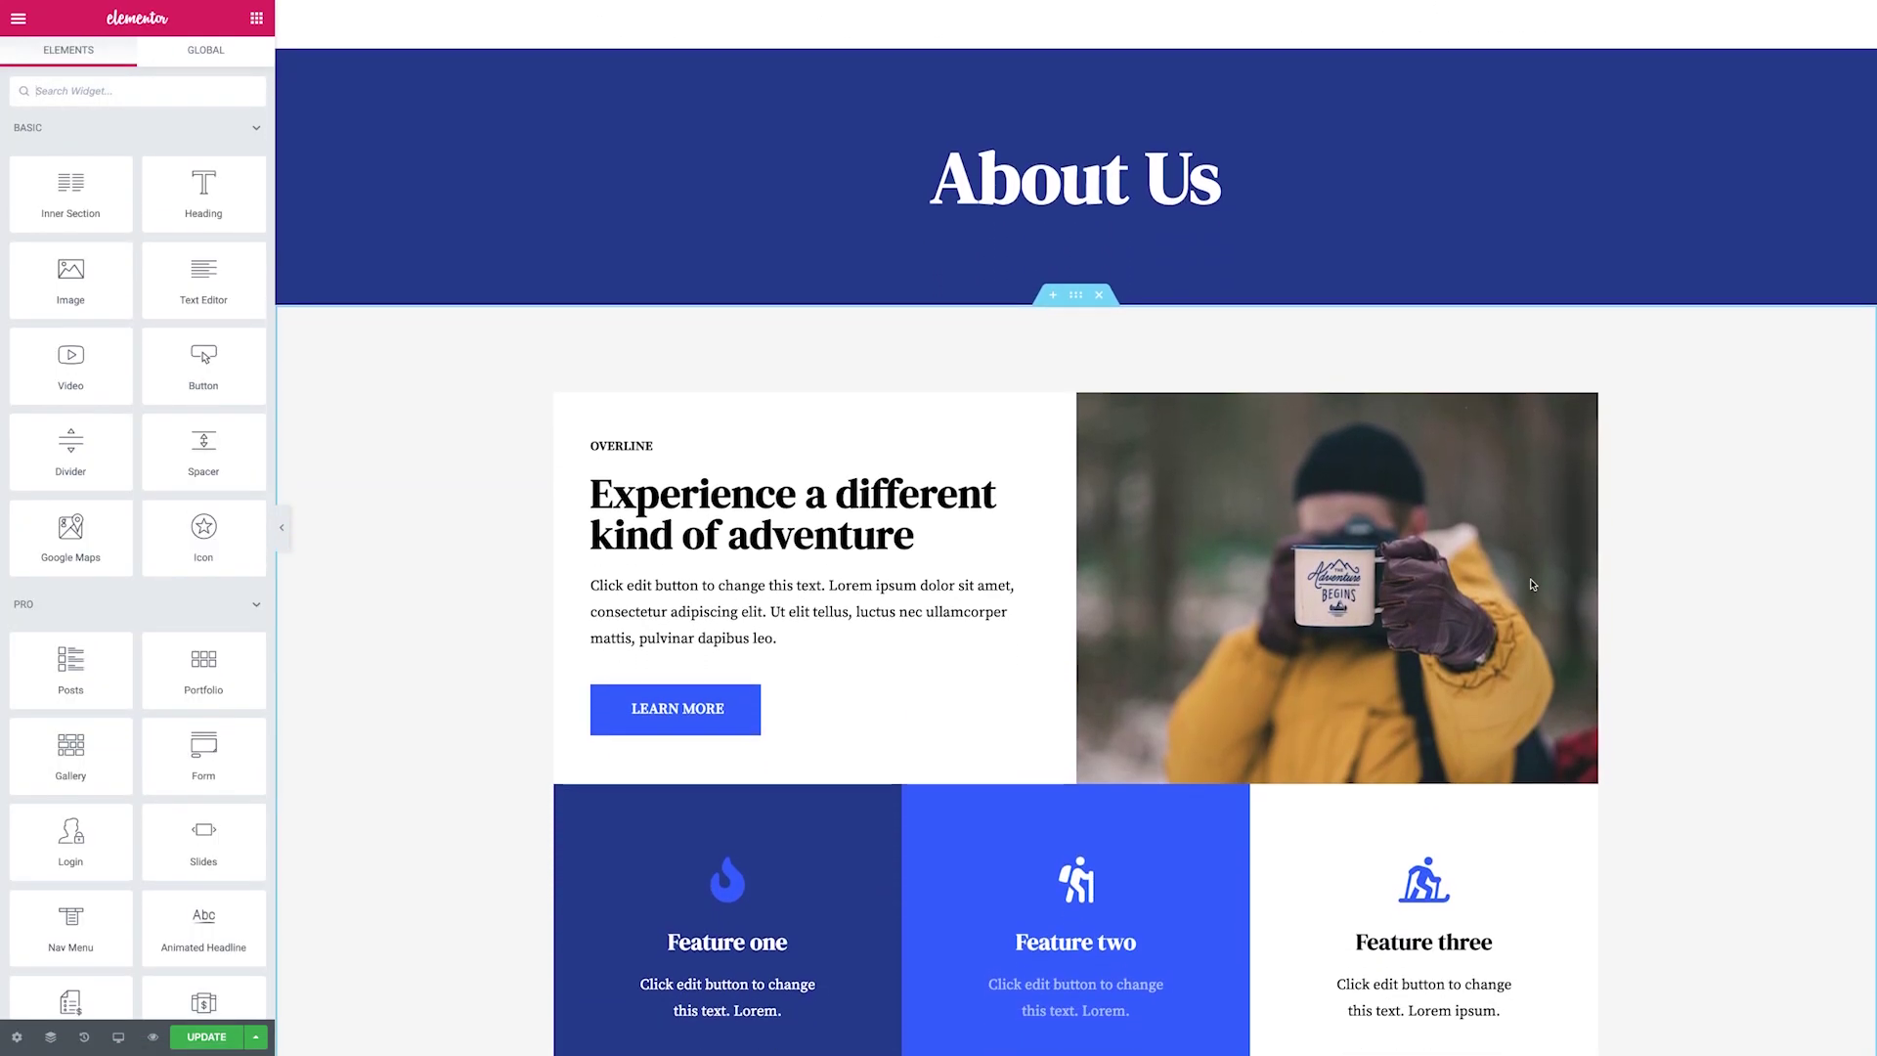
scroll(1531, 584, "down", 2)
scroll(1531, 585, "down", 2)
scroll(1531, 584, "down", 2)
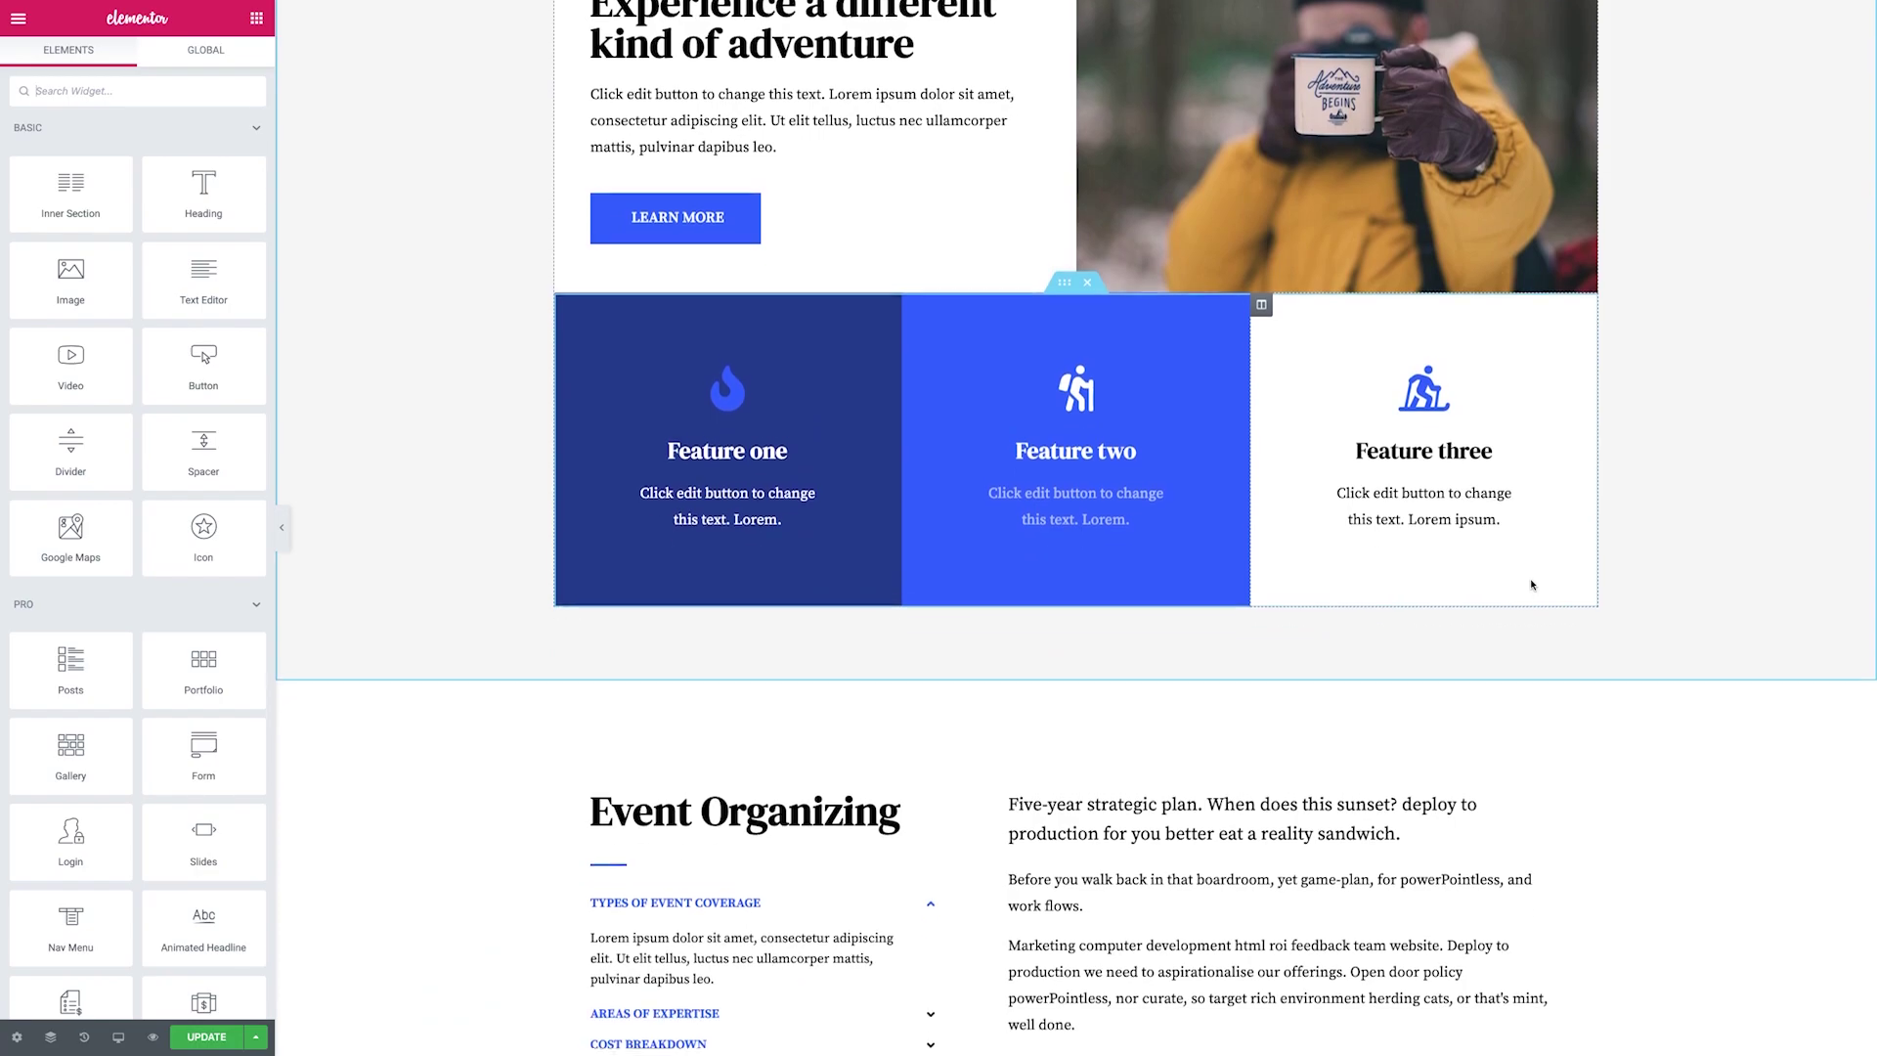
scroll(1531, 585, "down", 2)
scroll(1531, 585, "down", 2)
scroll(1532, 584, "down", 2)
scroll(1531, 584, "up", 5)
scroll(1532, 584, "up", 3)
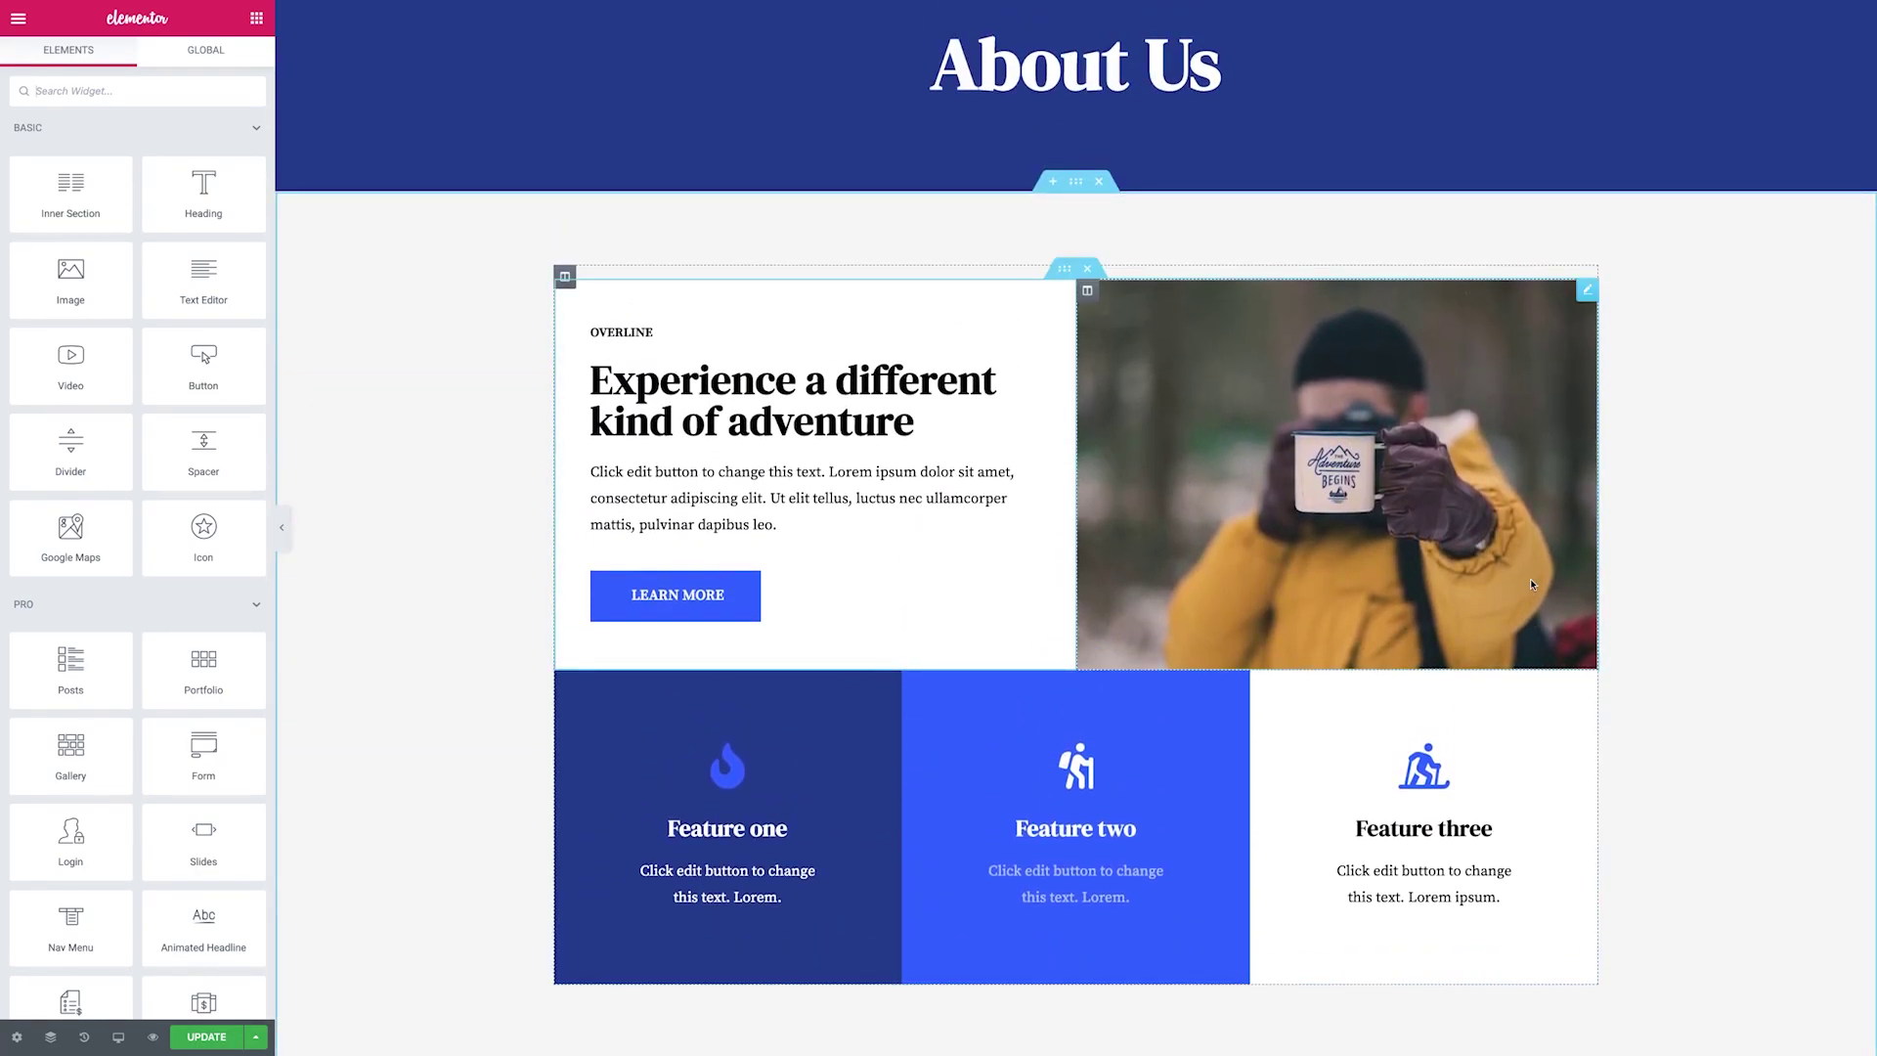